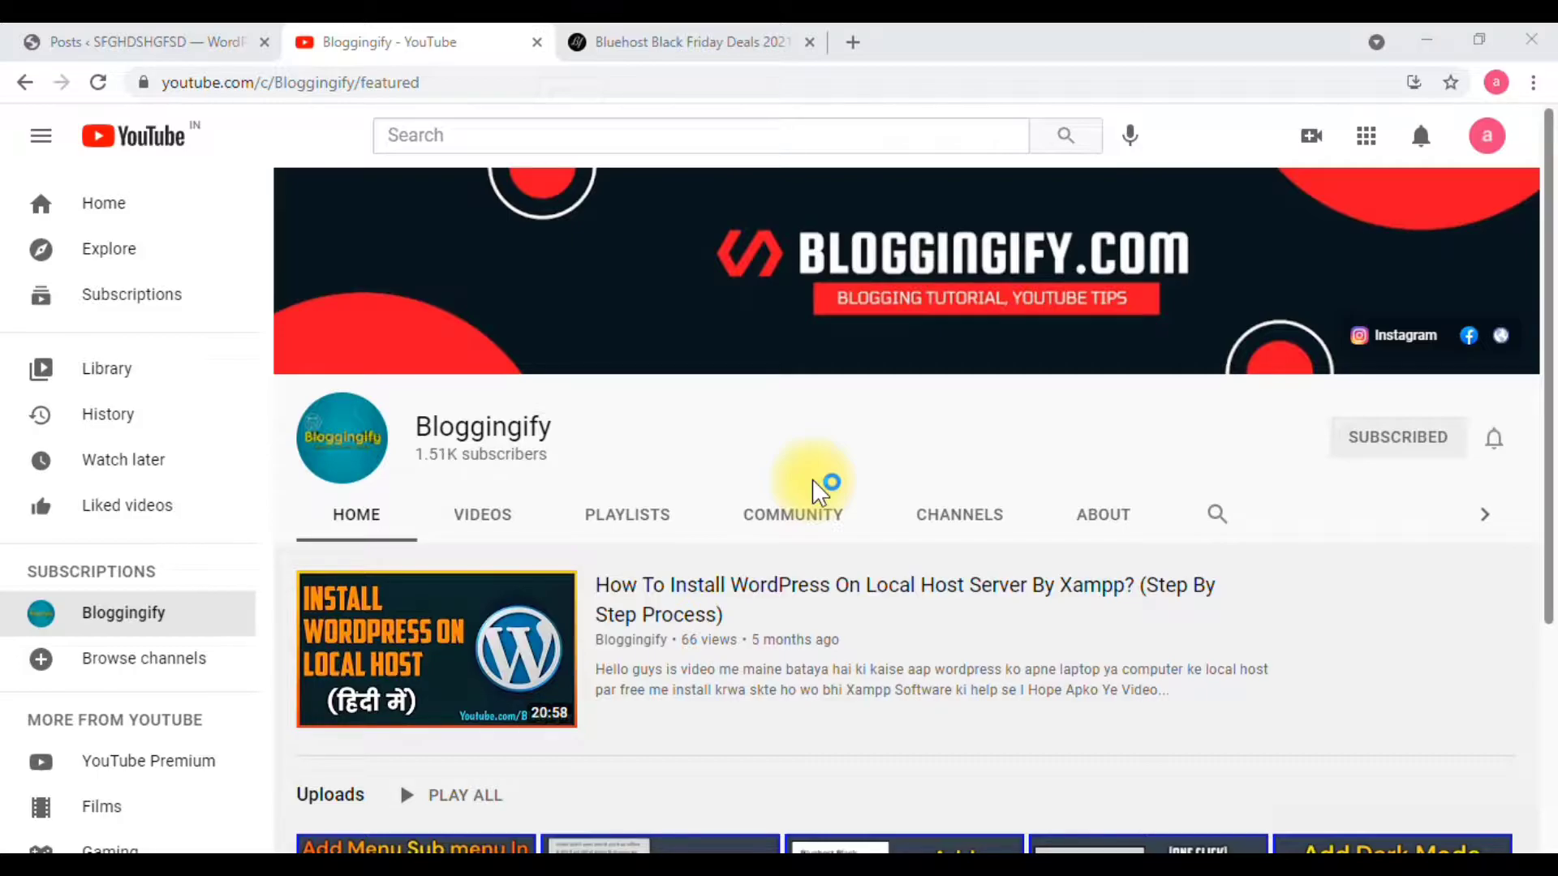
# Look through the Bloggingify channel's home page, uploaded videos and created playlists
pyautogui.scroll(-3, 793, 522)
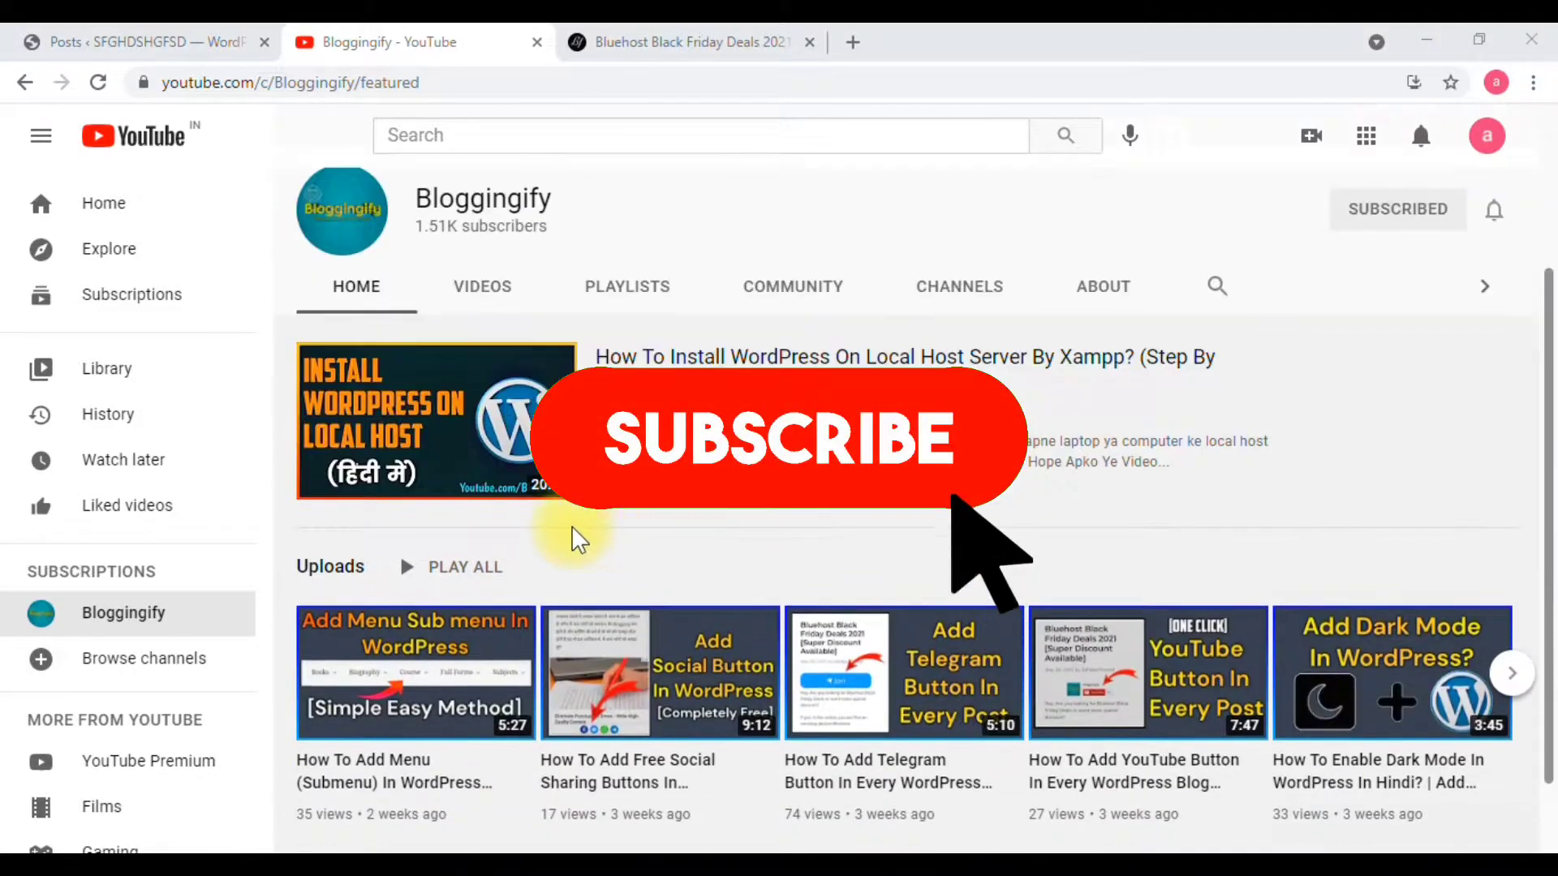
pyautogui.scroll(3, 519, 357)
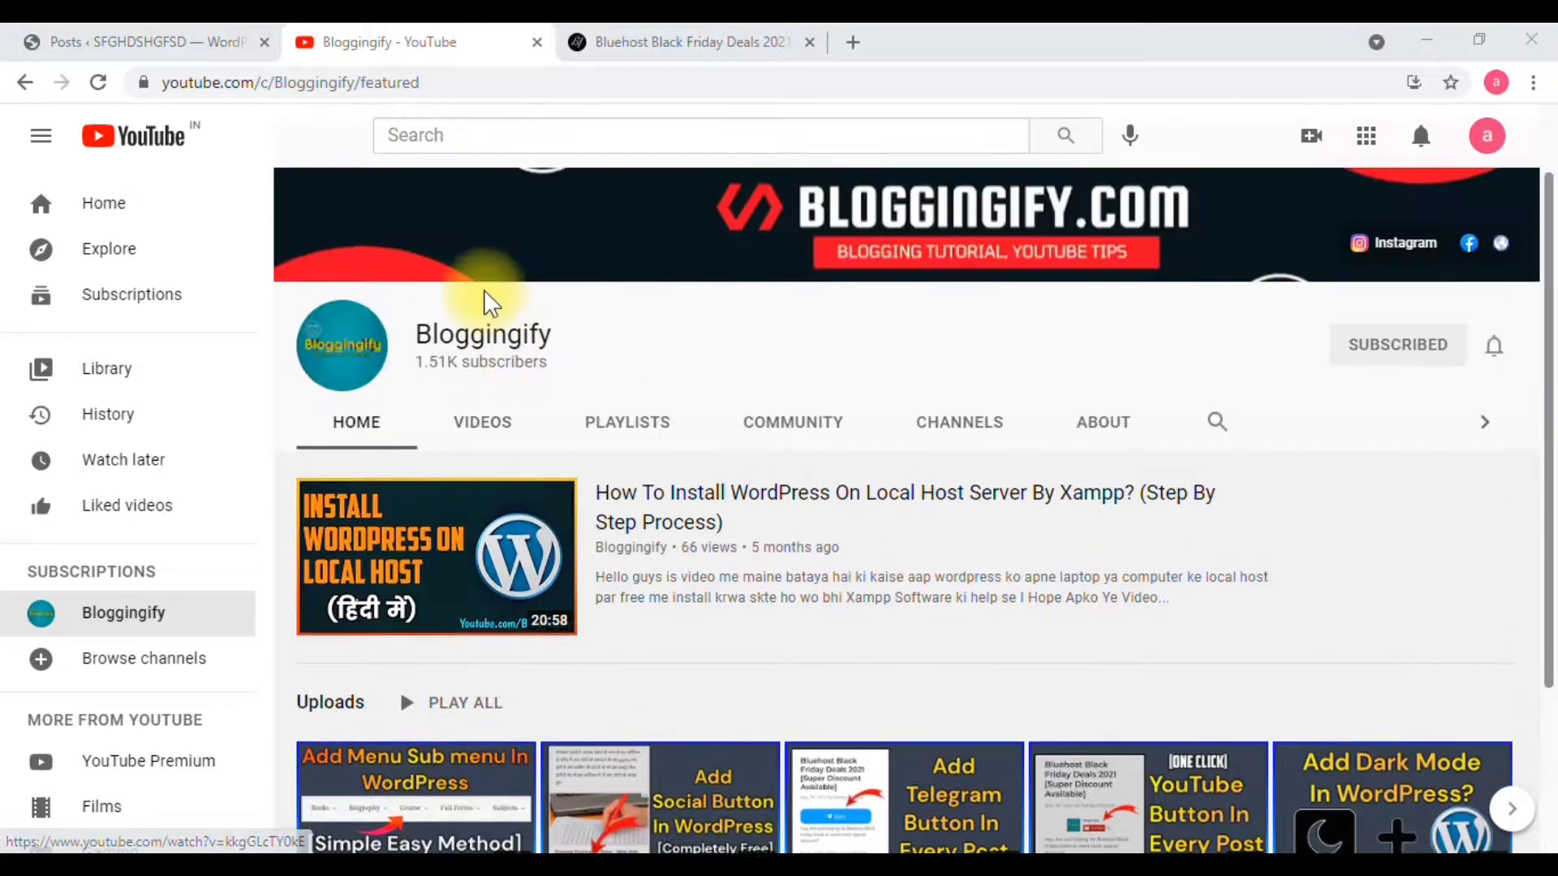
pyautogui.click(492, 424)
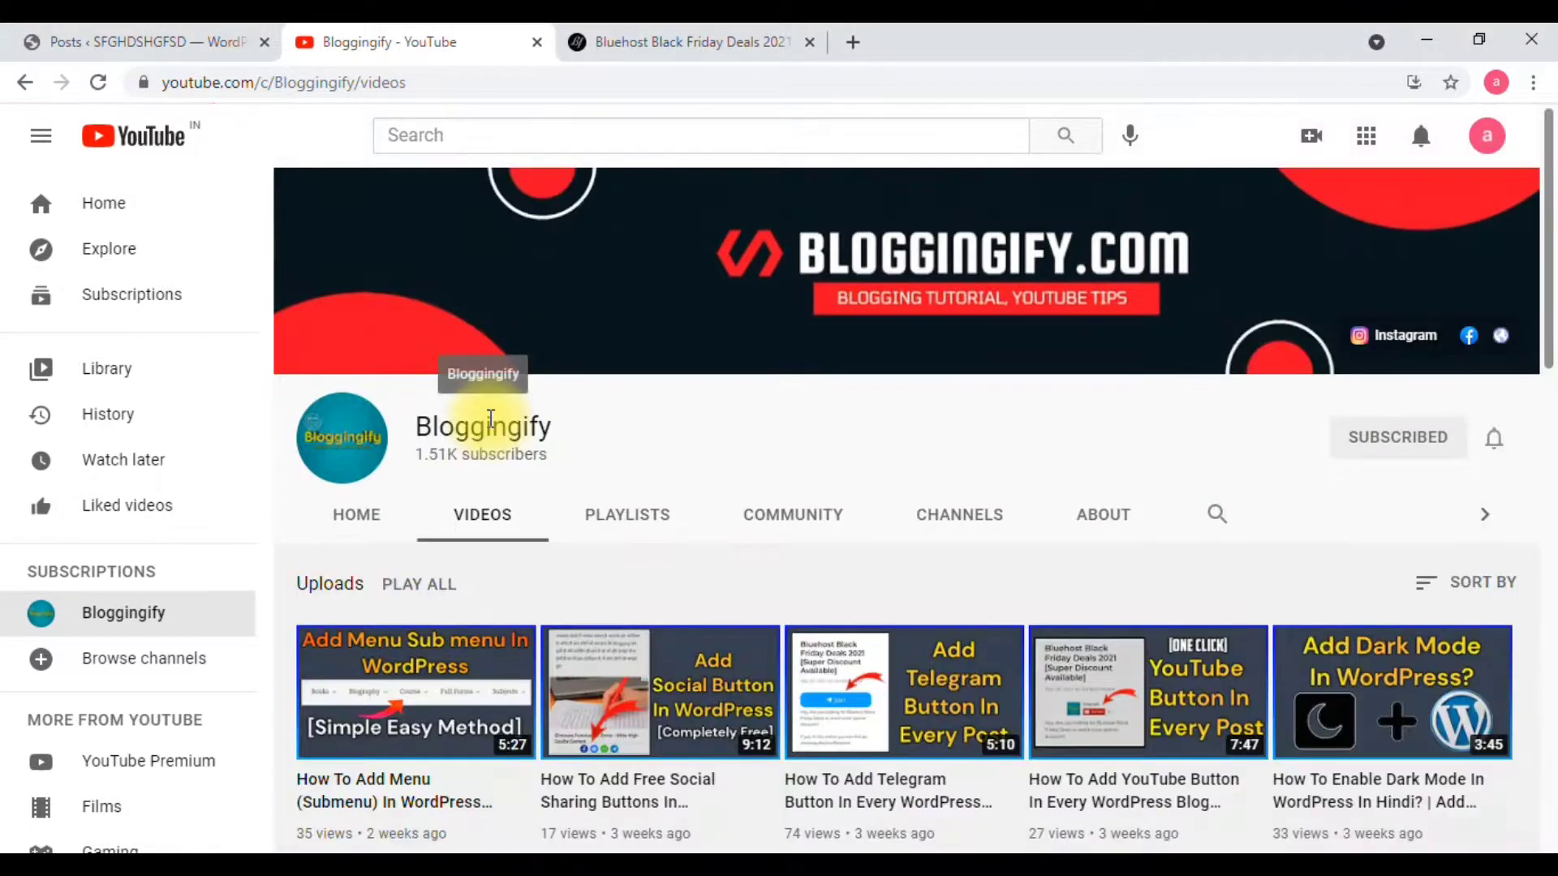
pyautogui.scroll(-8, 584, 581)
pyautogui.scroll(5, 584, 588)
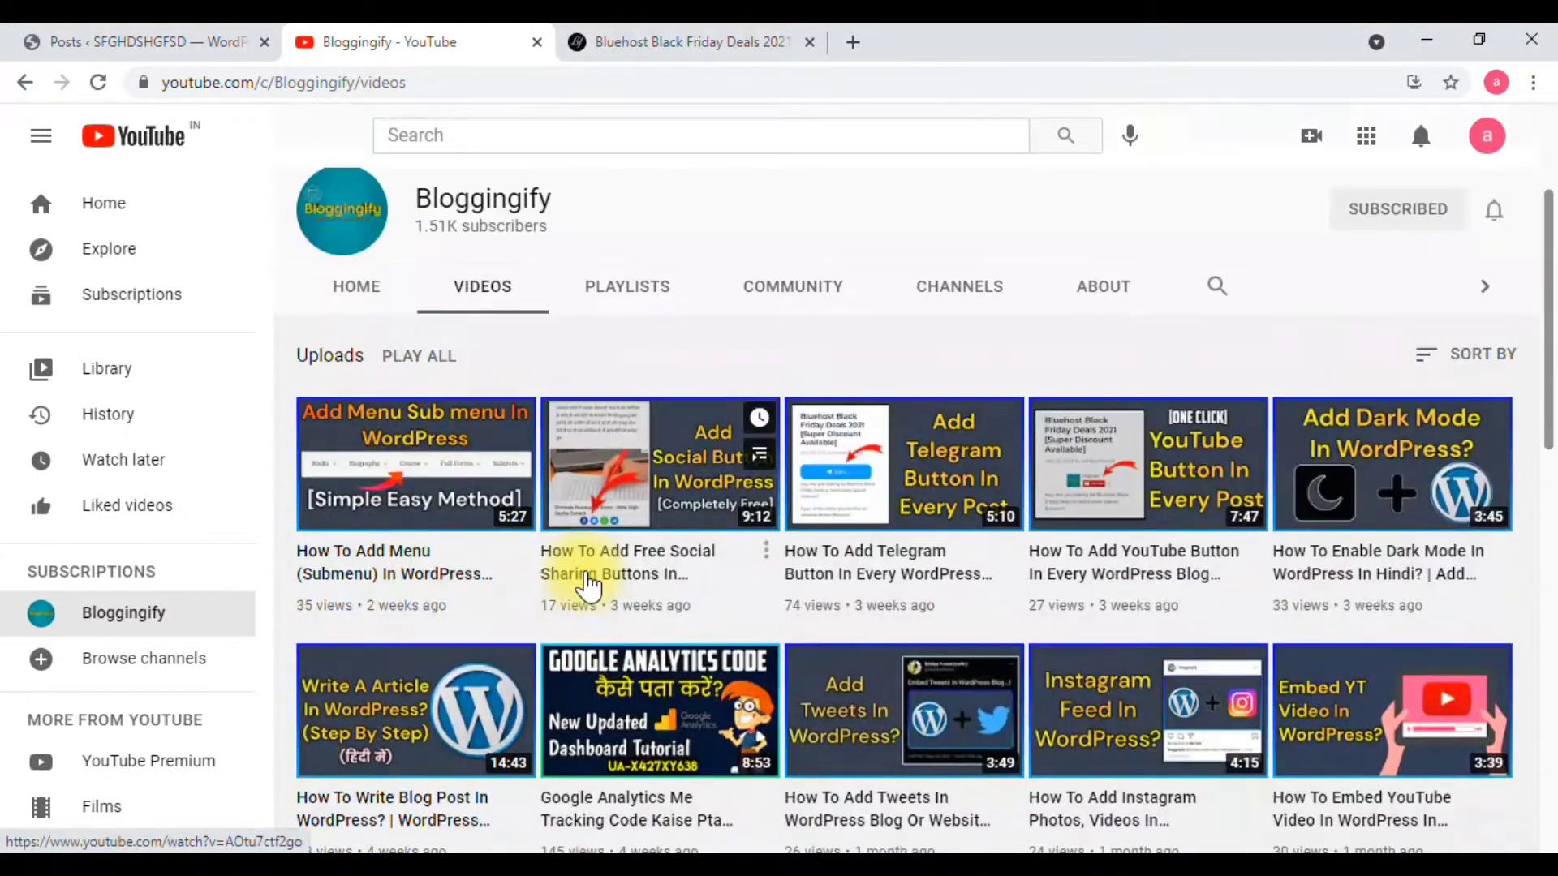
pyautogui.scroll(3, 588, 585)
pyautogui.click(635, 530)
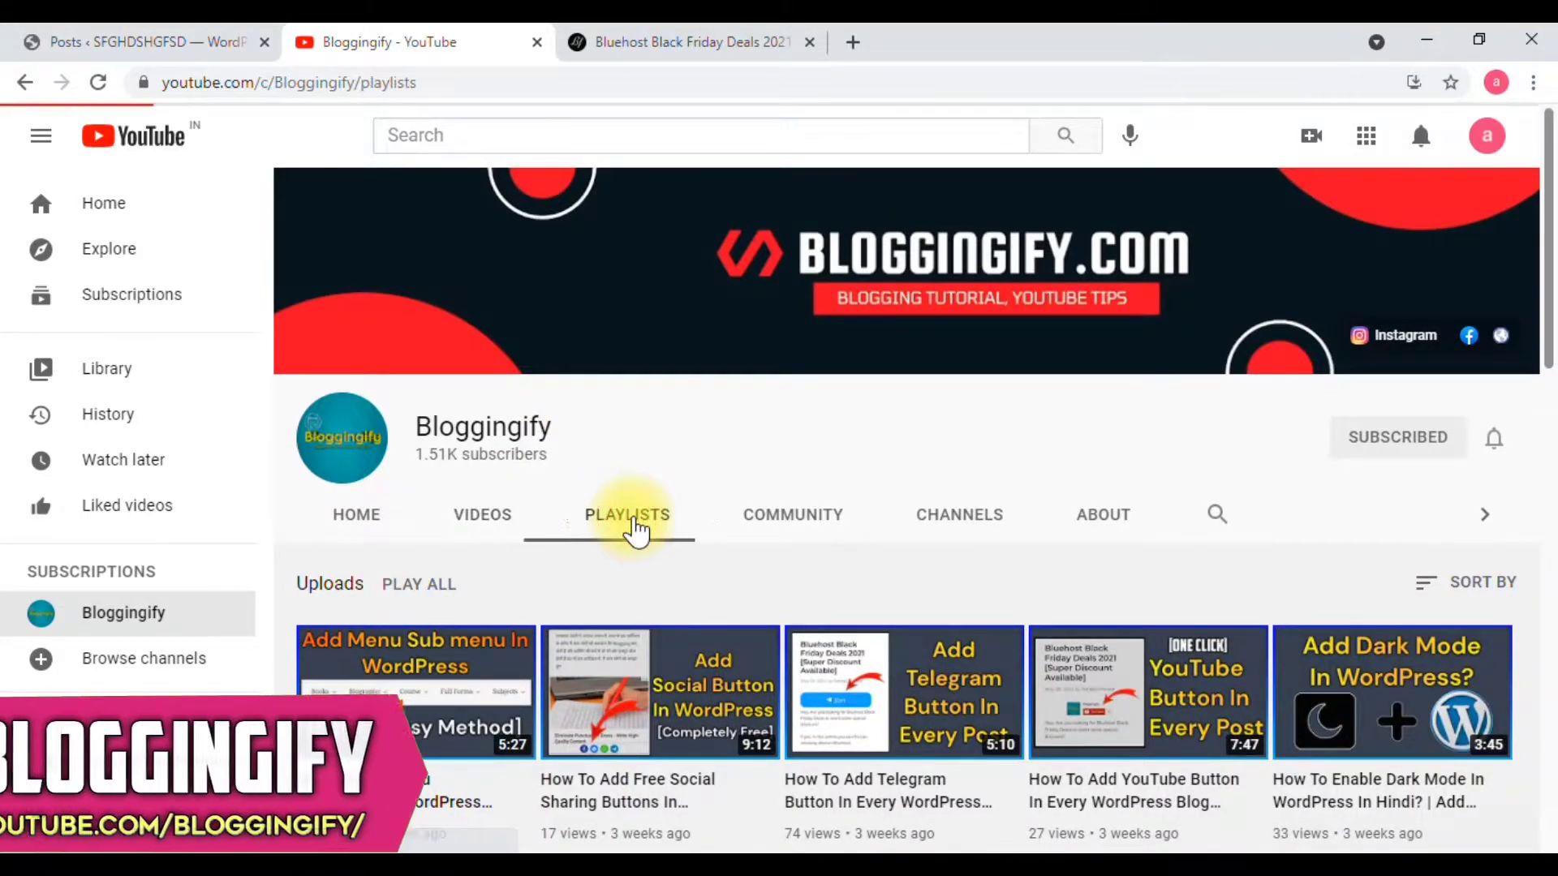
pyautogui.scroll(-3, 690, 528)
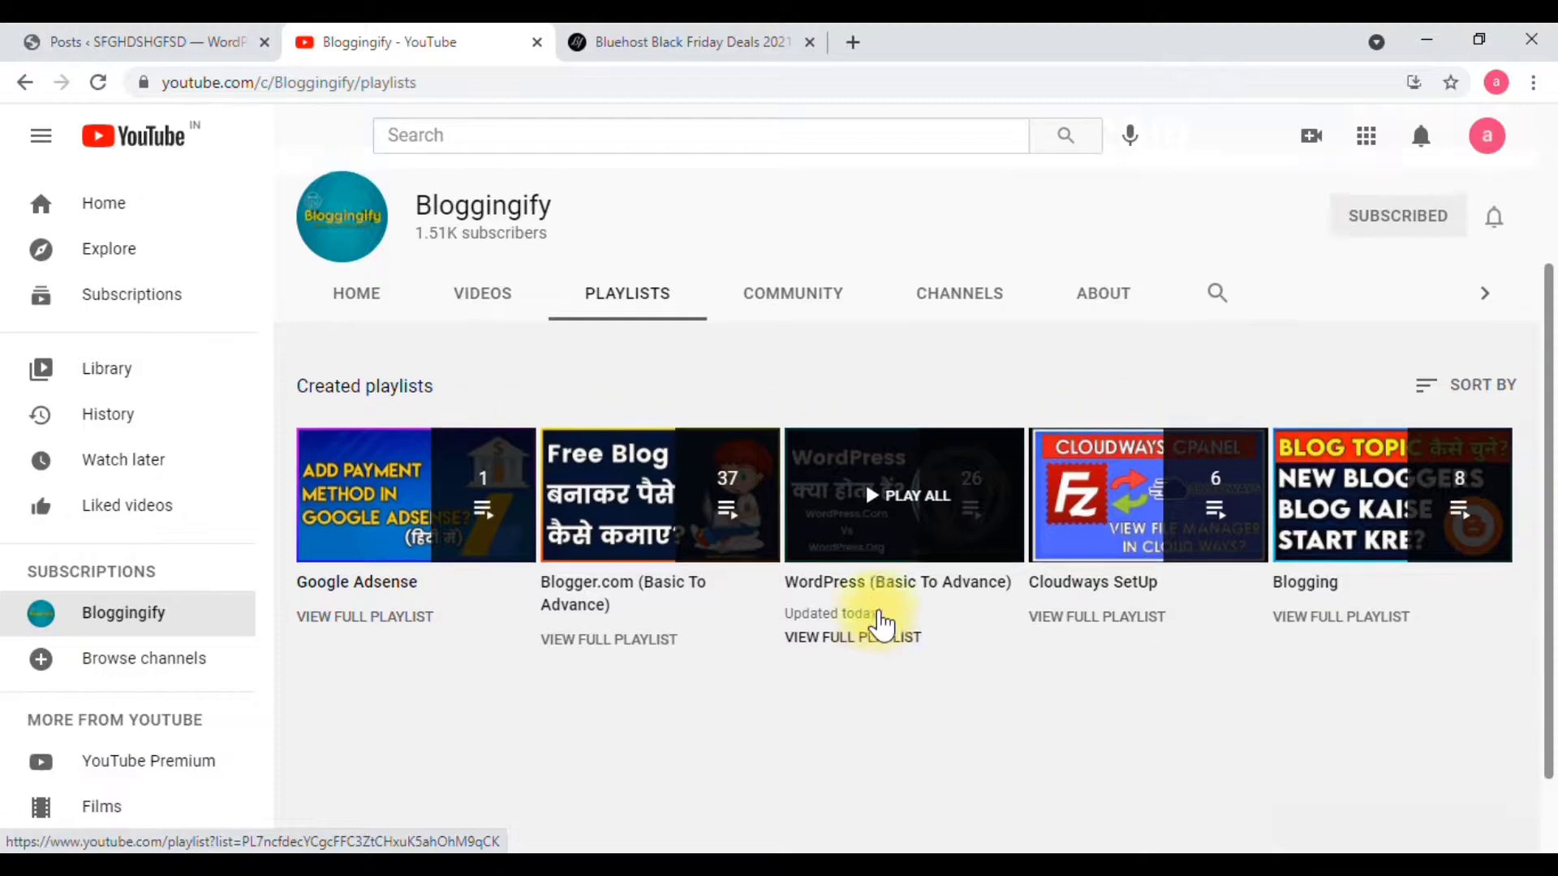
pyautogui.scroll(3, 881, 625)
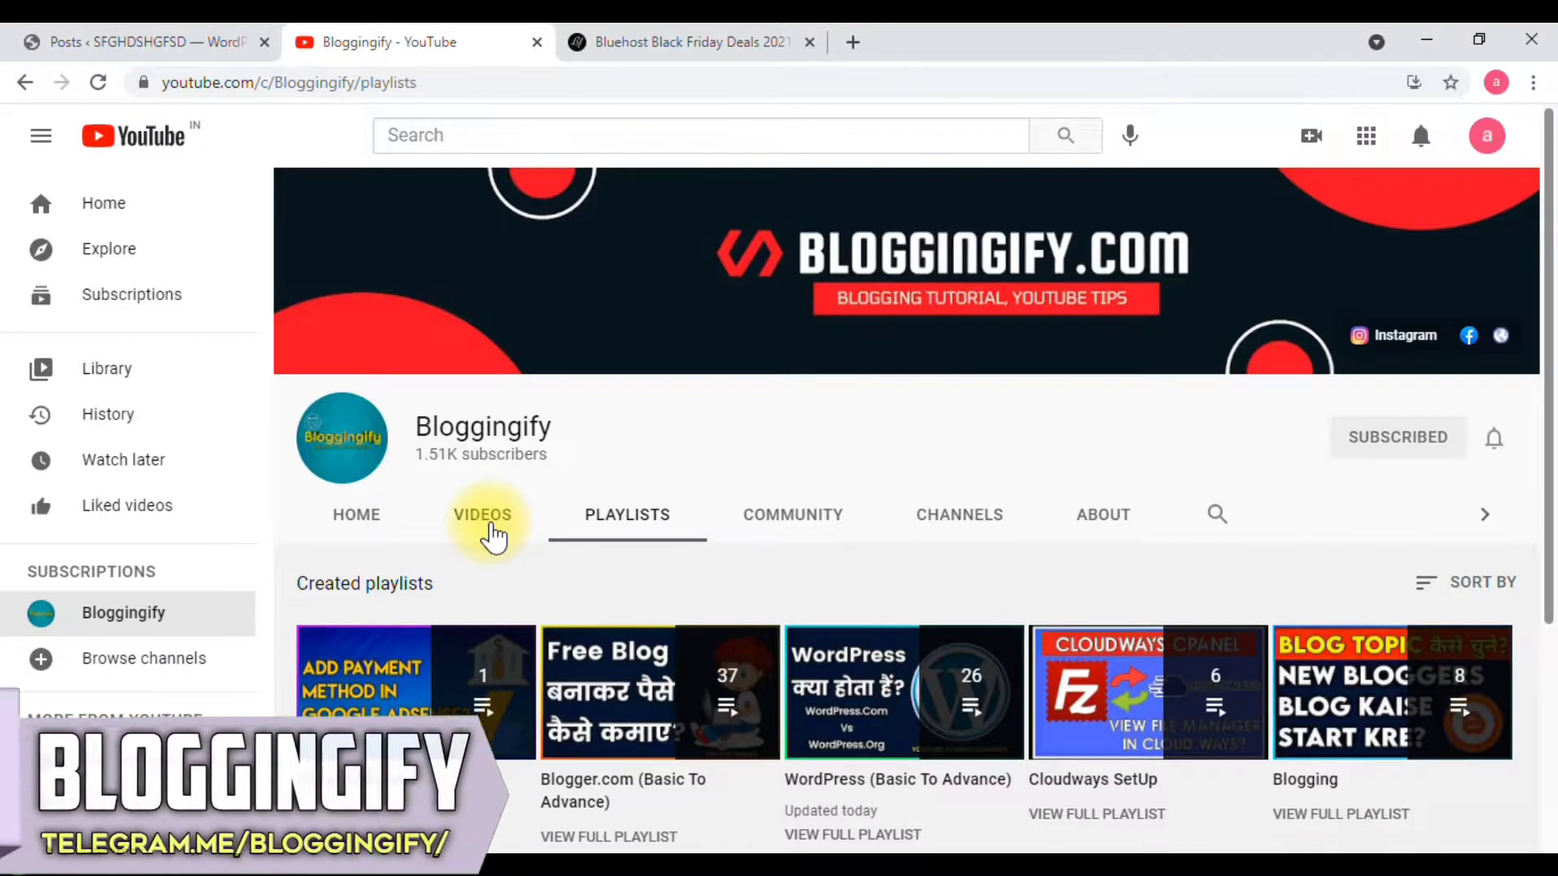
# Switch to the Bloggingify website and open the "Generate Press Review 2021" article from its blog
pyautogui.click(645, 43)
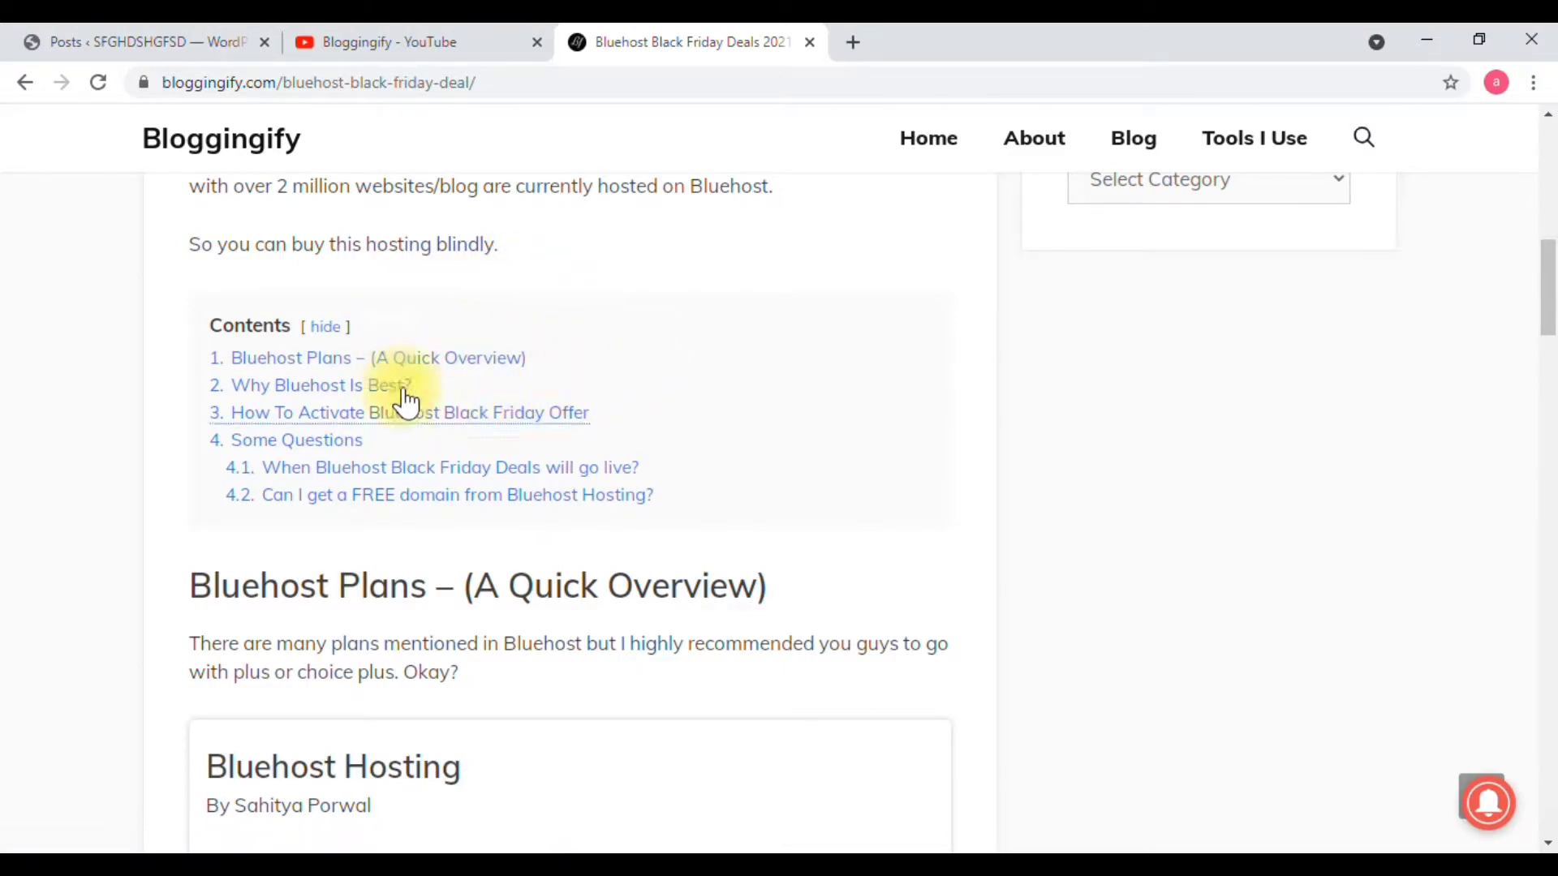
pyautogui.click(1100, 158)
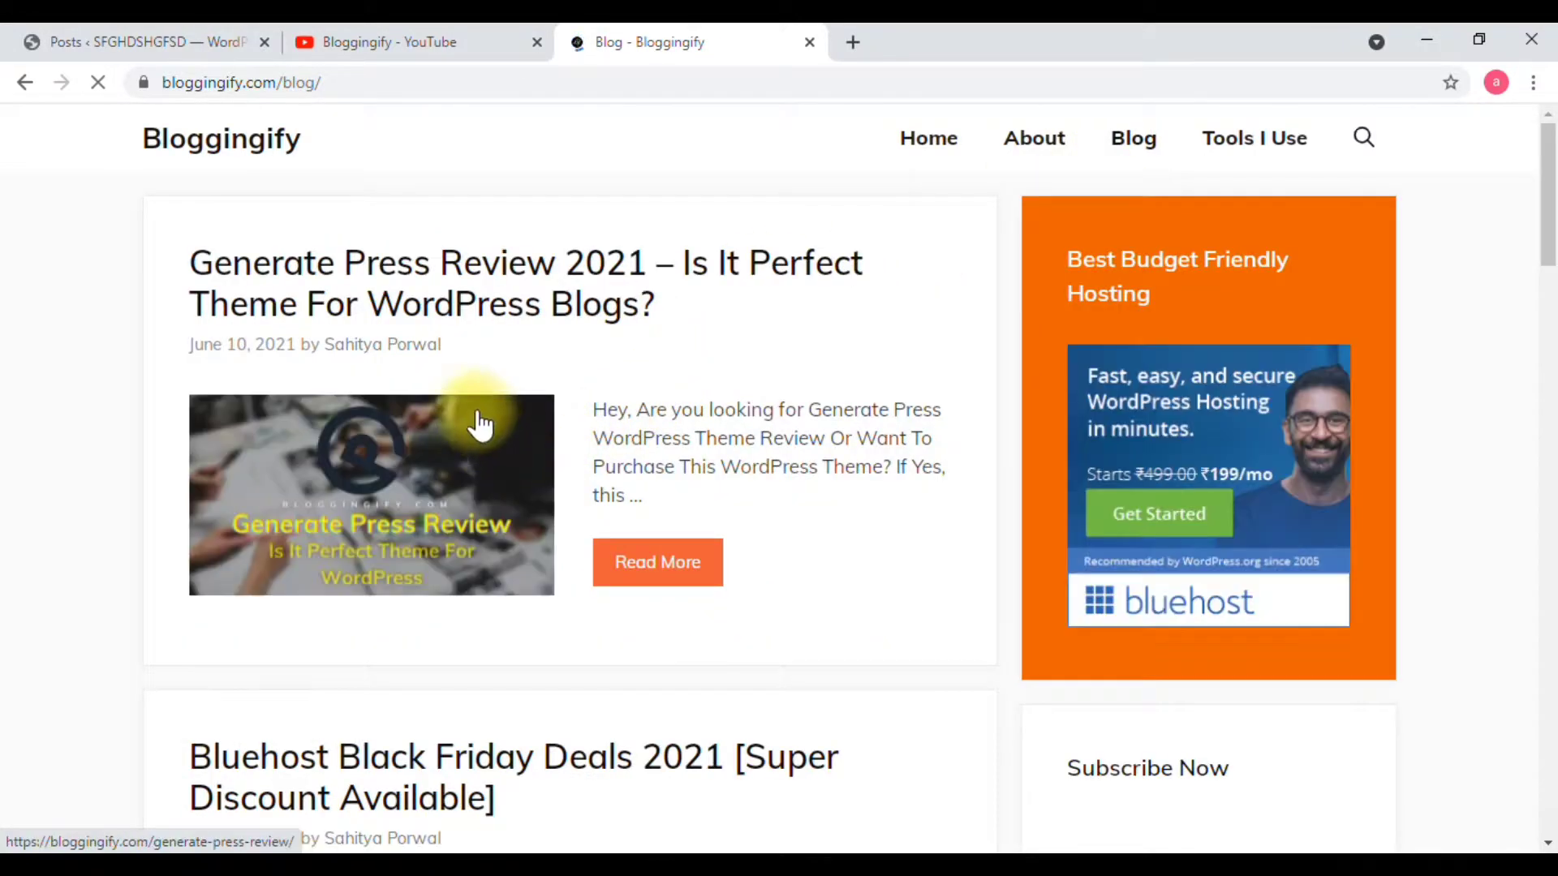
pyautogui.click(475, 297)
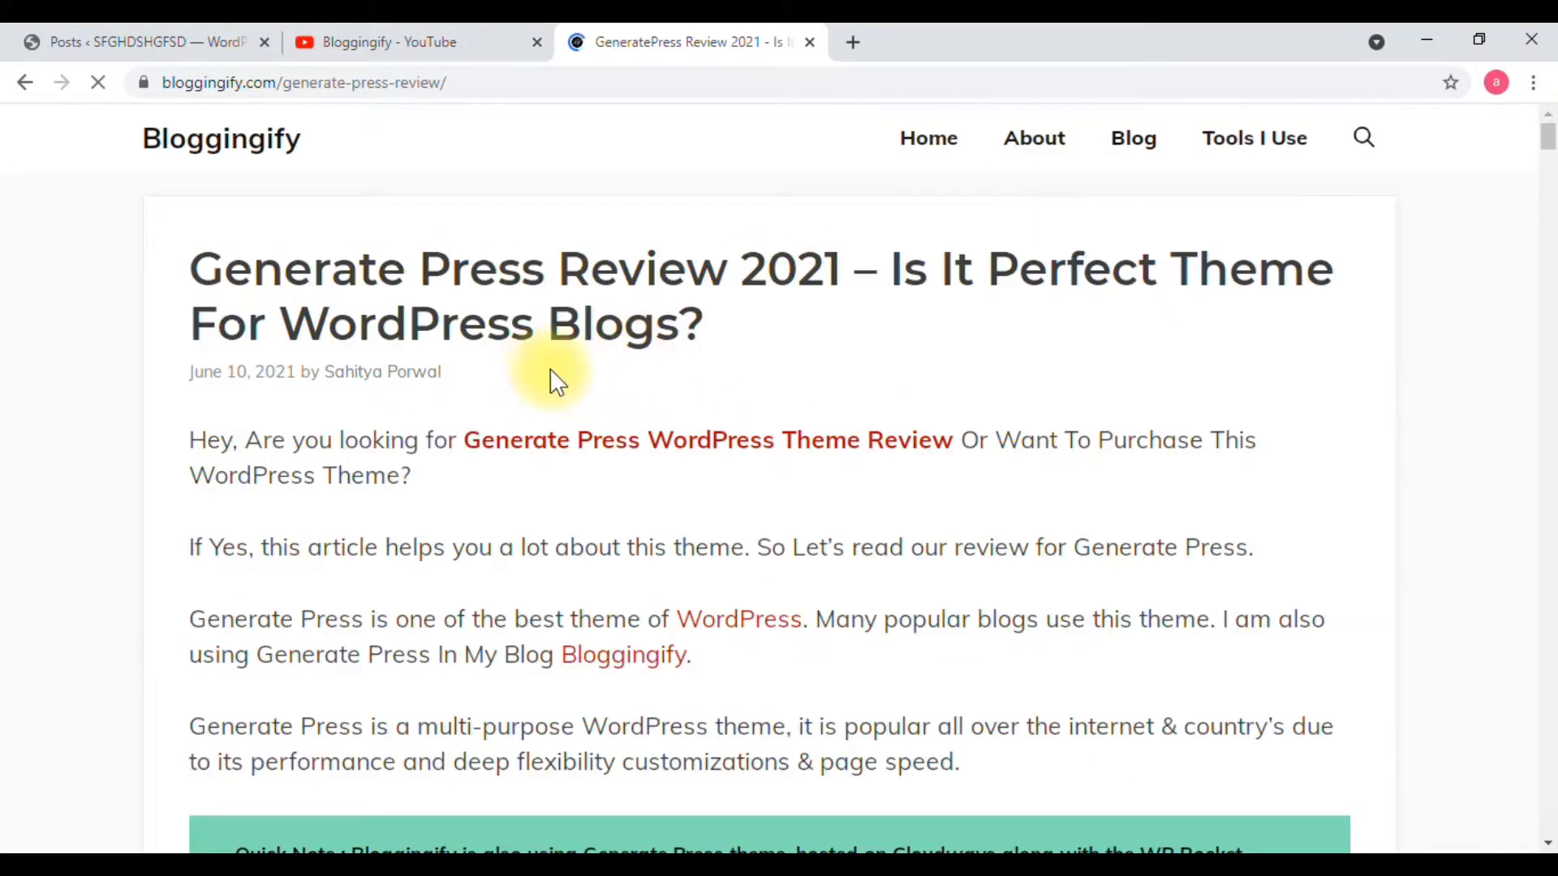
# Examine the numbered table of contents near the start of the Generate Press review, including its nested subsections
pyautogui.scroll(-10, 615, 446)
pyautogui.scroll(3, 363, 367)
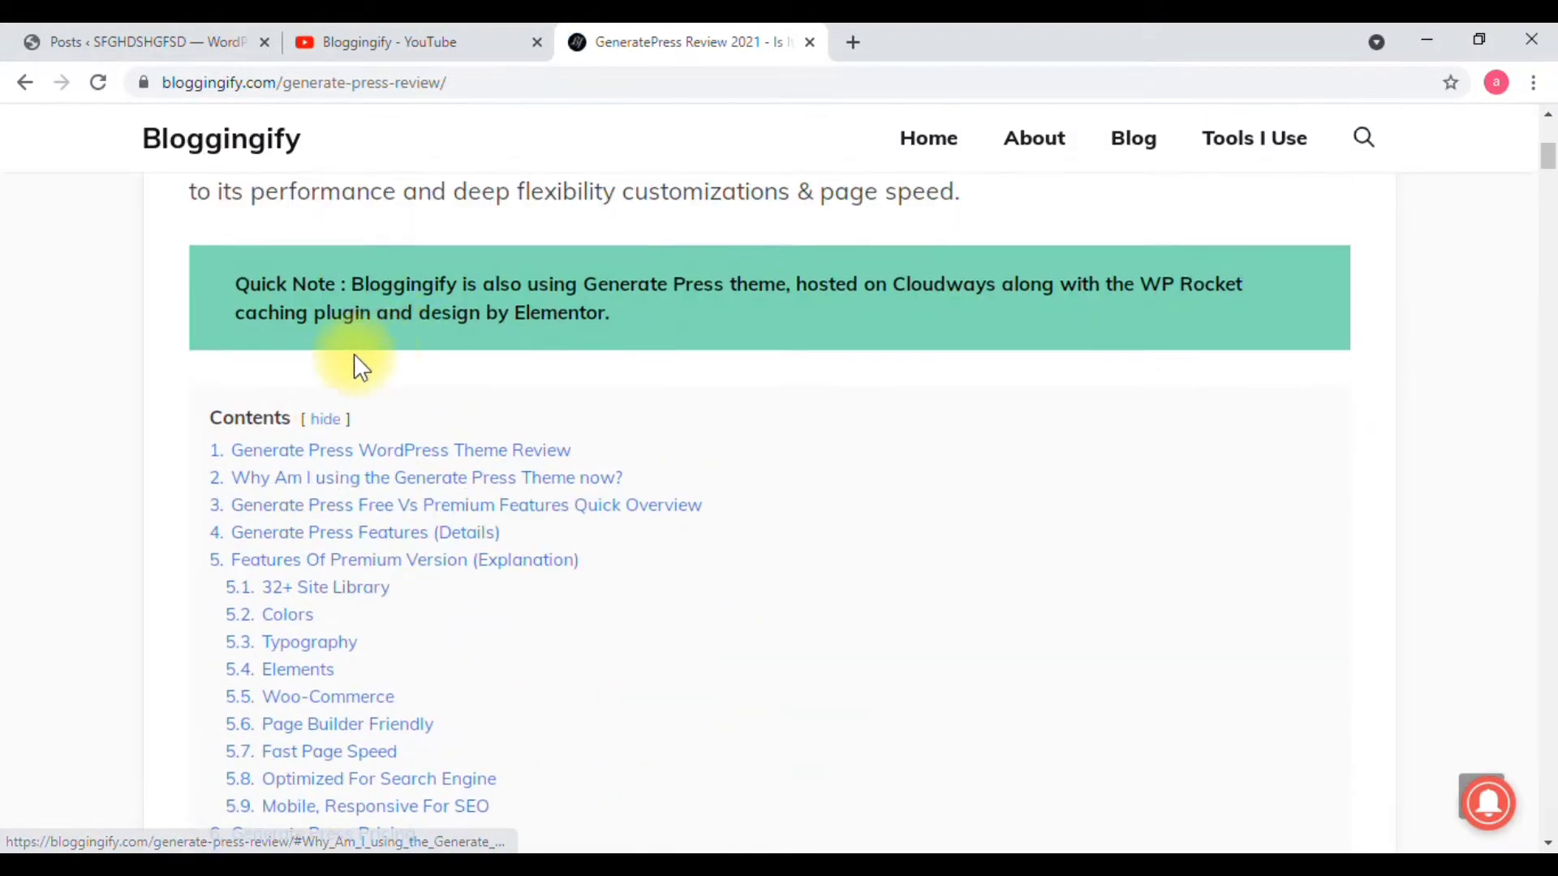
pyautogui.scroll(-10, 375, 431)
pyautogui.scroll(6, 468, 464)
pyautogui.scroll(12, 468, 465)
pyautogui.scroll(-10, 341, 406)
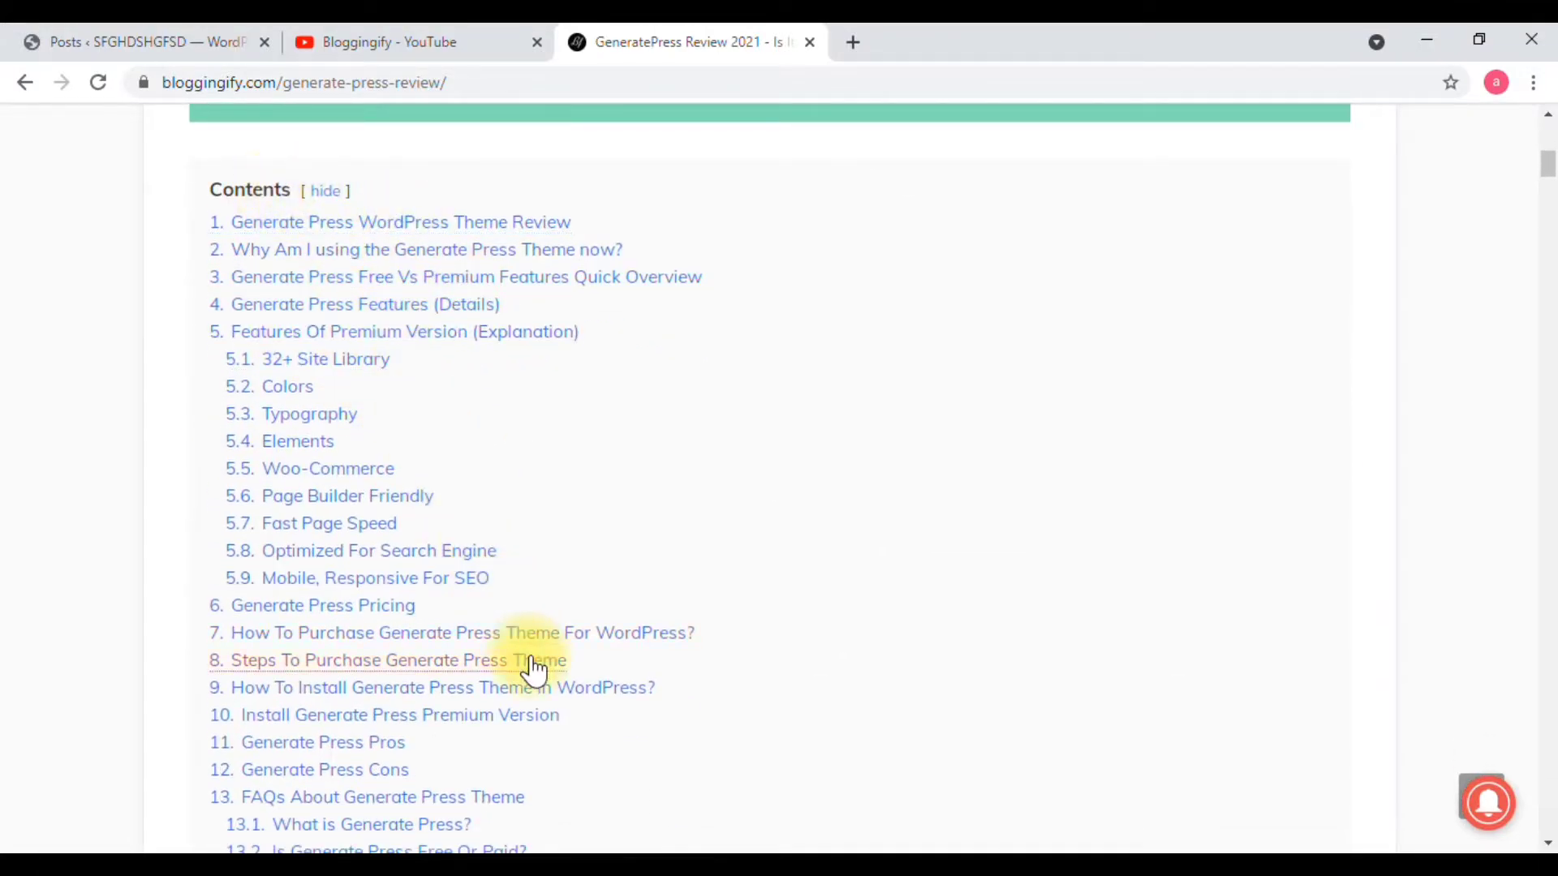
pyautogui.scroll(-3, 533, 661)
pyautogui.scroll(6, 348, 439)
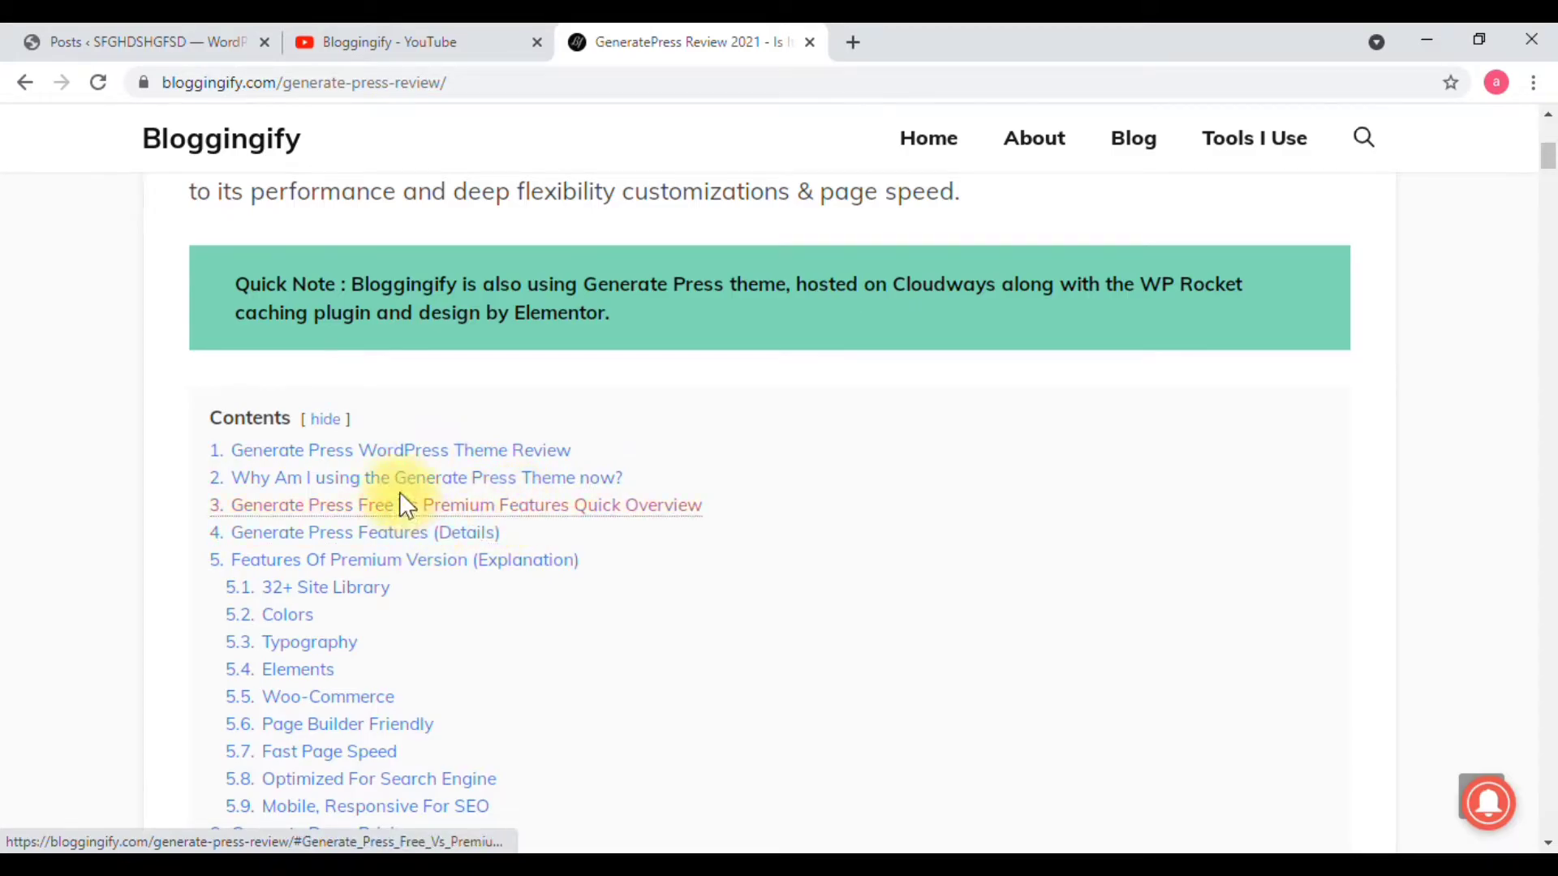
pyautogui.scroll(-1, 551, 531)
pyautogui.scroll(-7, 552, 531)
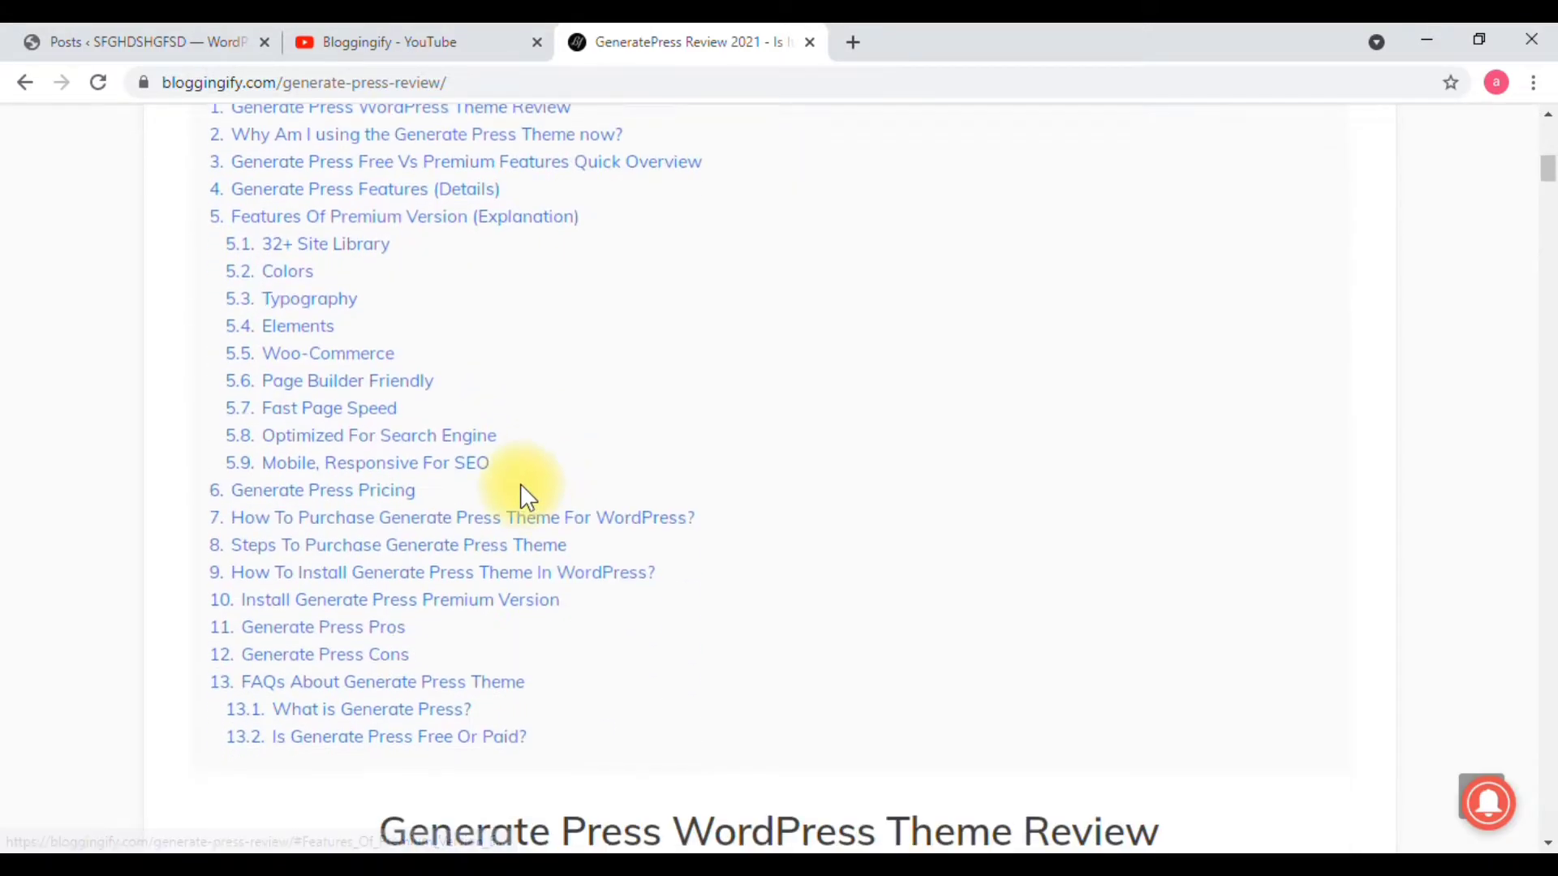
# Follow the contents links to "Optimized For Search Engine" and "What is Generate Press?", returning to the article's start after each
pyautogui.click(414, 217)
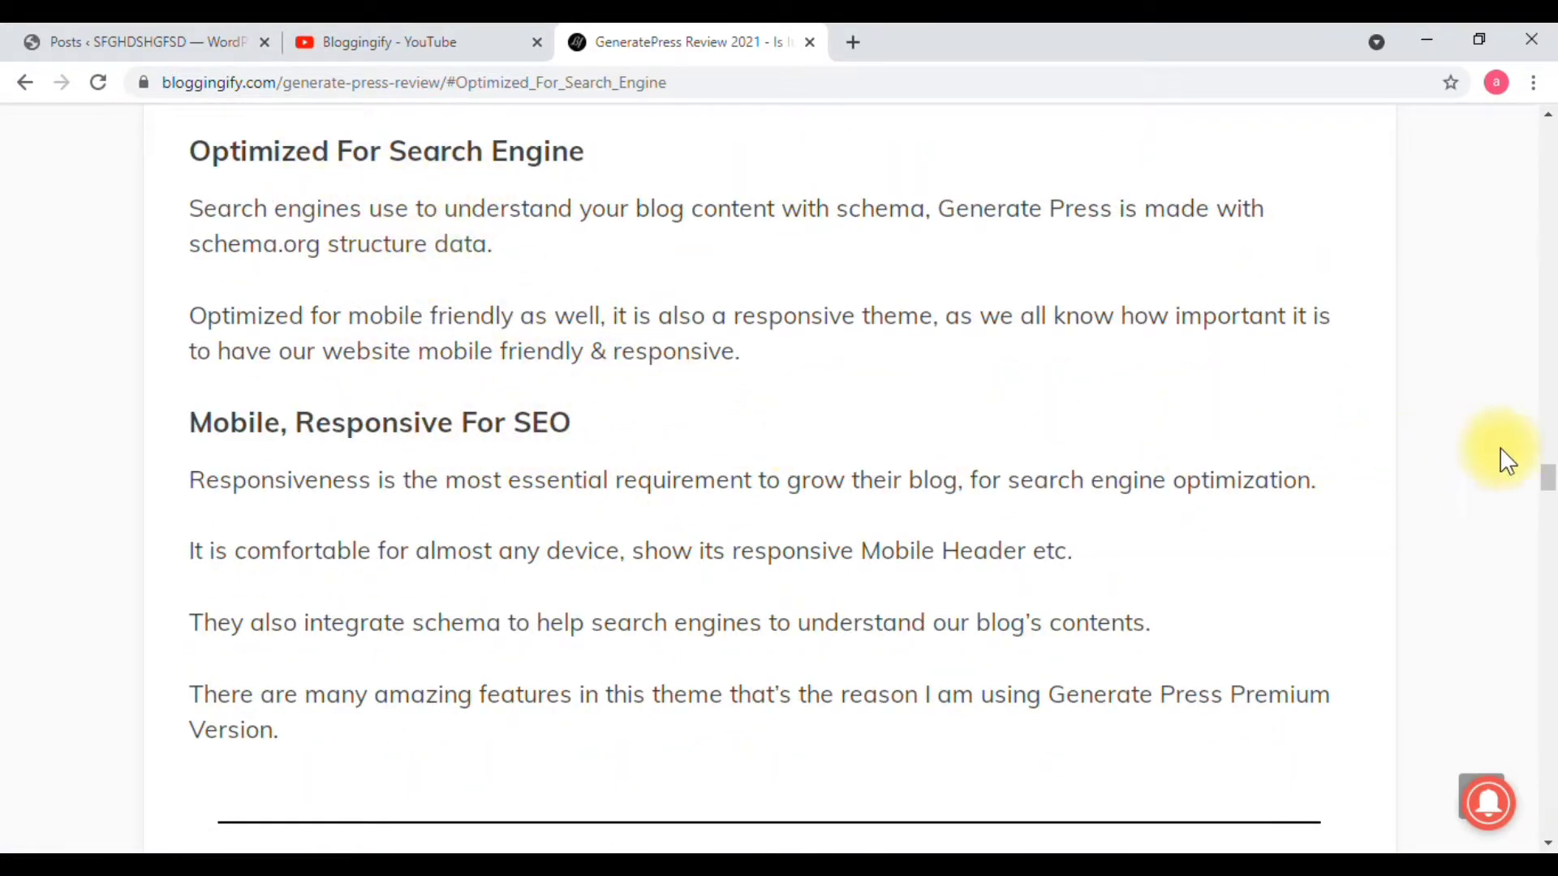
pyautogui.moveTo(1546, 477); pyautogui.dragTo(1547, 129)
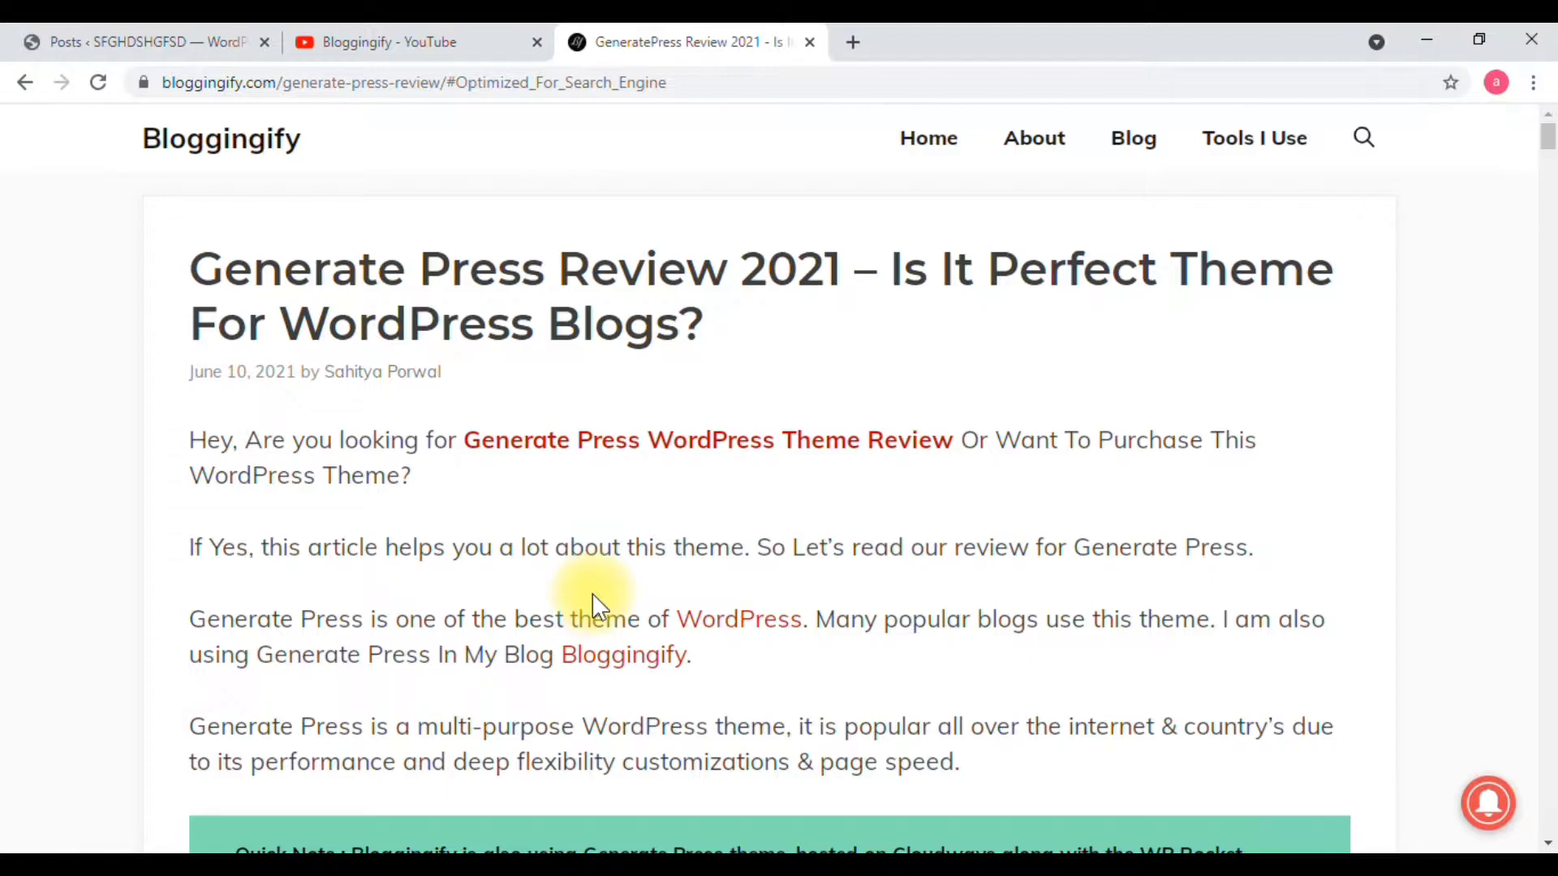
pyautogui.scroll(-7, 593, 592)
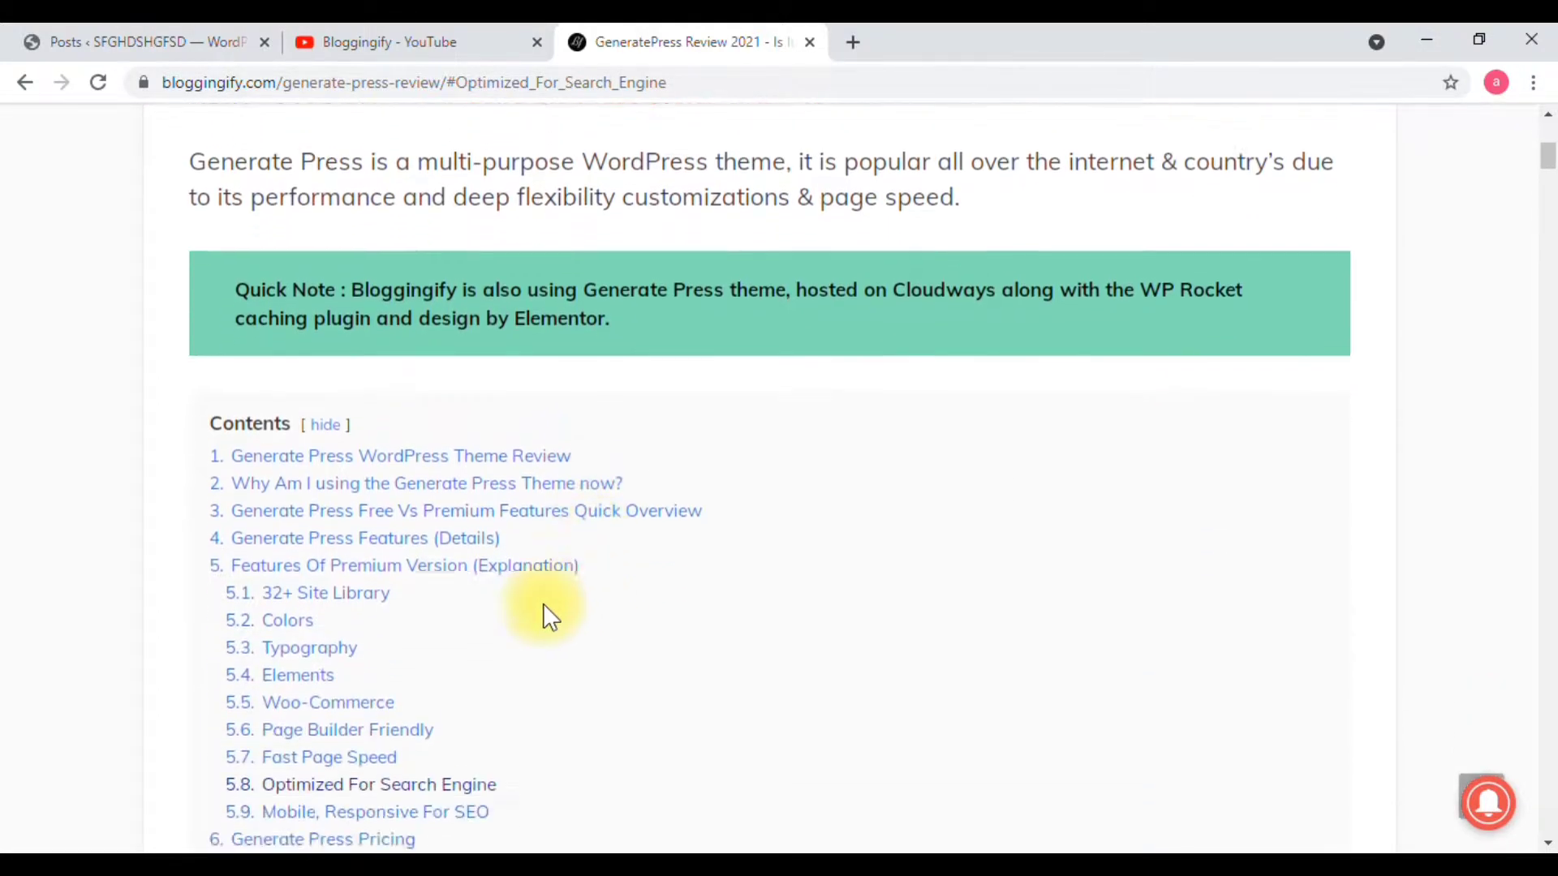
pyautogui.scroll(-4, 381, 497)
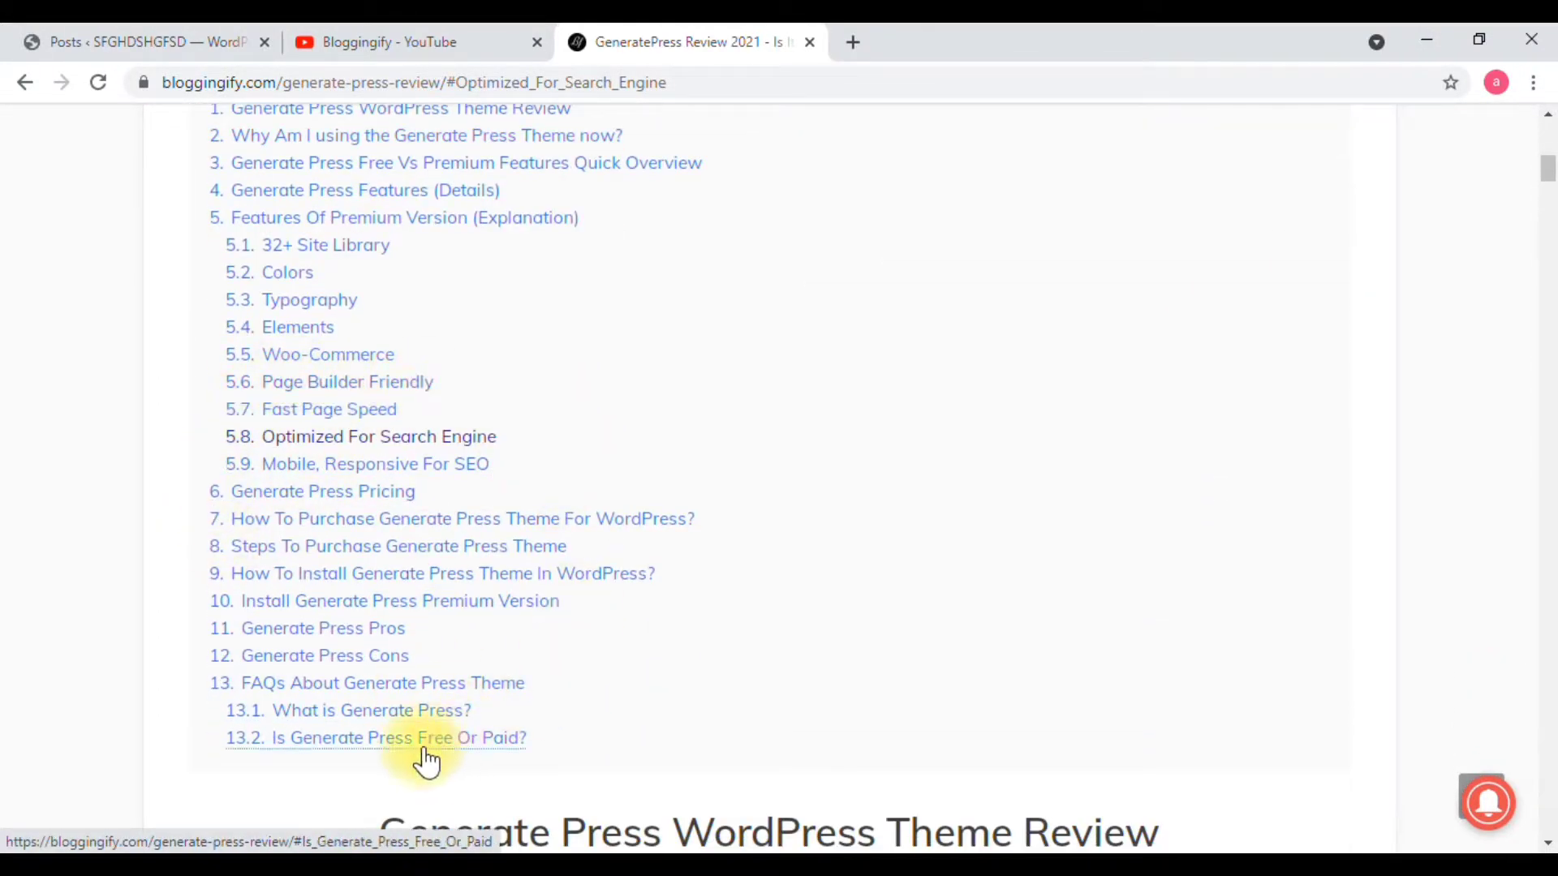
pyautogui.scroll(-20, 390, 712)
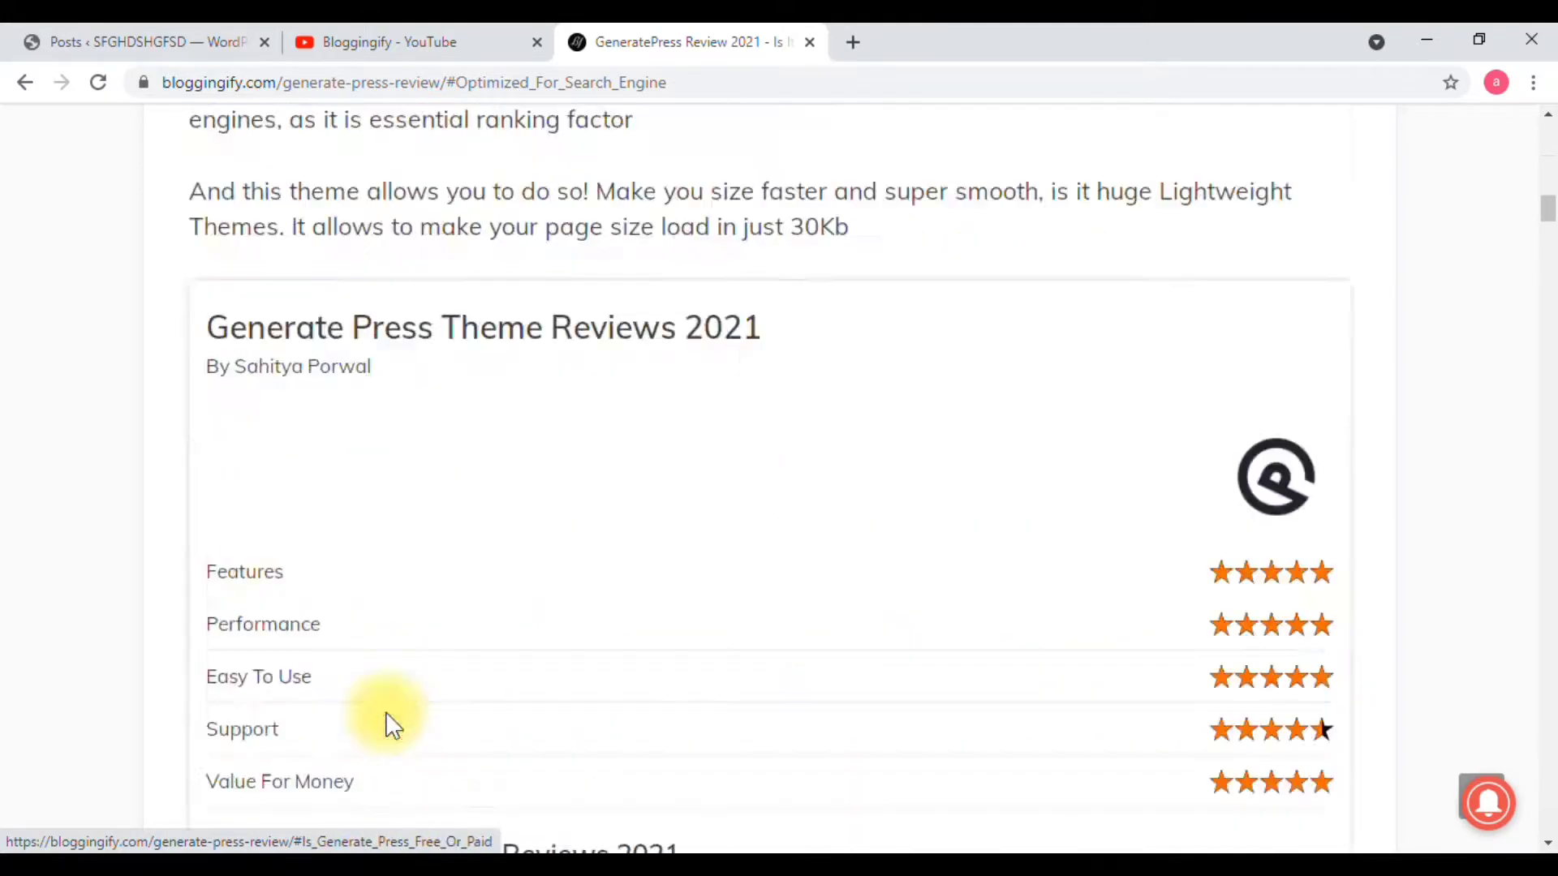
pyautogui.scroll(-20, 542, 728)
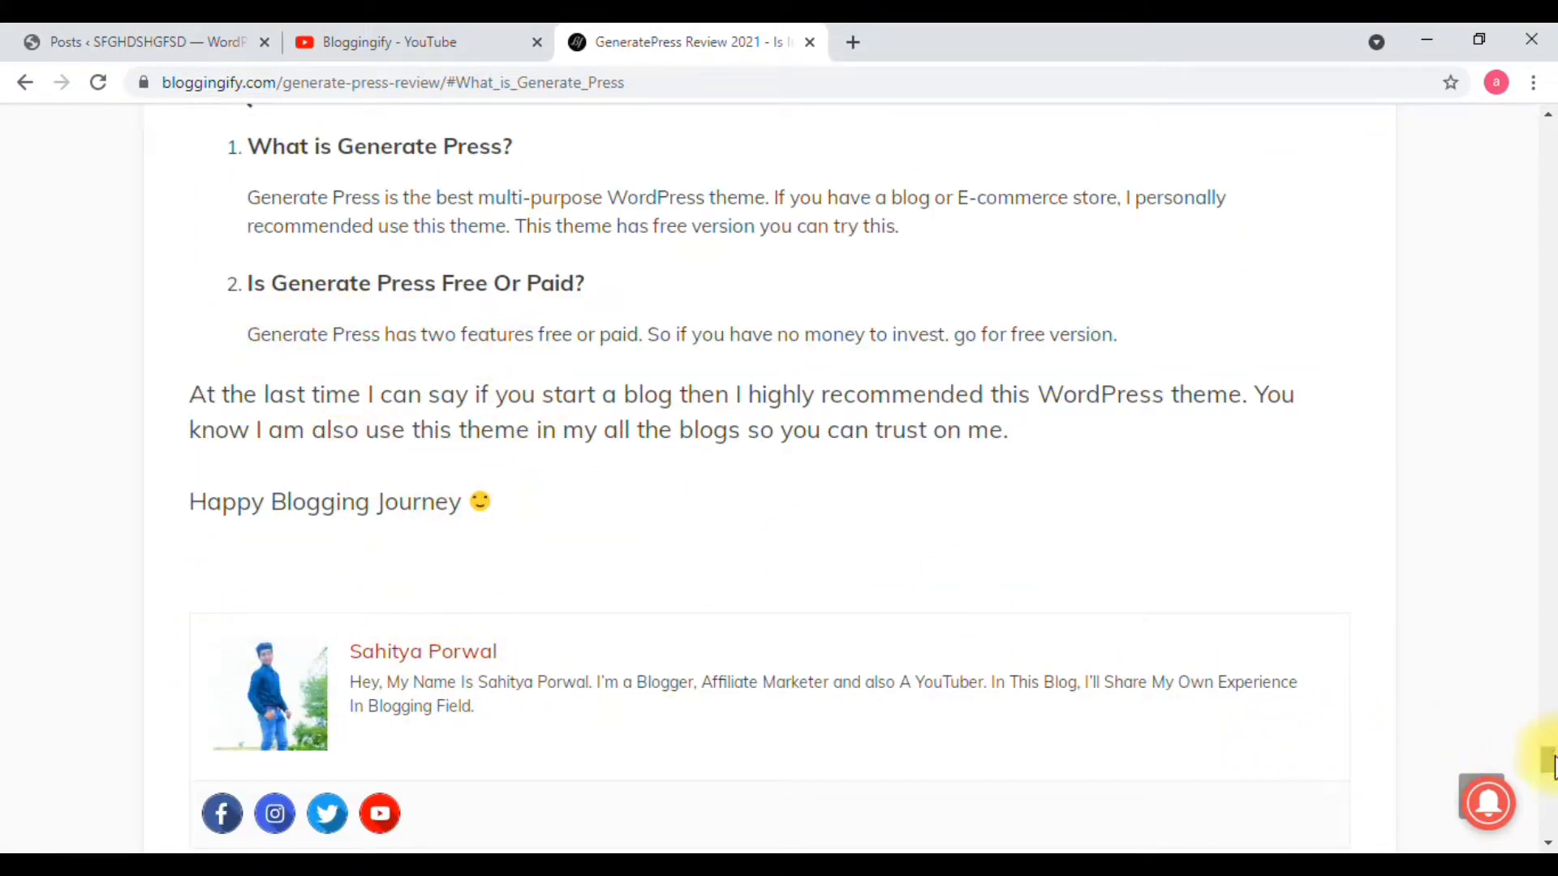
pyautogui.moveTo(1550, 758); pyautogui.dragTo(1552, 119)
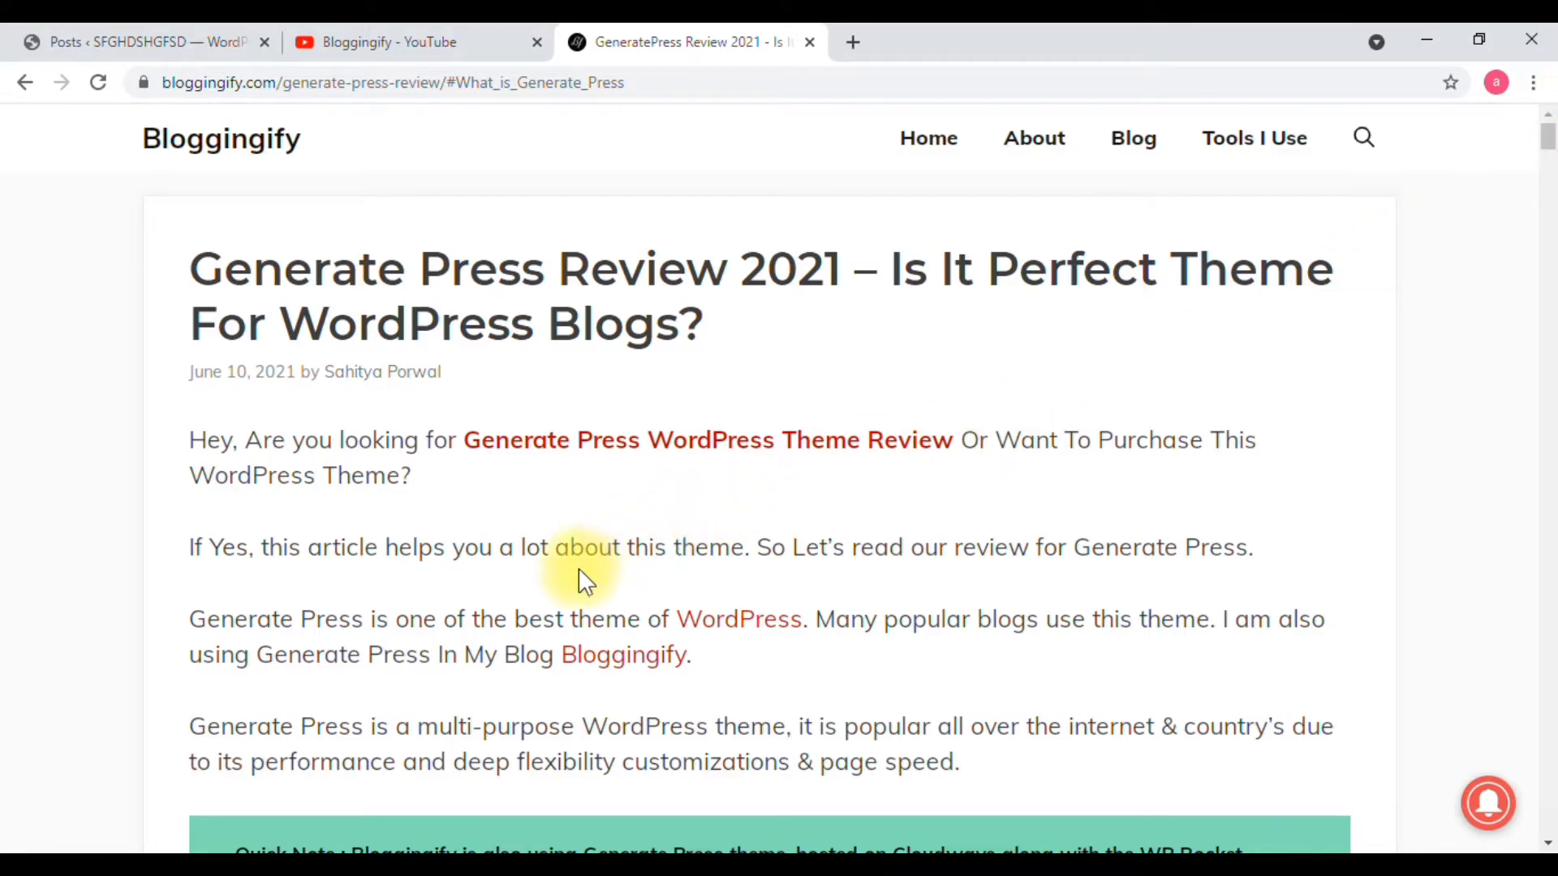
pyautogui.scroll(-1, 582, 586)
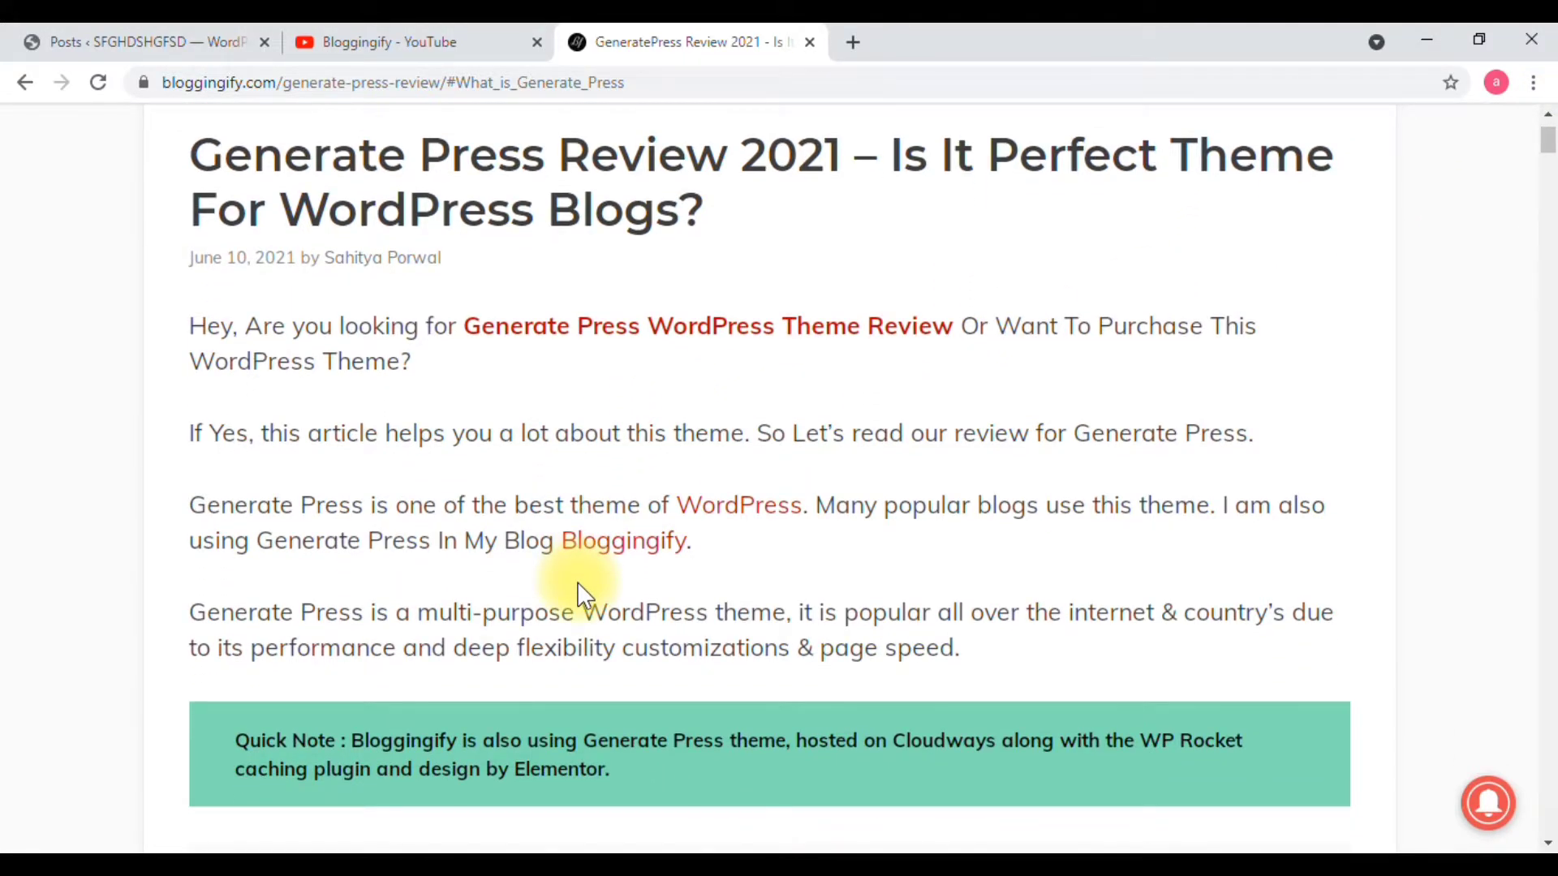
# Switch to the WordPress admin and open the page for adding new plugins
pyautogui.click(49, 50)
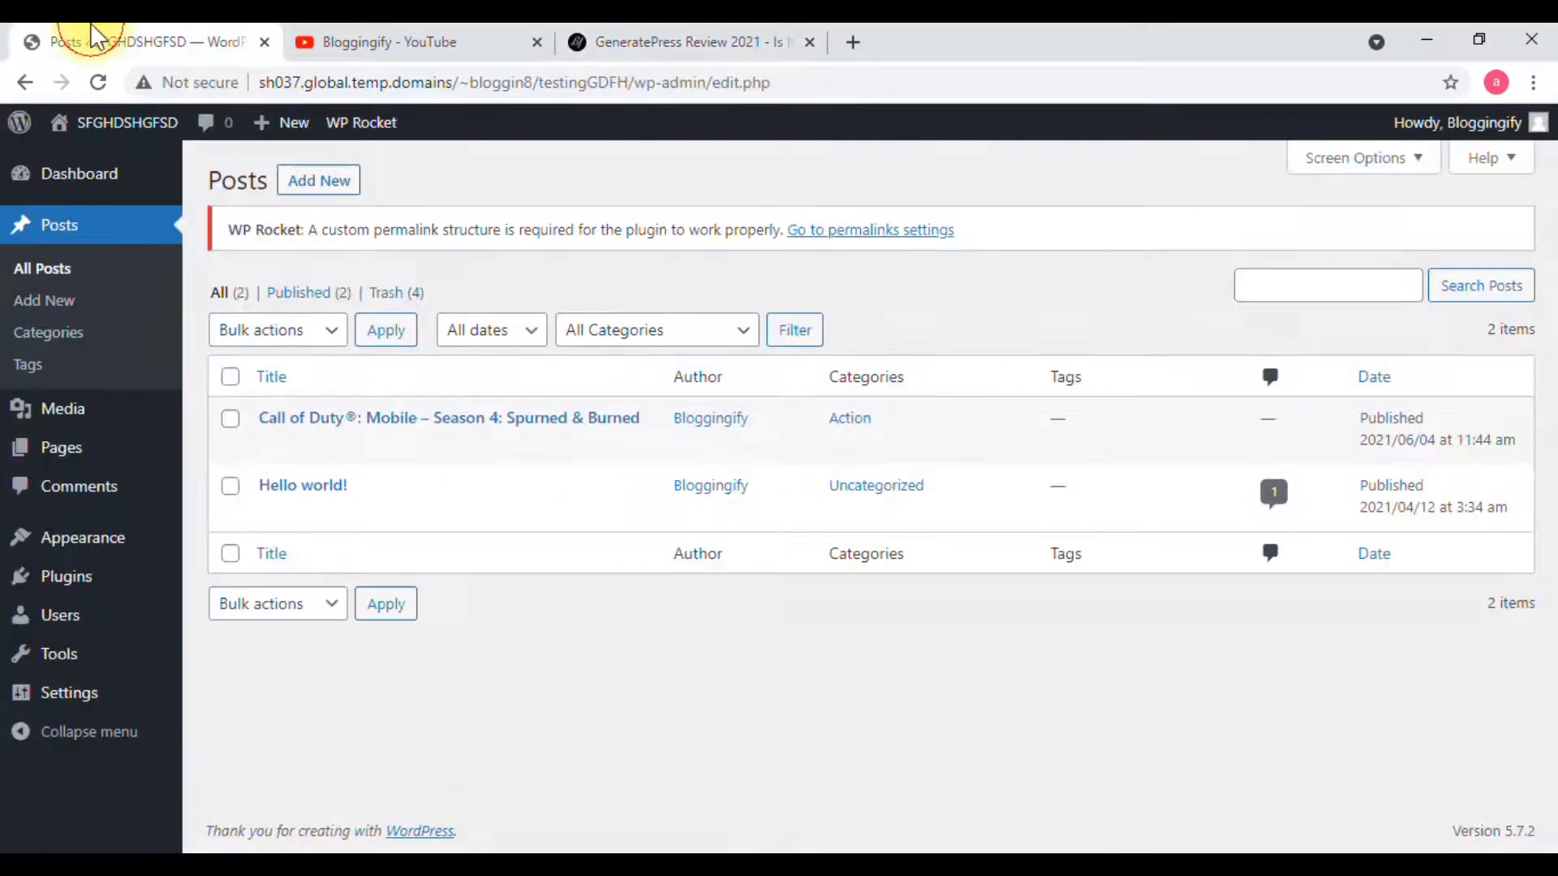
pyautogui.moveTo(113, 548)
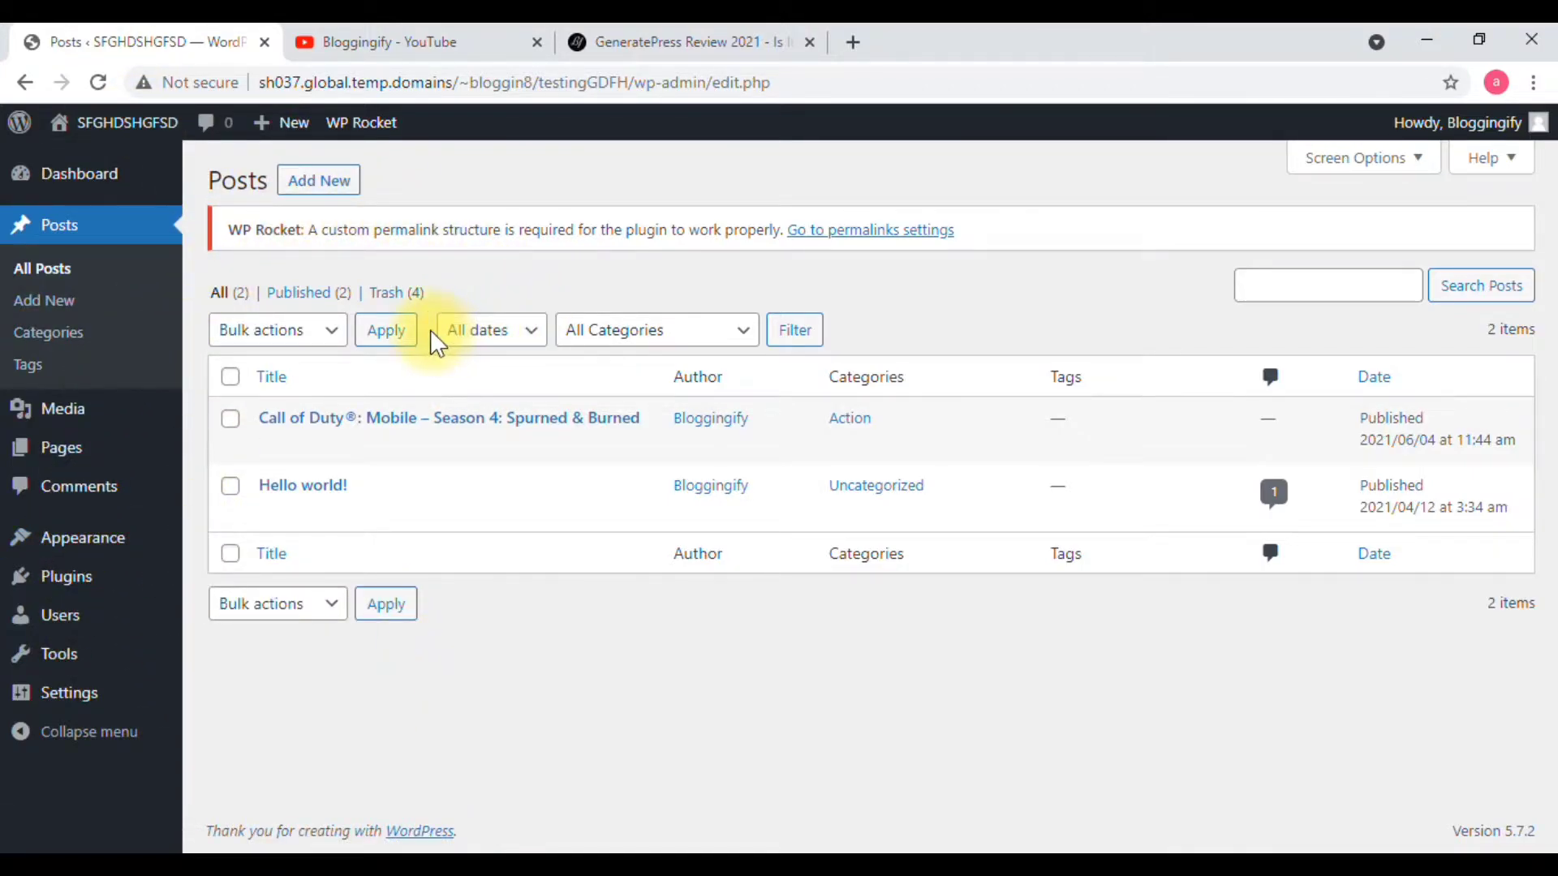
pyautogui.moveTo(120, 599)
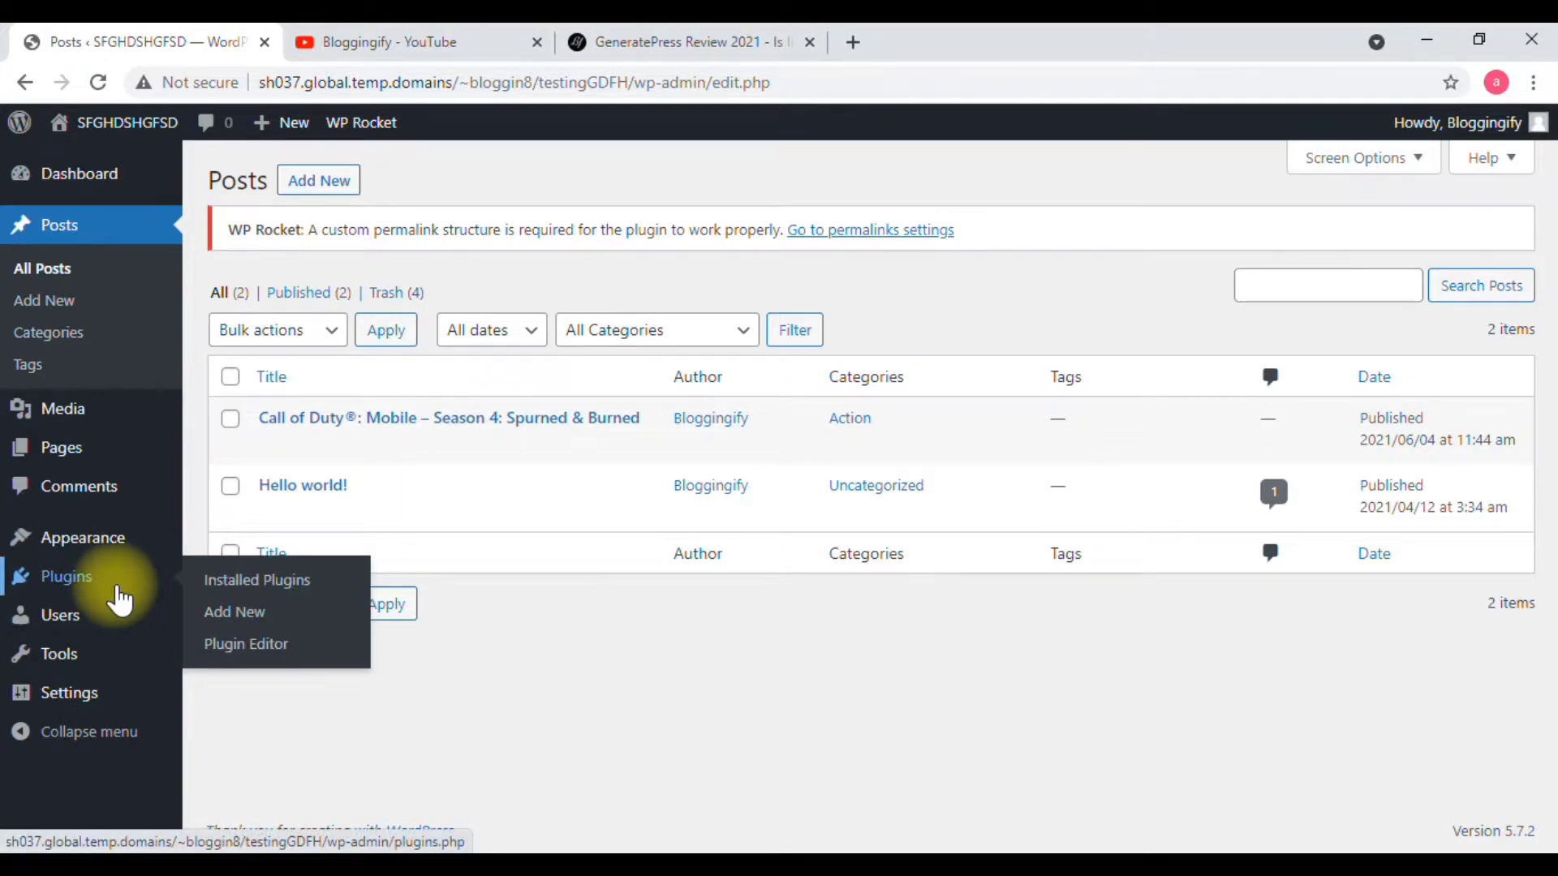
pyautogui.click(234, 625)
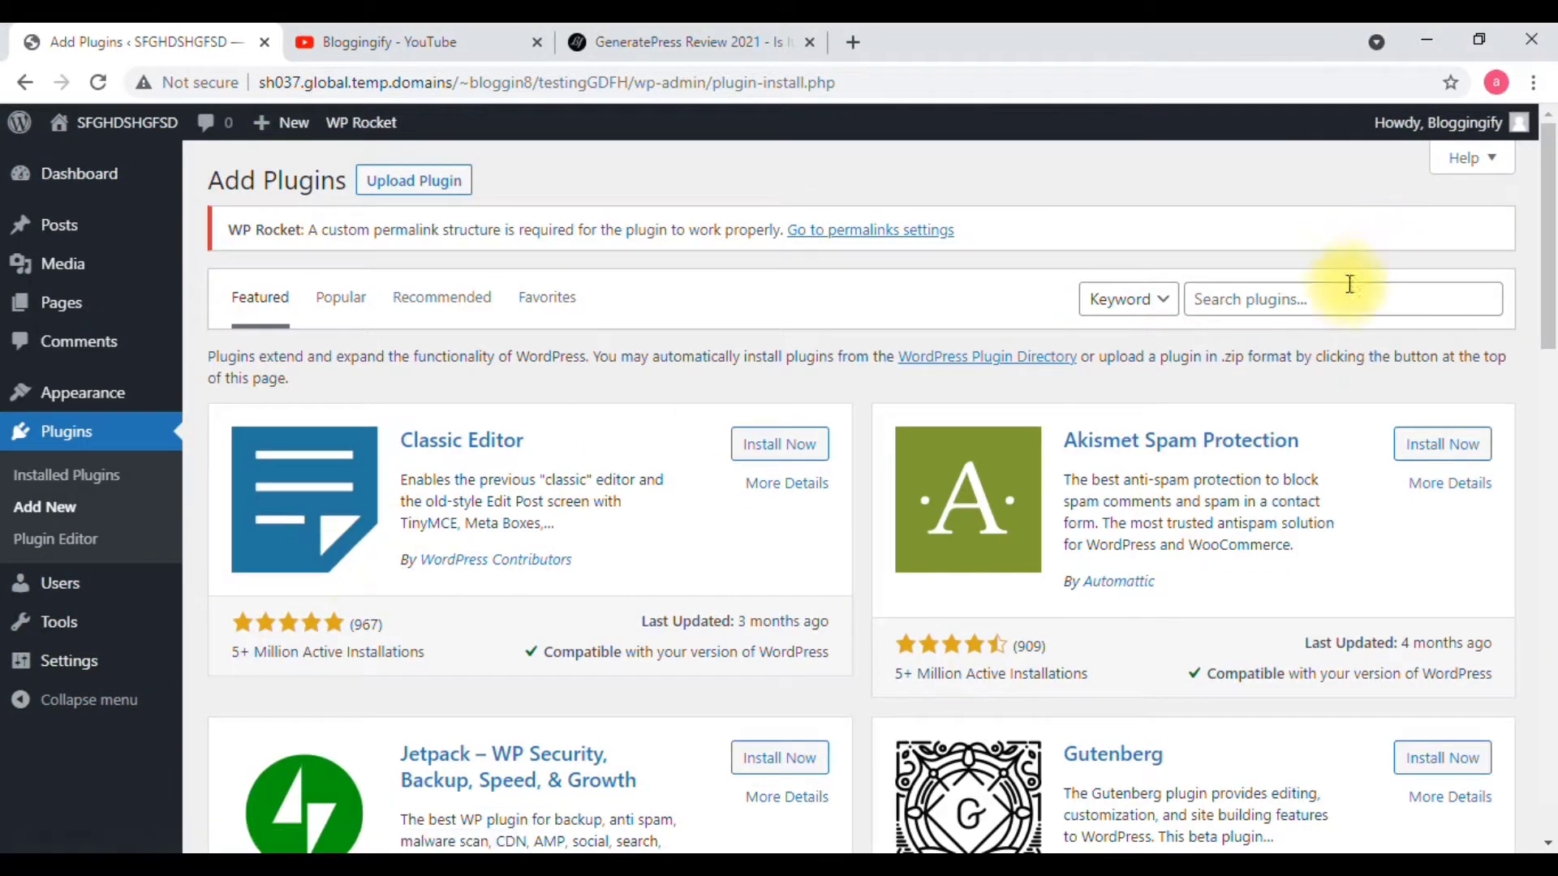
# Search the plugin directory for "table of content"
pyautogui.click(1337, 297)
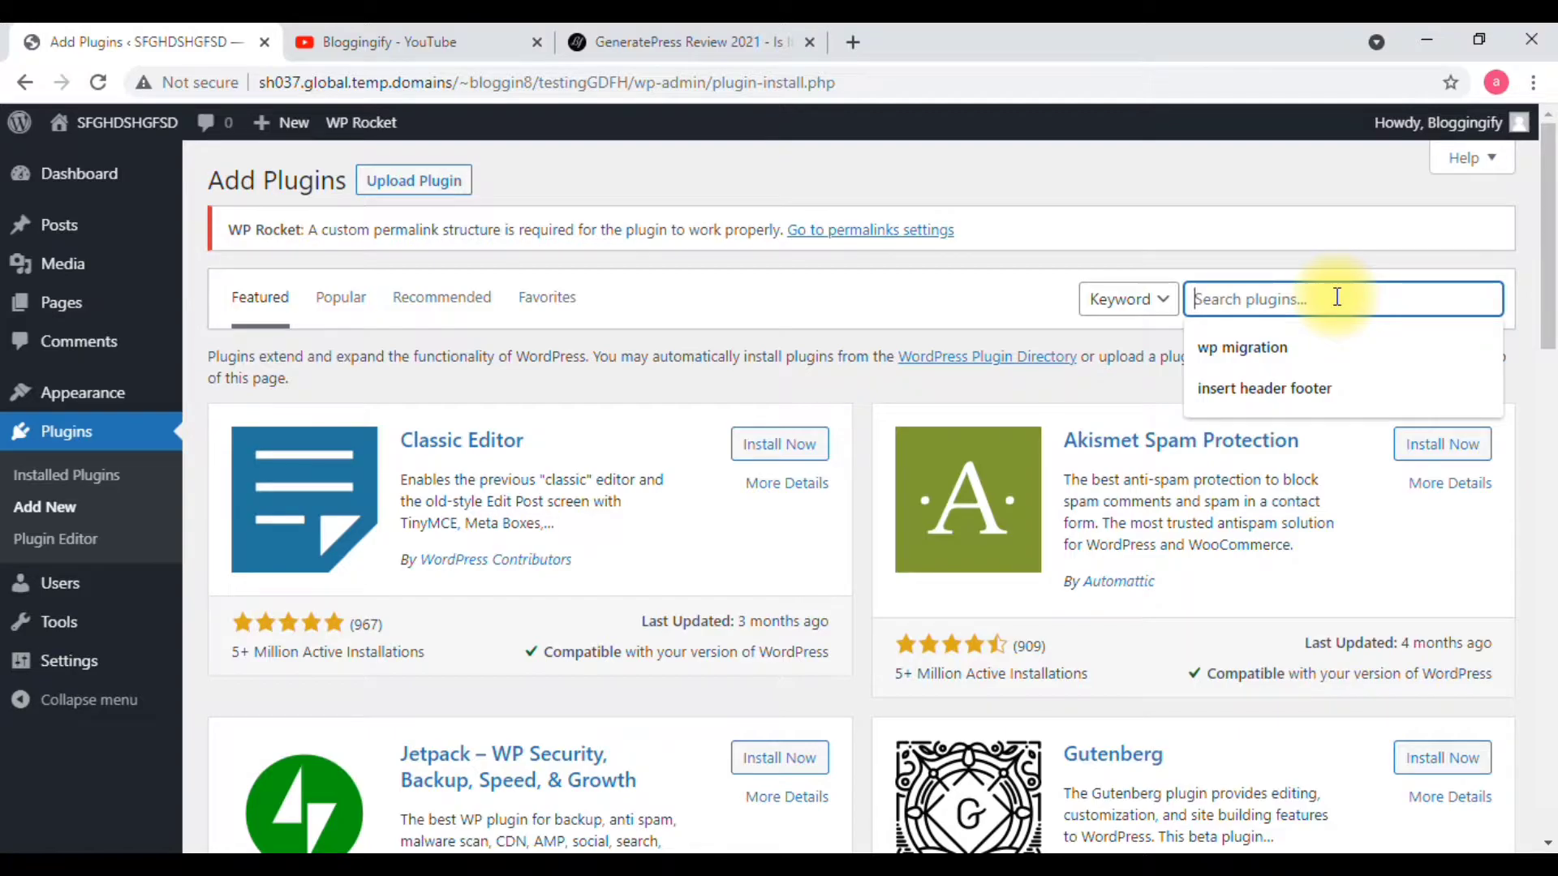
pyautogui.write('table of conm')
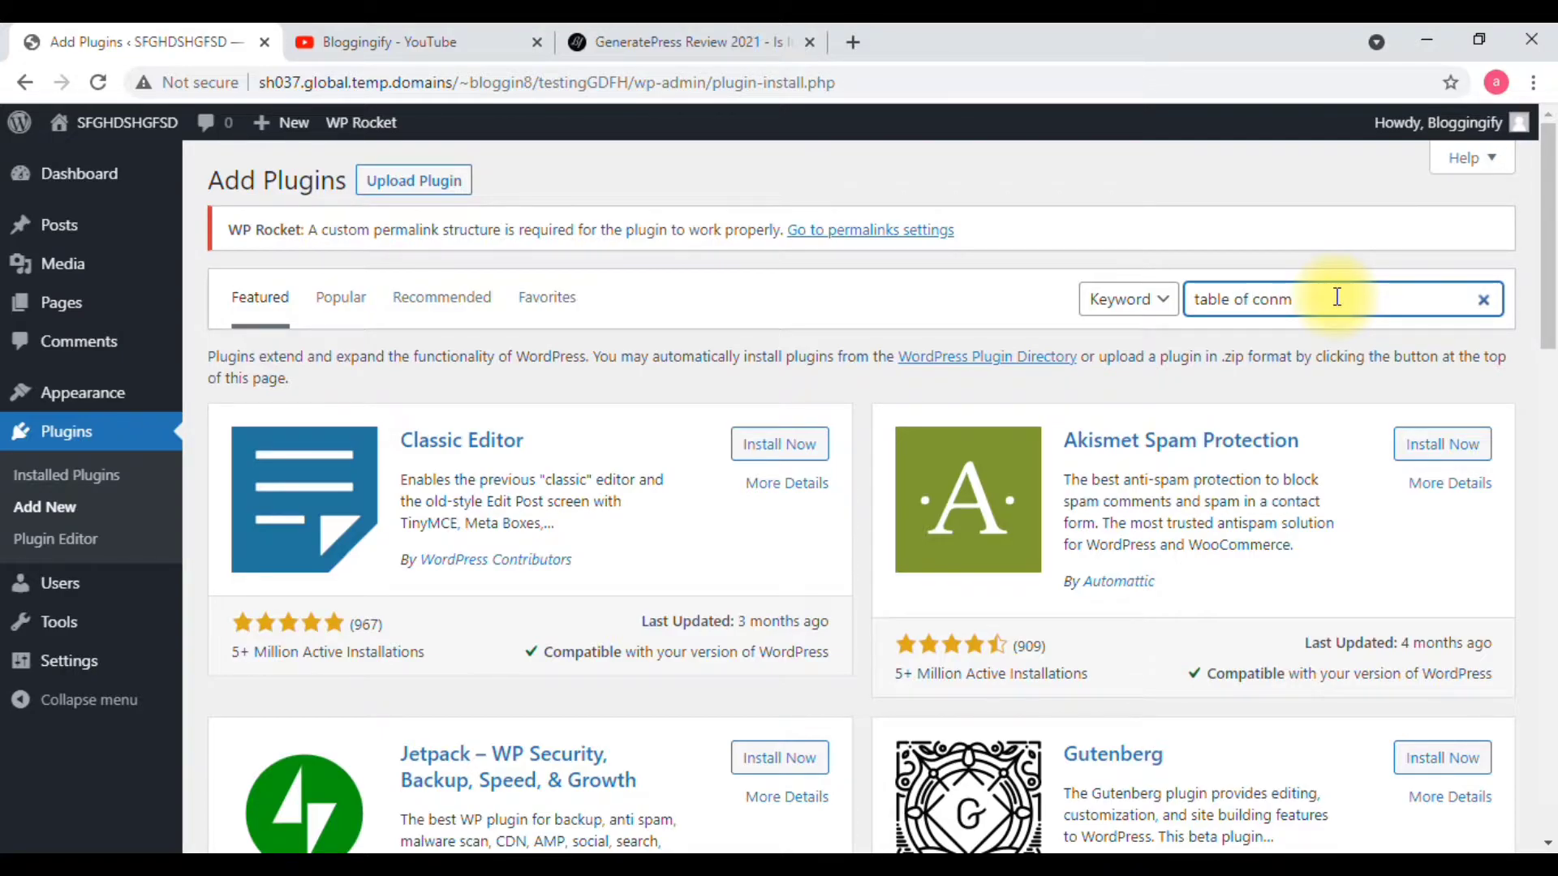
pyautogui.press('BackSpace')
pyautogui.write('ntent')
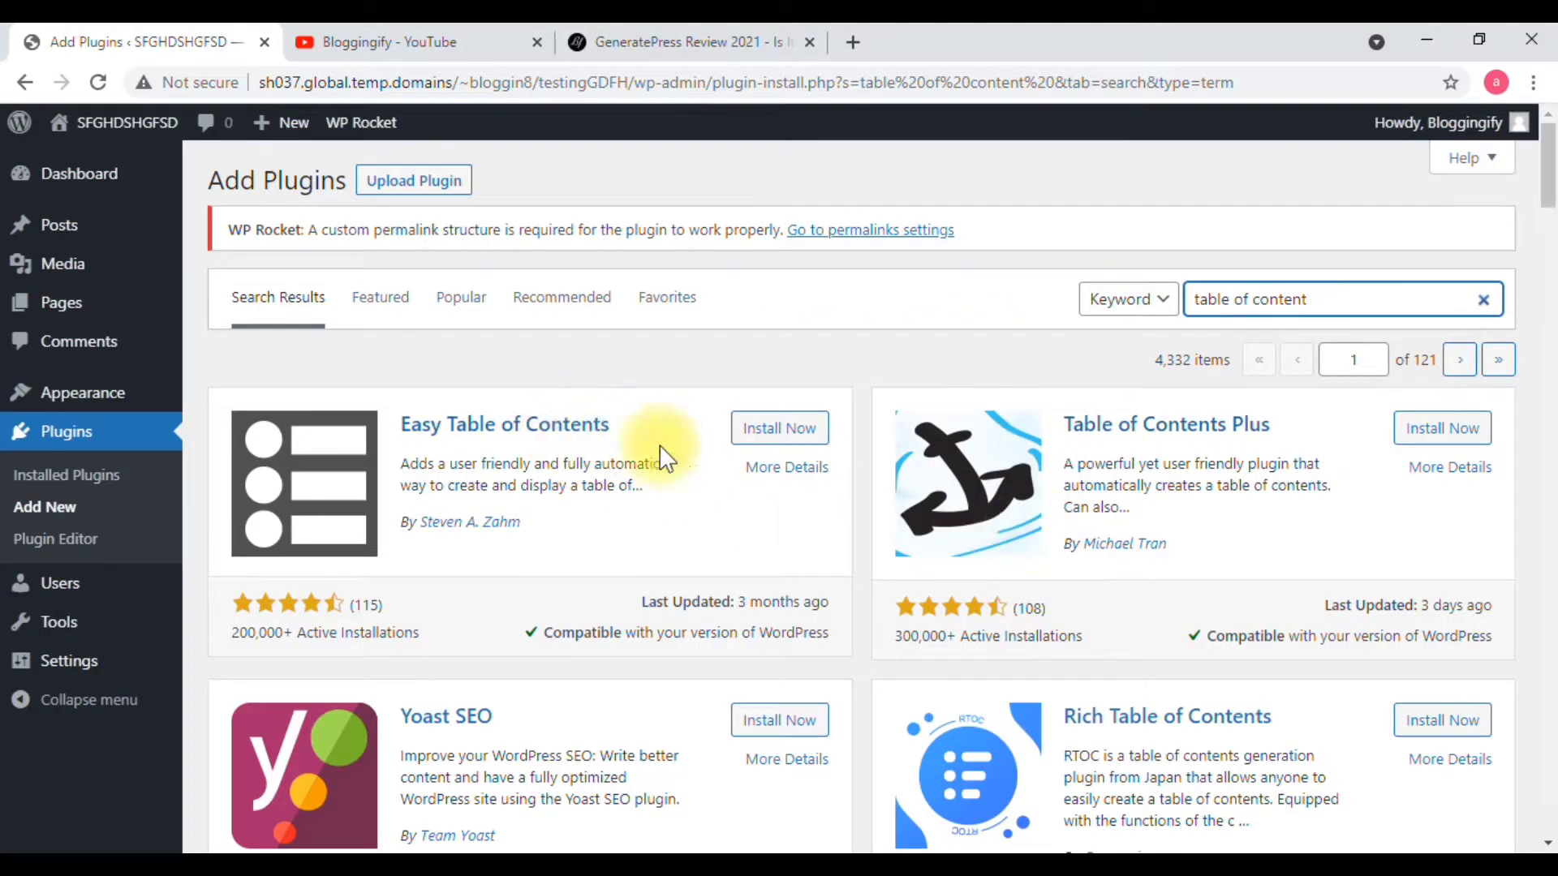
# Review the plugin results and refine the search to "table of content Luckywp"
pyautogui.scroll(-3, 1185, 513)
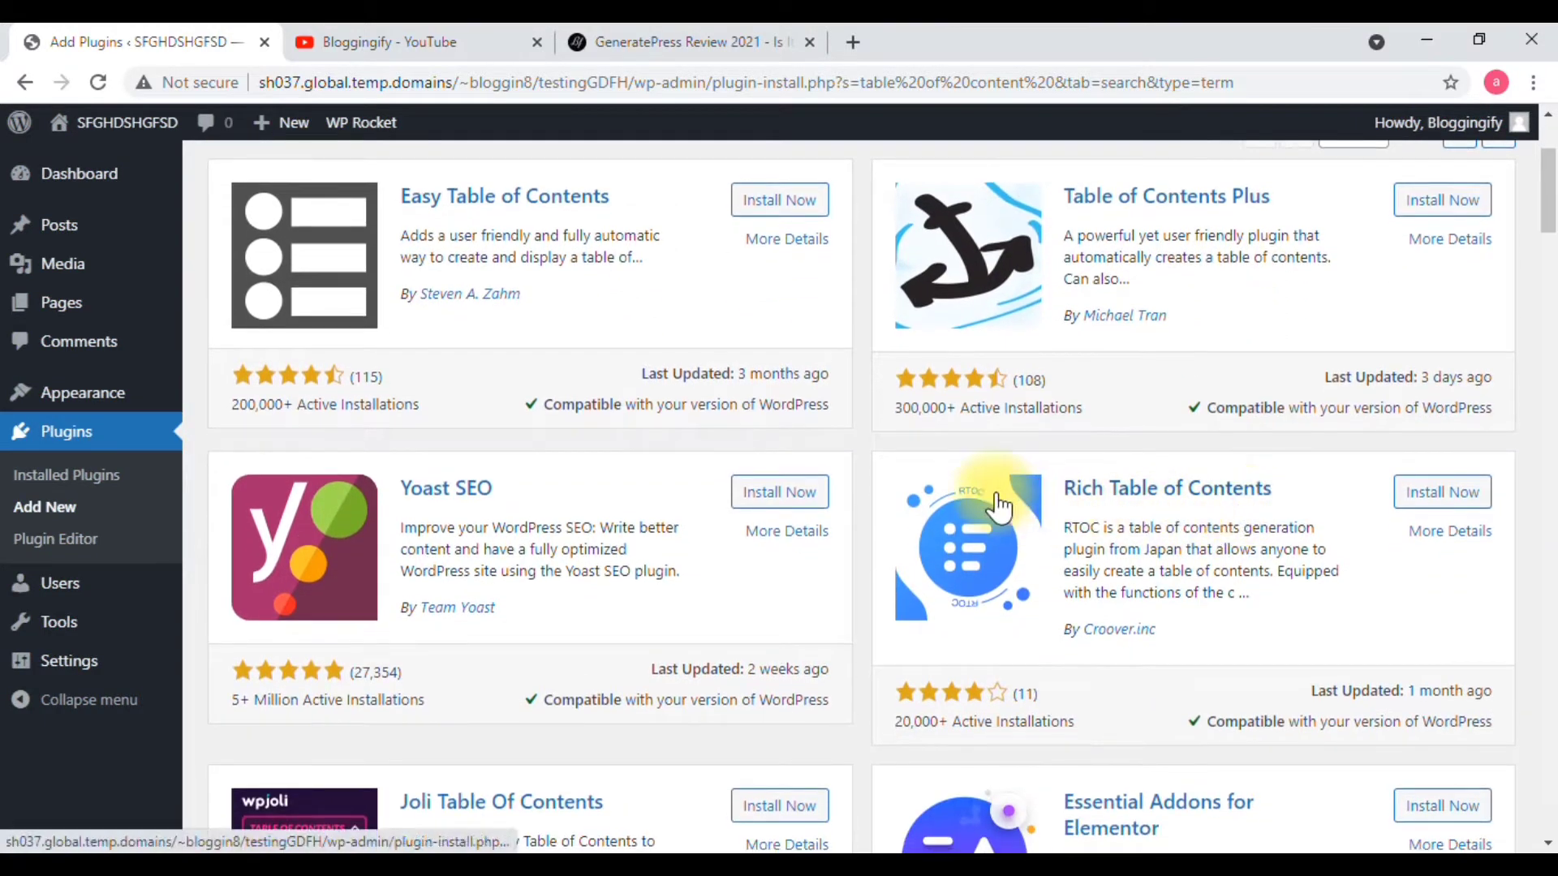
pyautogui.scroll(-2, 996, 511)
pyautogui.scroll(5, 1263, 513)
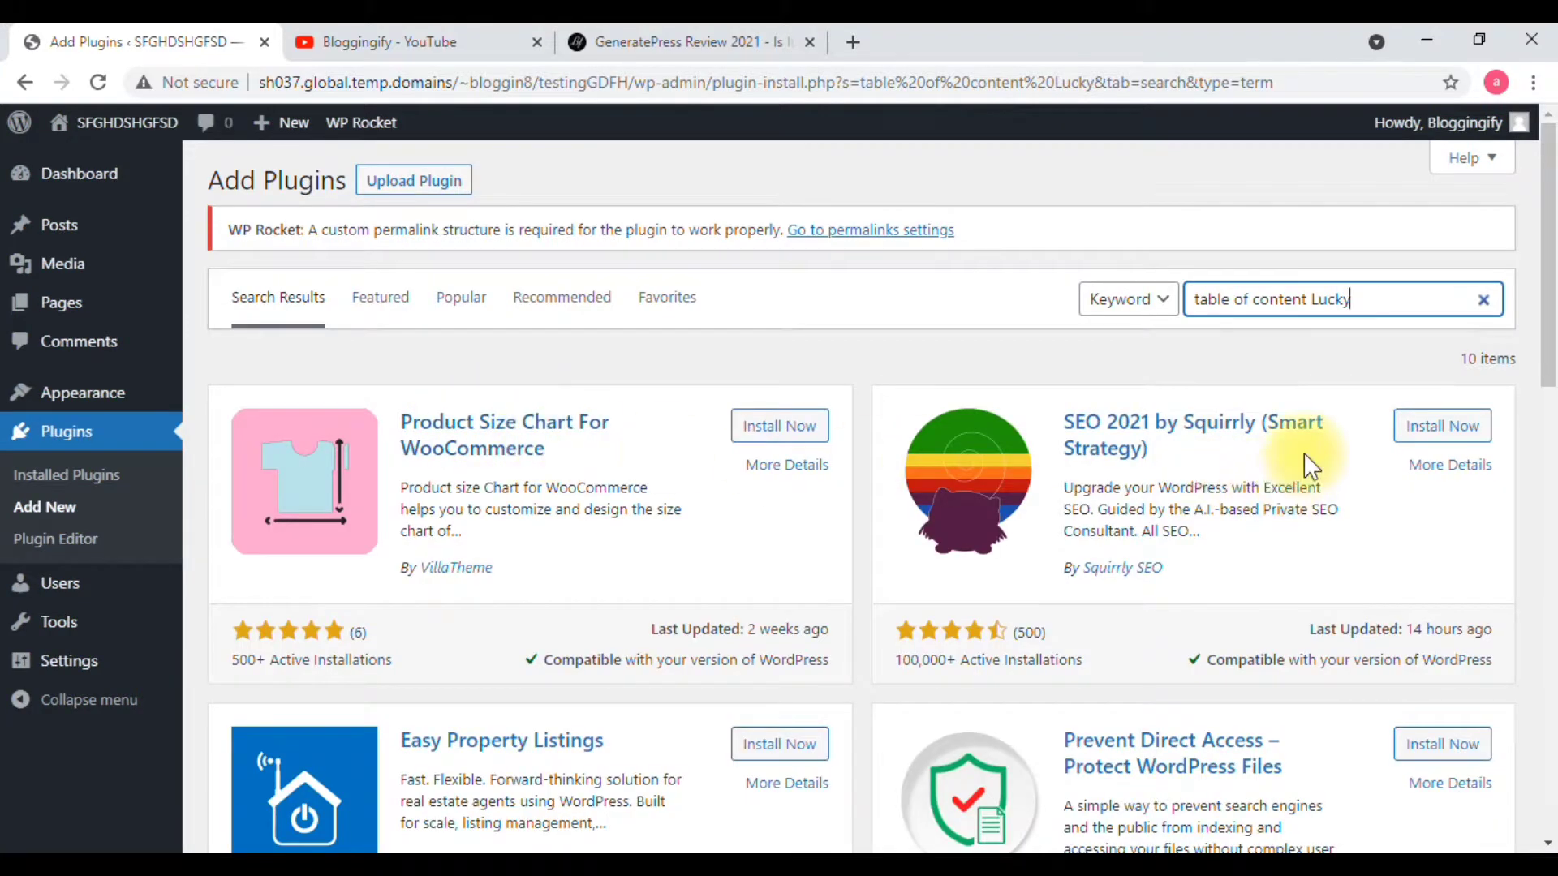
pyautogui.write('wp')
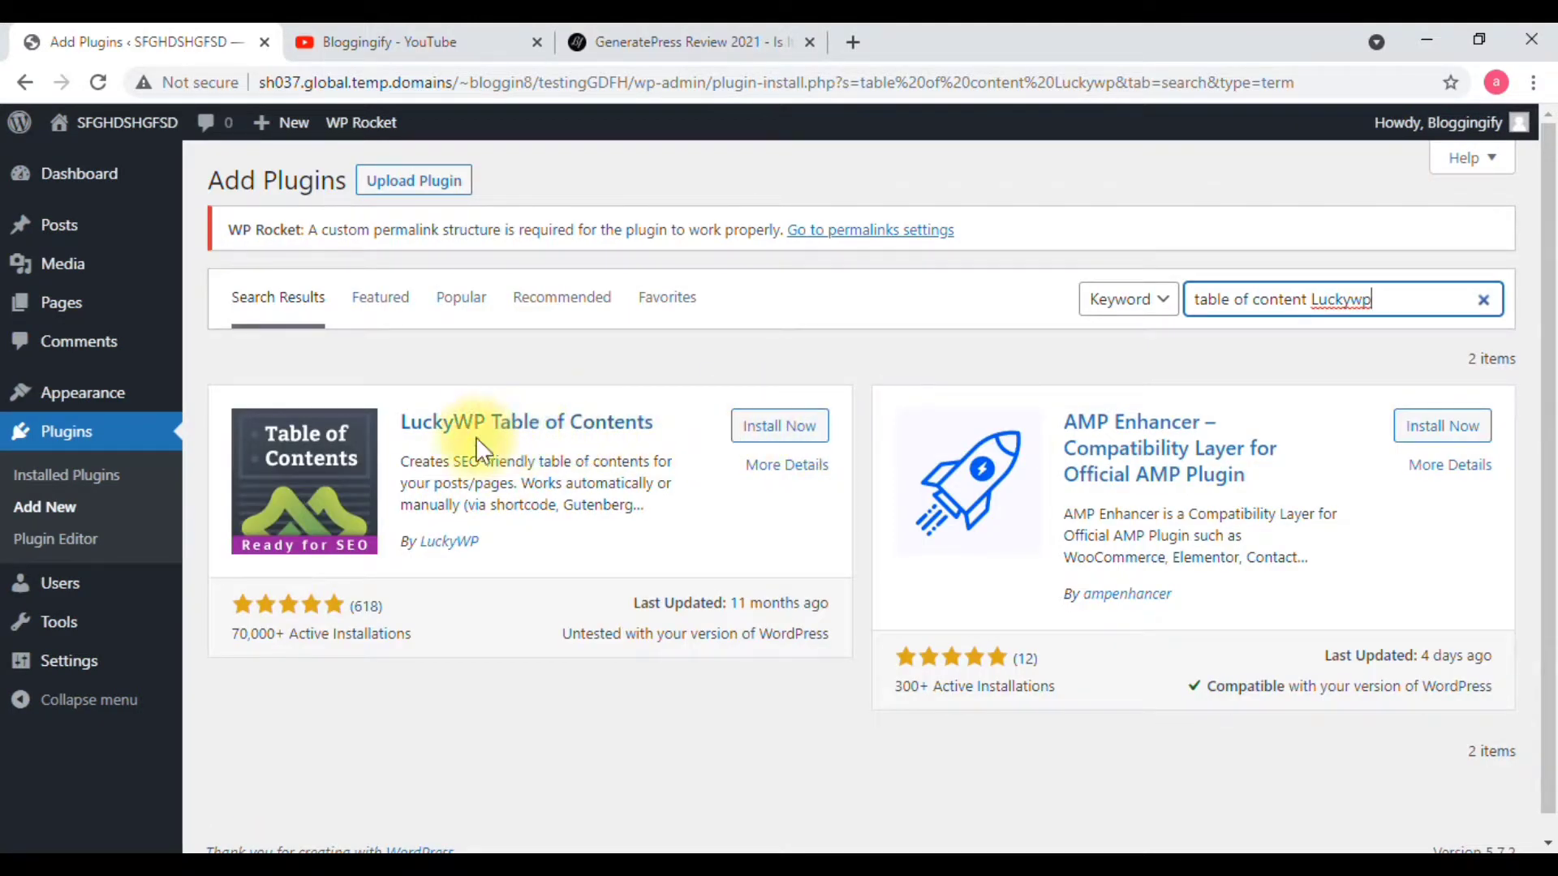
# Install and activate the LuckyWP Table of Contents plugin, and locate its entry among the installed plugins
pyautogui.click(787, 427)
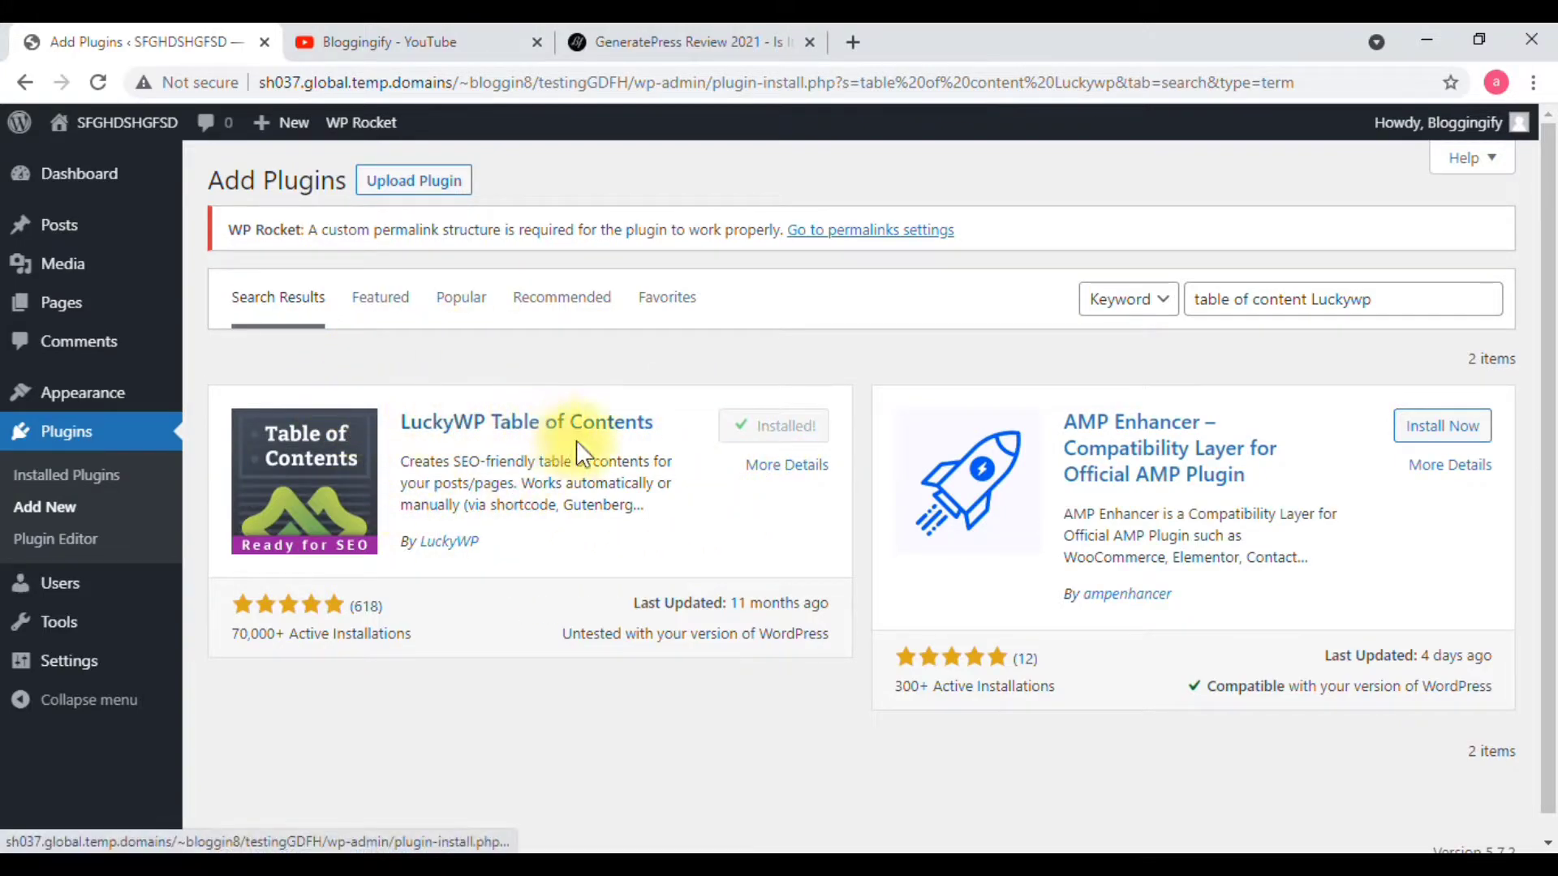
pyautogui.click(789, 427)
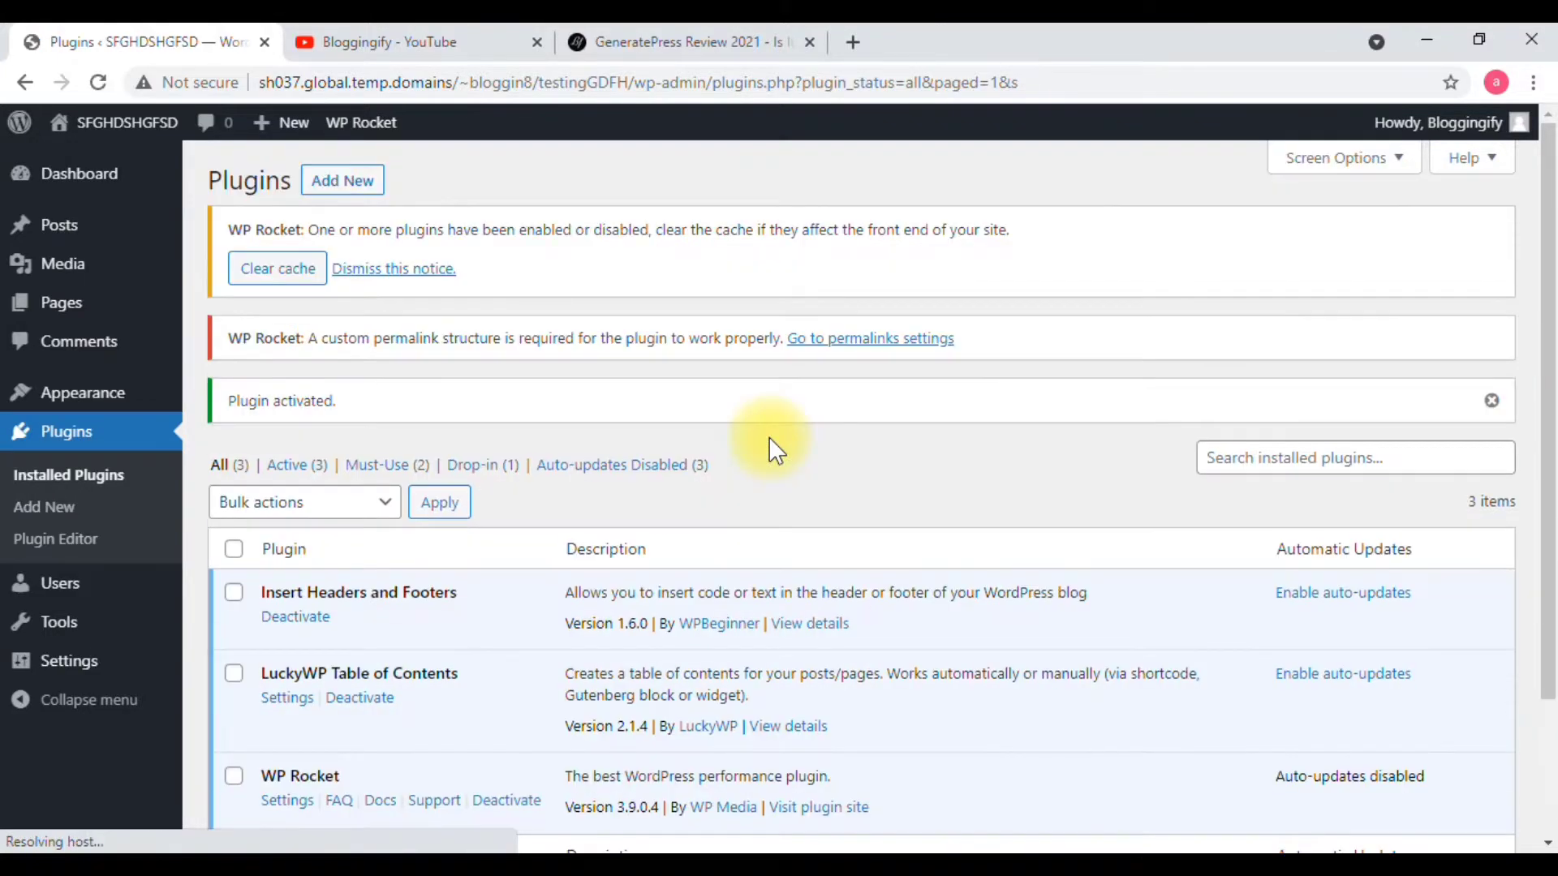
pyautogui.scroll(-2, 381, 471)
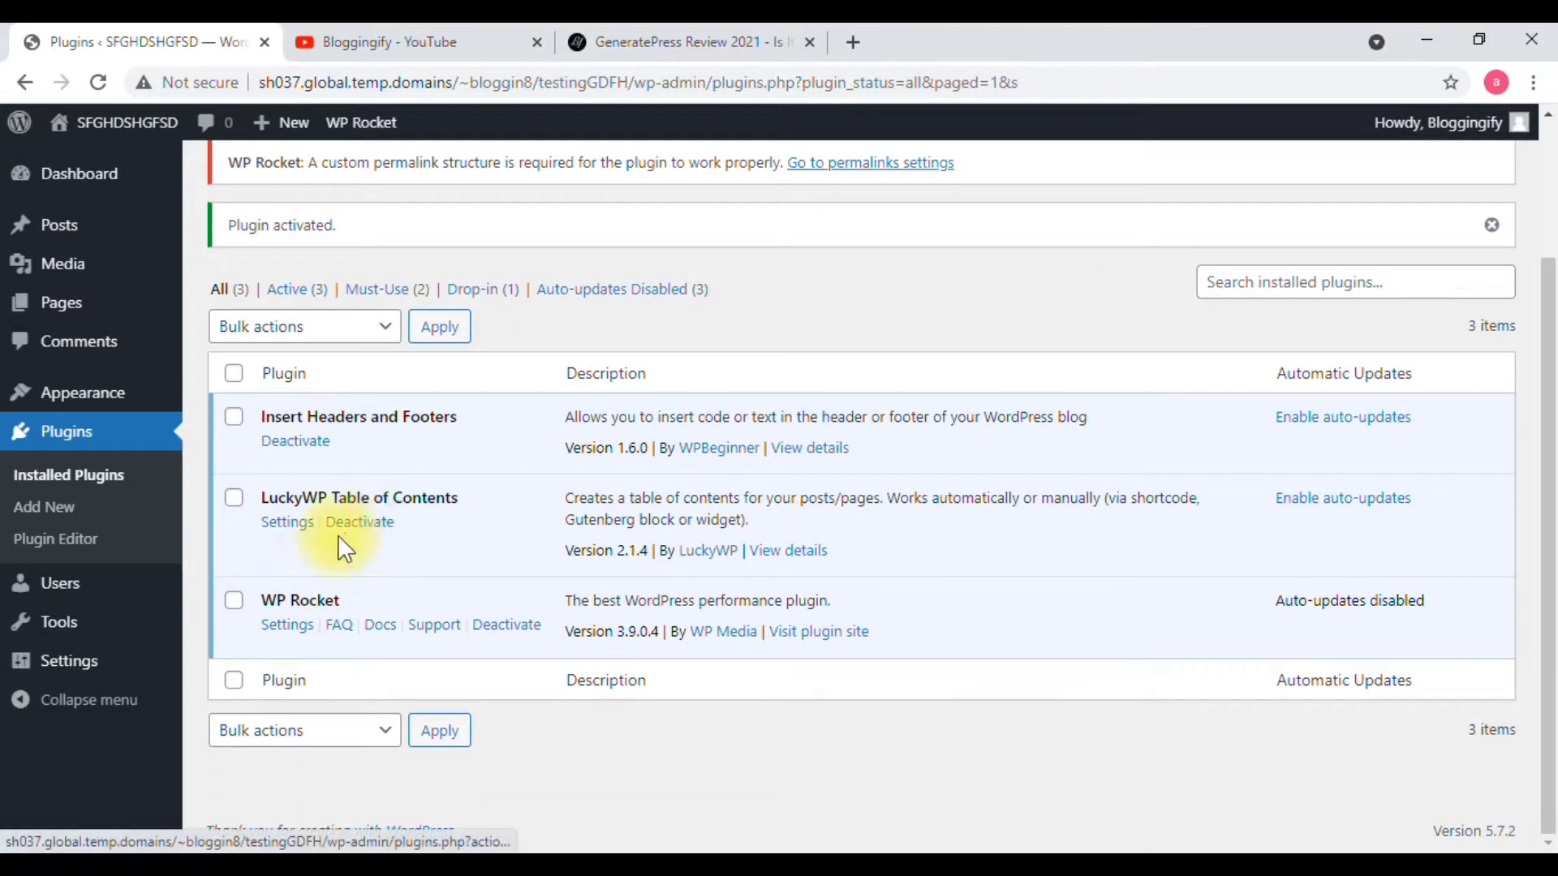
# Open the post "Call of Duty®: Mobile – Season 4: Spurned & Burned" for editing and dismiss the block editor's welcome guide
pyautogui.scroll(2, 309, 503)
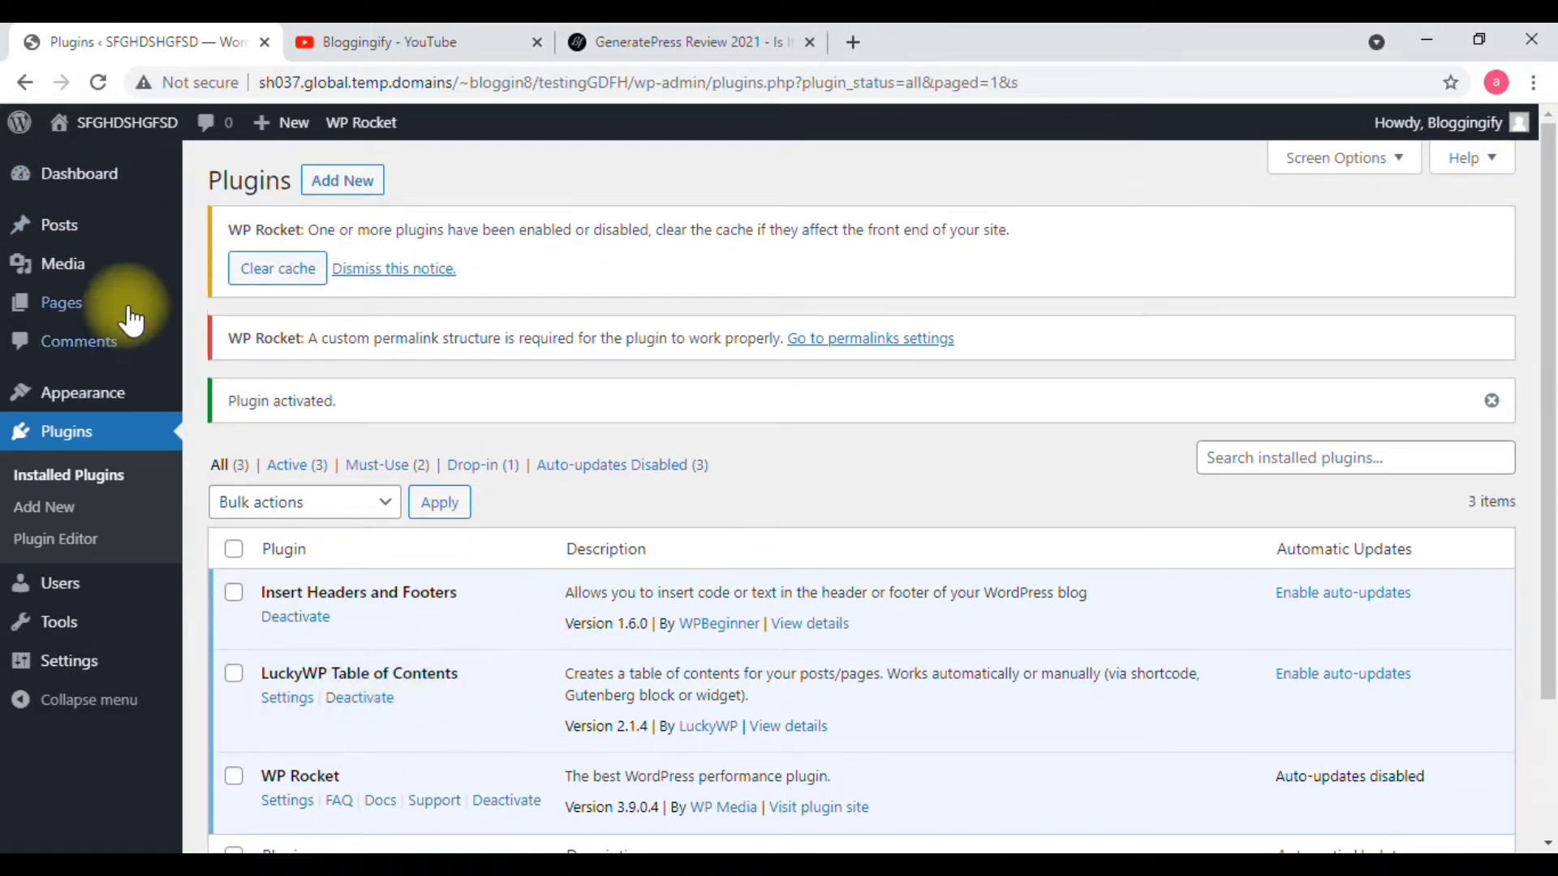
pyautogui.click(400, 275)
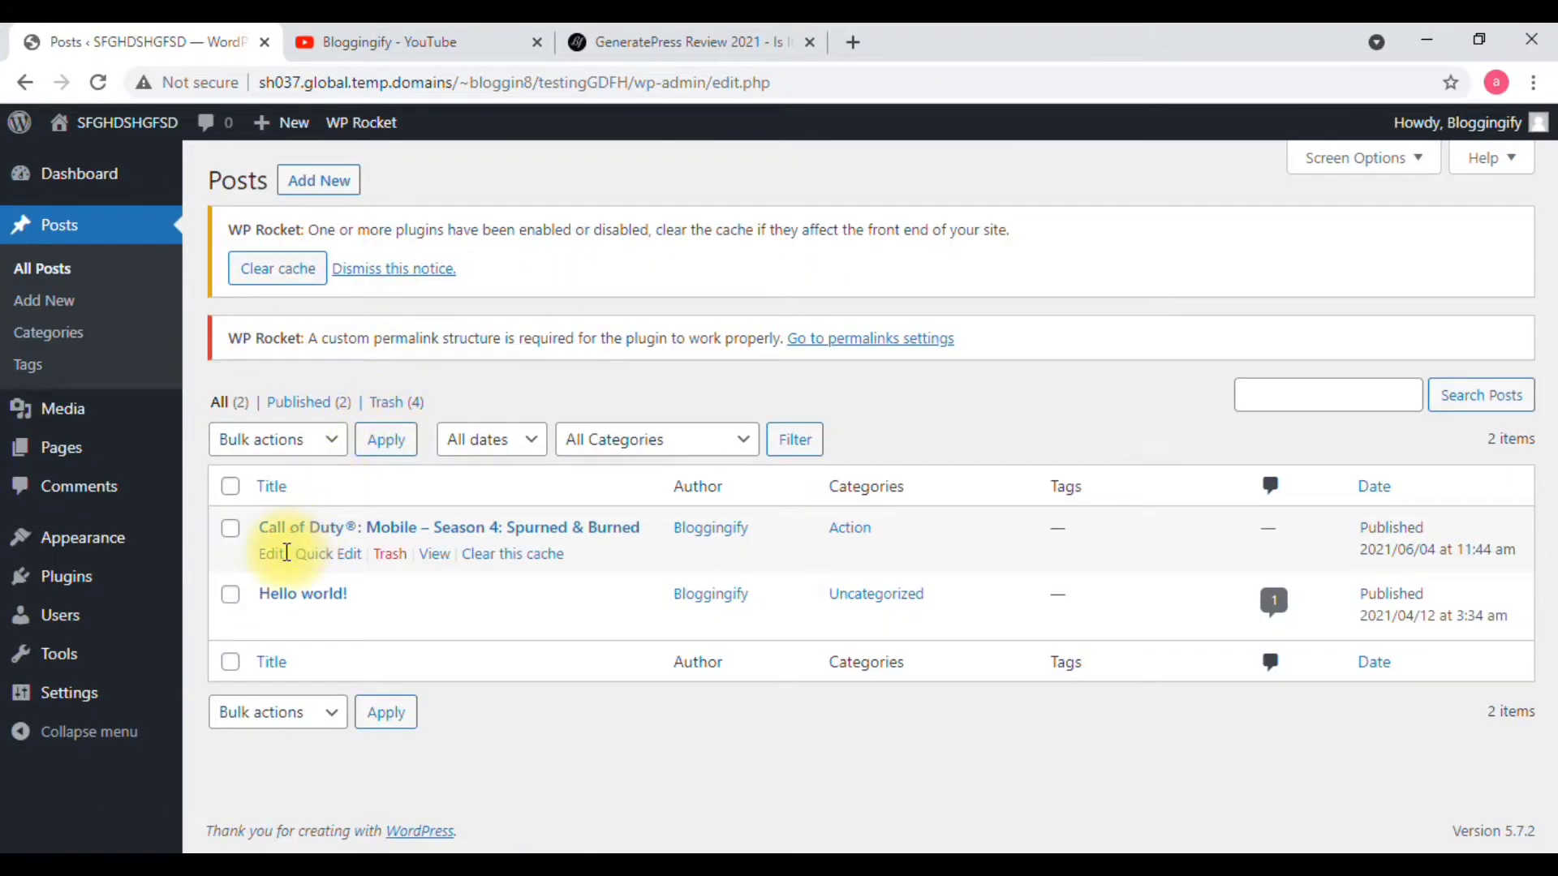
pyautogui.click(273, 553)
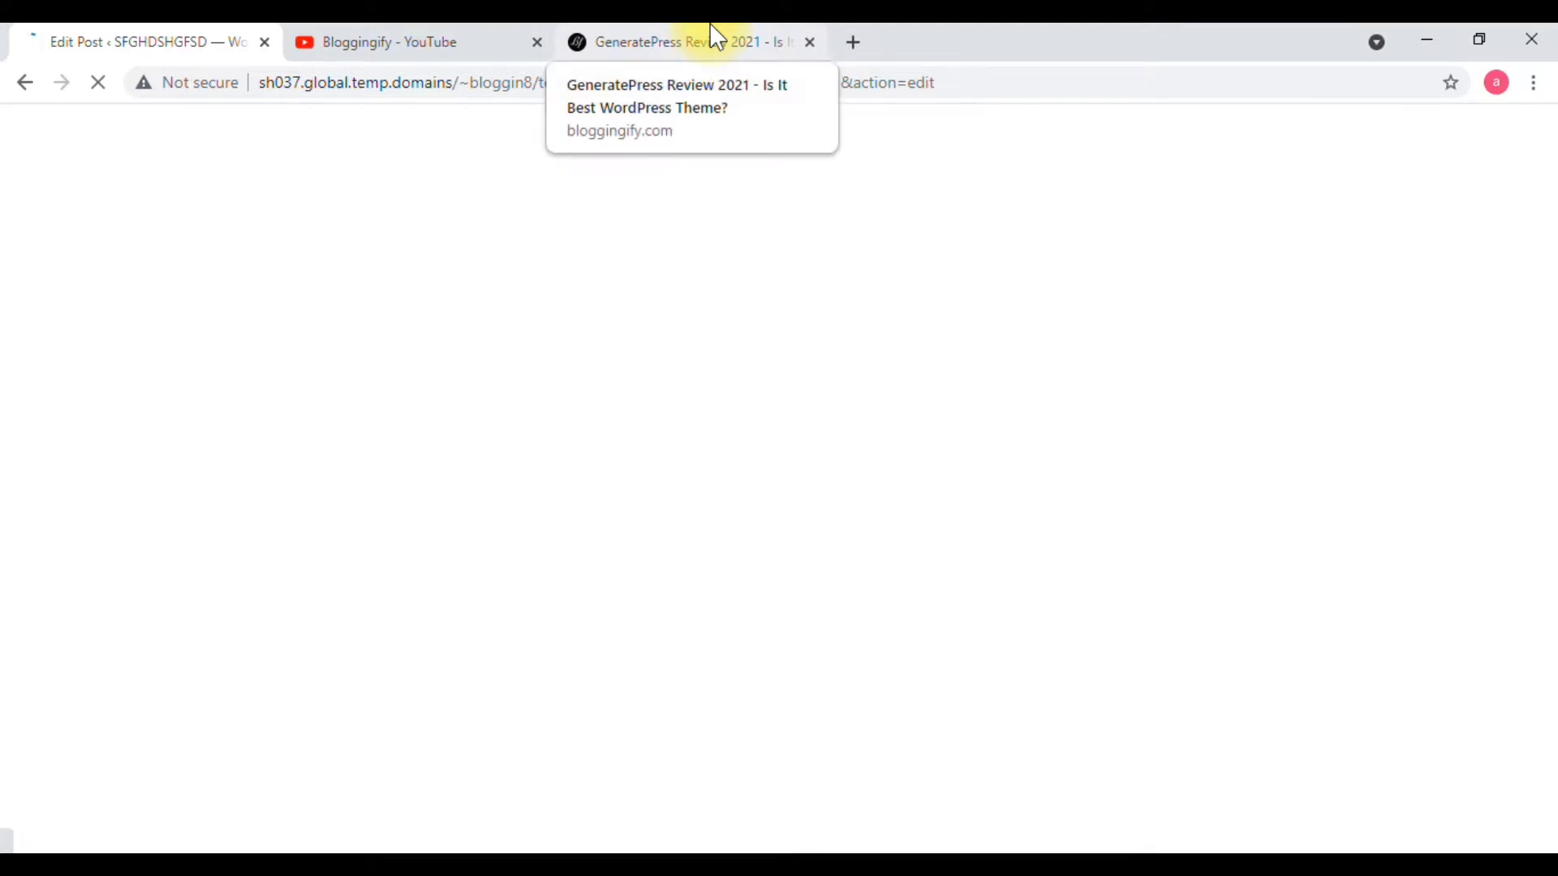
pyautogui.click(711, 26)
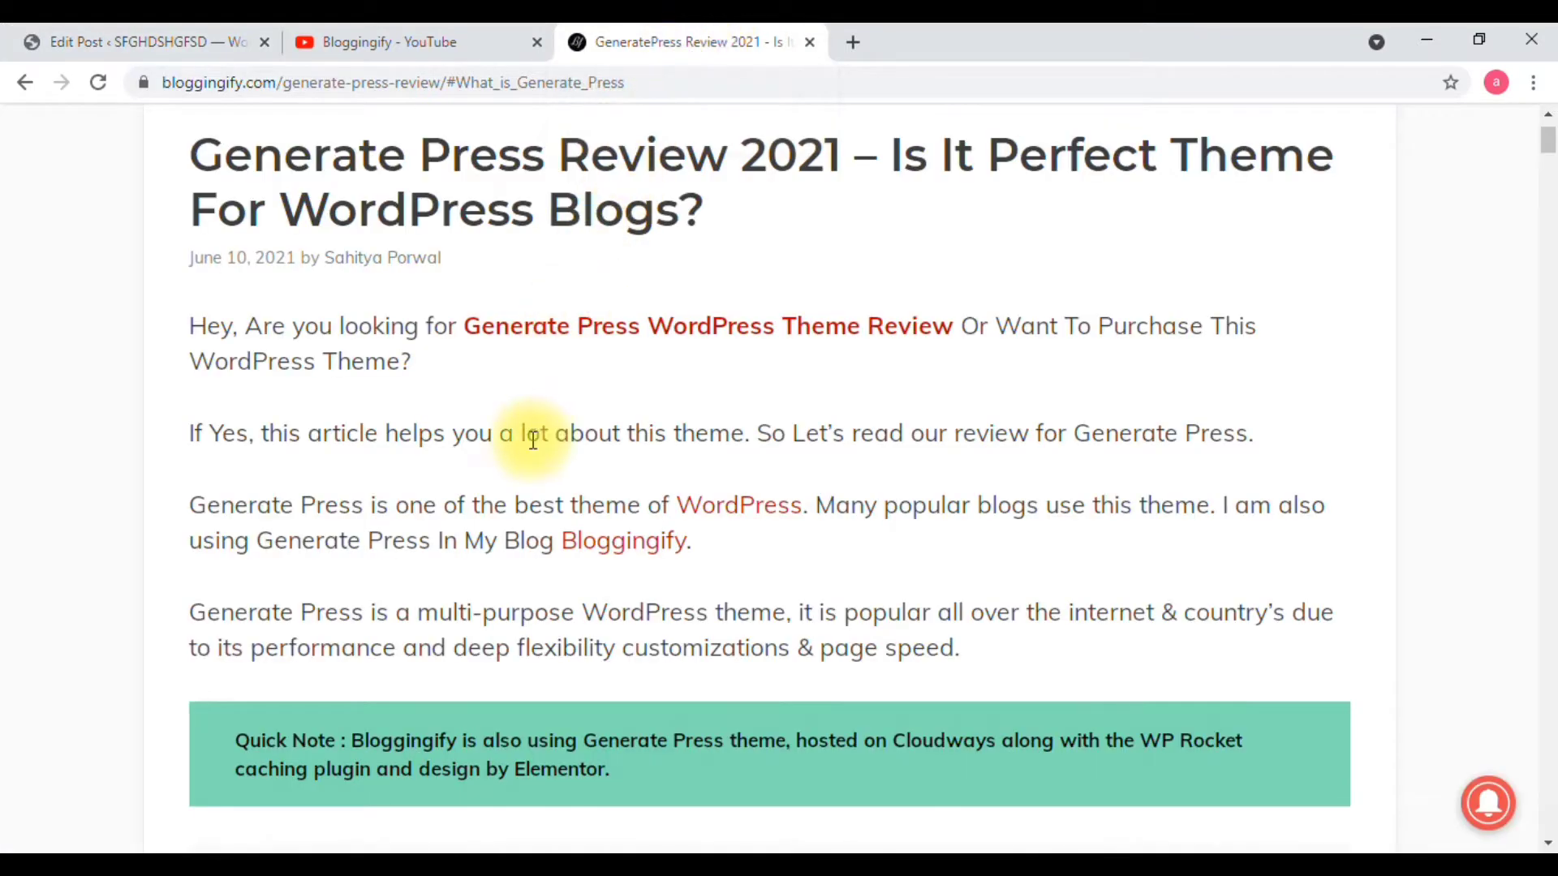
pyautogui.scroll(-4, 528, 438)
pyautogui.scroll(5, 533, 441)
pyautogui.click(215, 29)
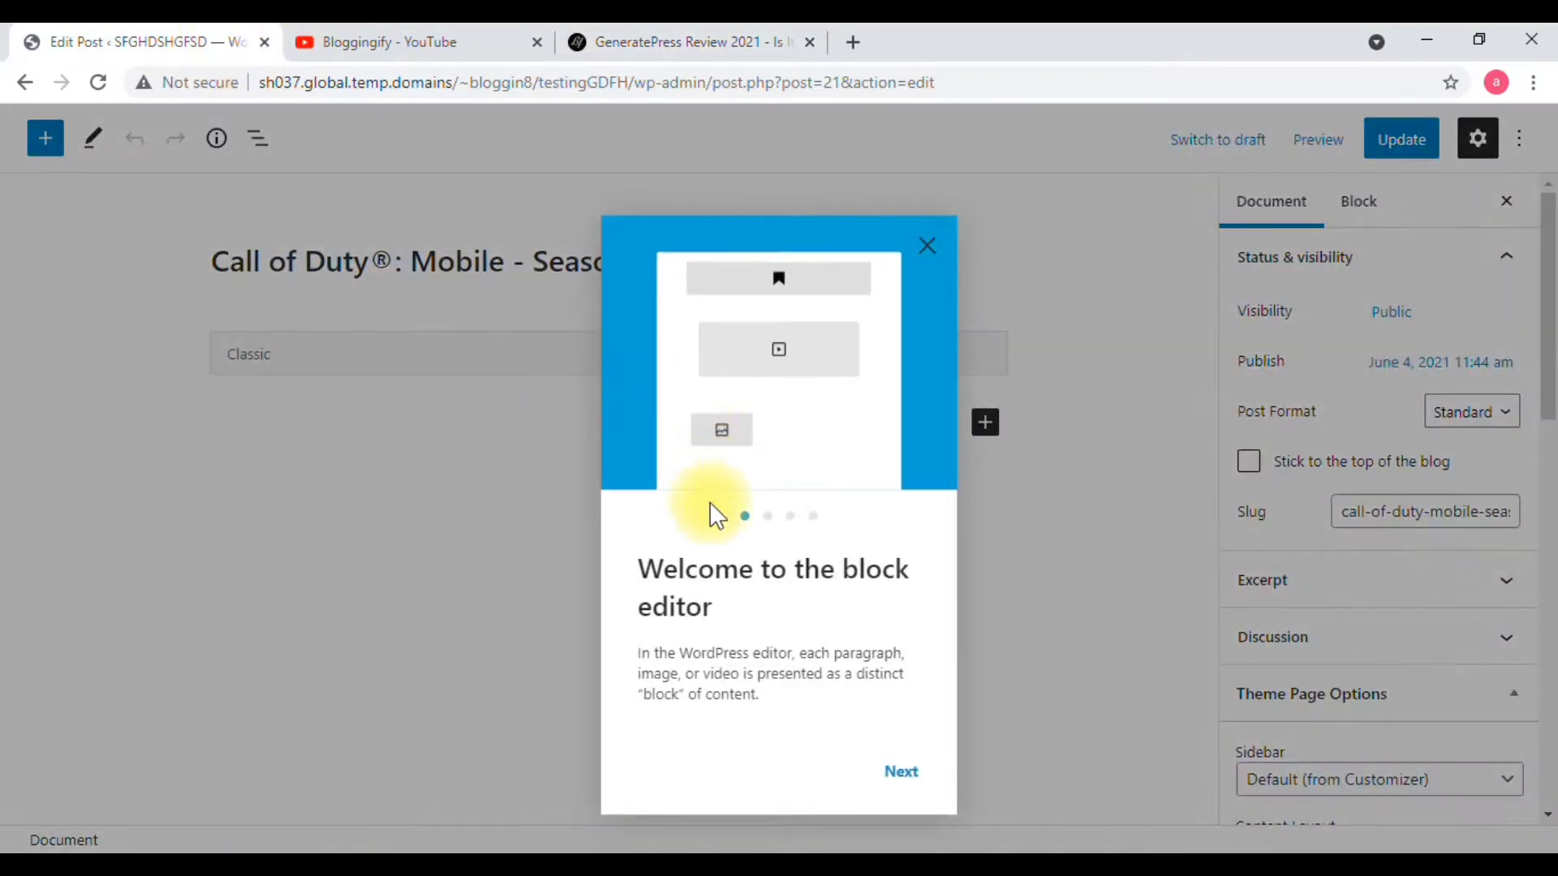
pyautogui.click(927, 209)
# Format the line "FREE TO PLAY ON MOBILE" in the post's classic block as Heading 1
pyautogui.click(613, 364)
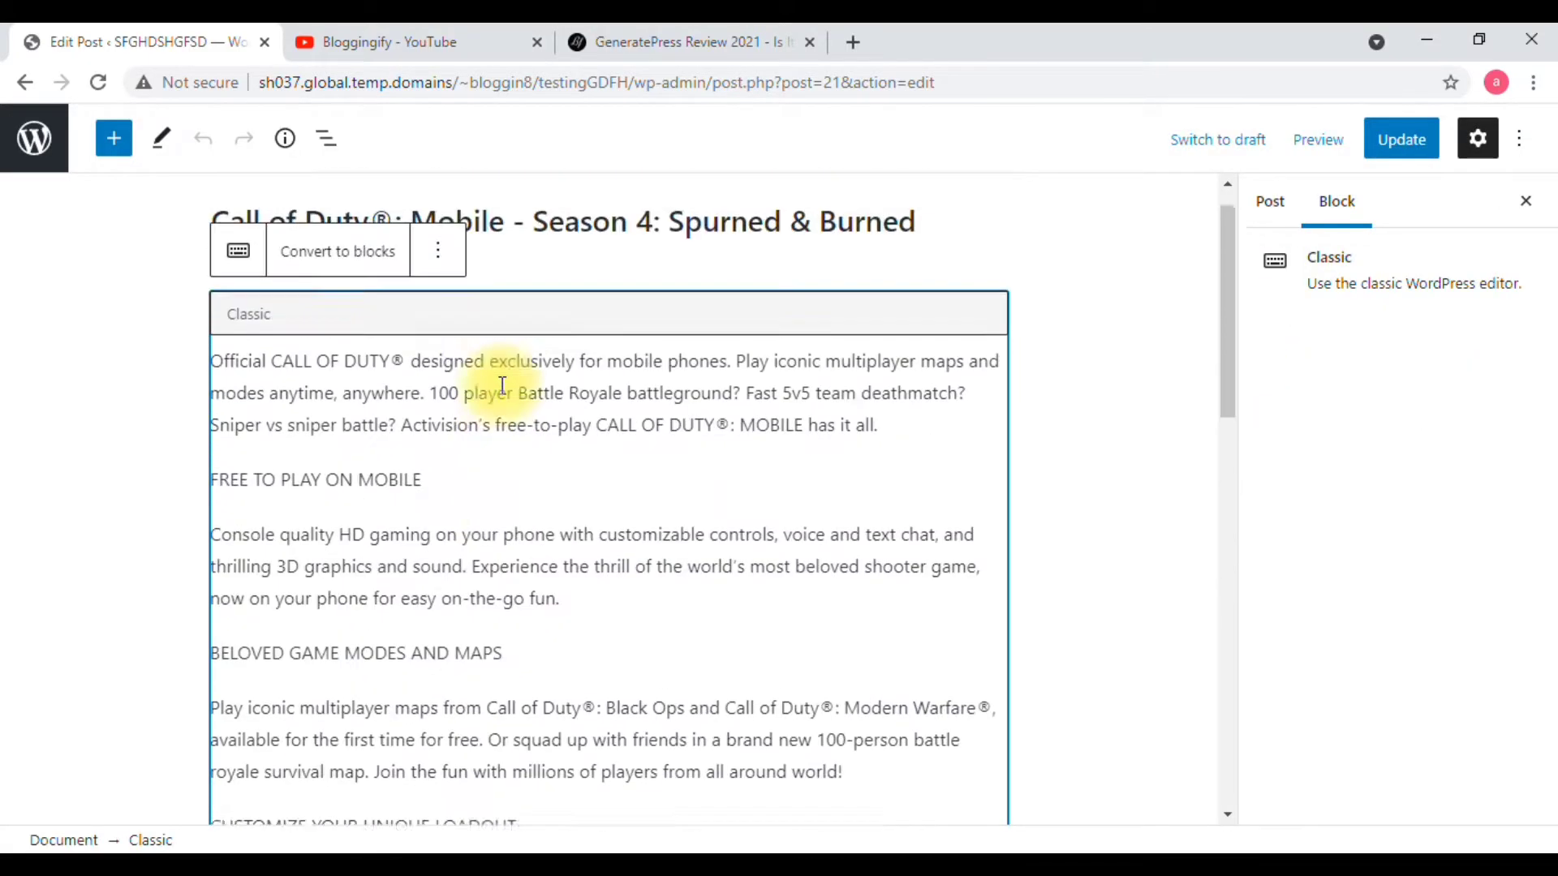
pyautogui.tripleClick(346, 523)
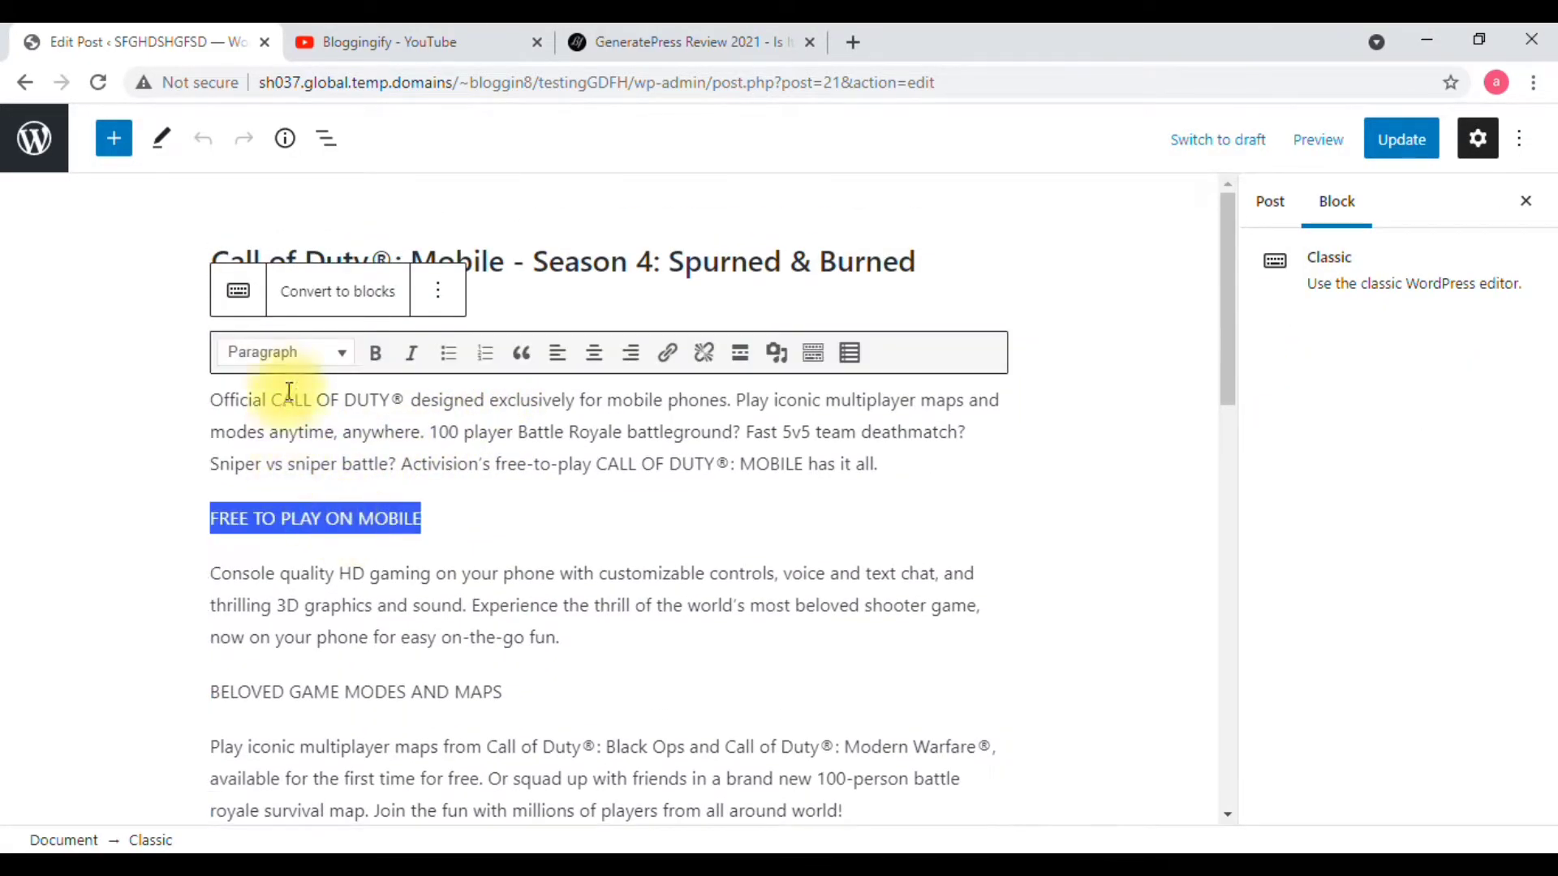
pyautogui.click(284, 352)
pyautogui.click(293, 442)
# Format the lines "BELOVED GAME MODES AND MAPS" and "CUSTOMIZE YOUR UNIQUE LOADOUT" as Heading 2
pyautogui.scroll(-3, 306, 519)
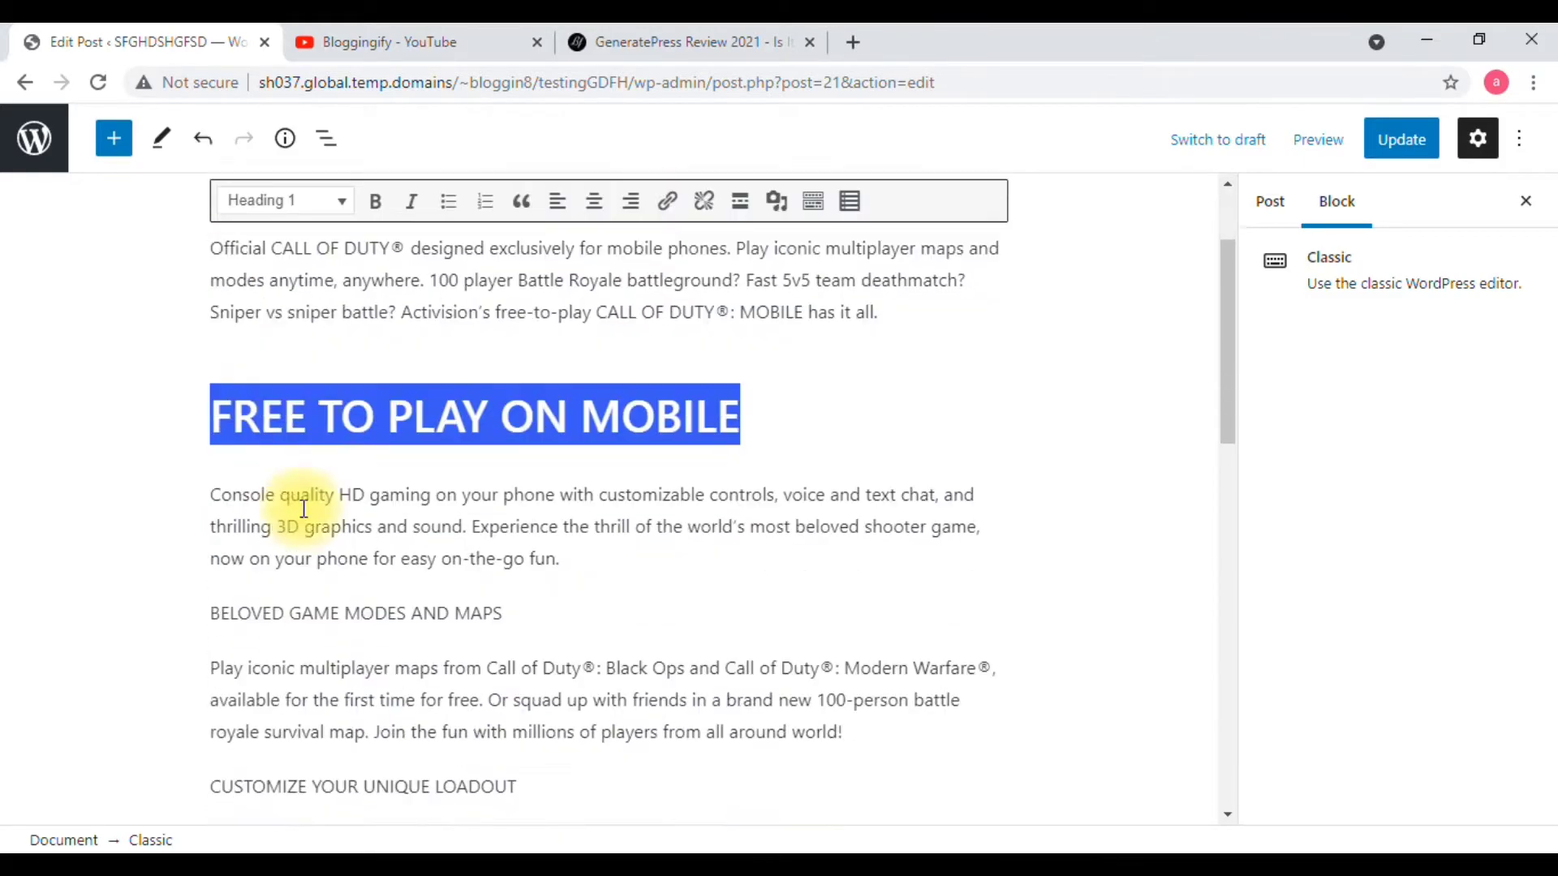
pyautogui.tripleClick(318, 537)
pyautogui.click(300, 208)
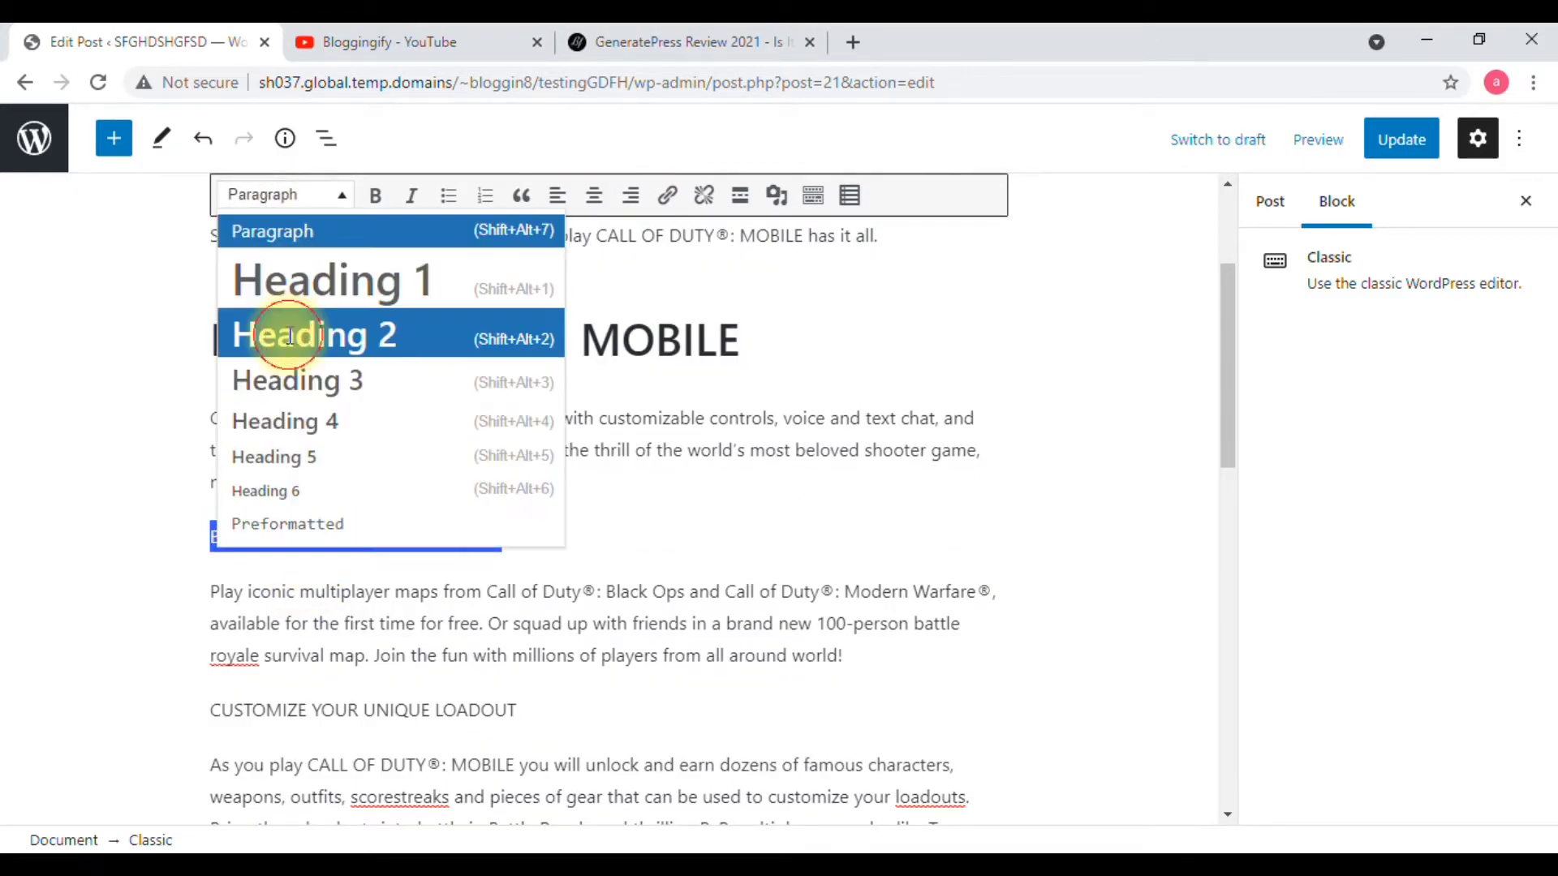
pyautogui.click(280, 334)
pyautogui.scroll(-3, 313, 487)
pyautogui.tripleClick(330, 408)
pyautogui.click(315, 196)
pyautogui.click(314, 334)
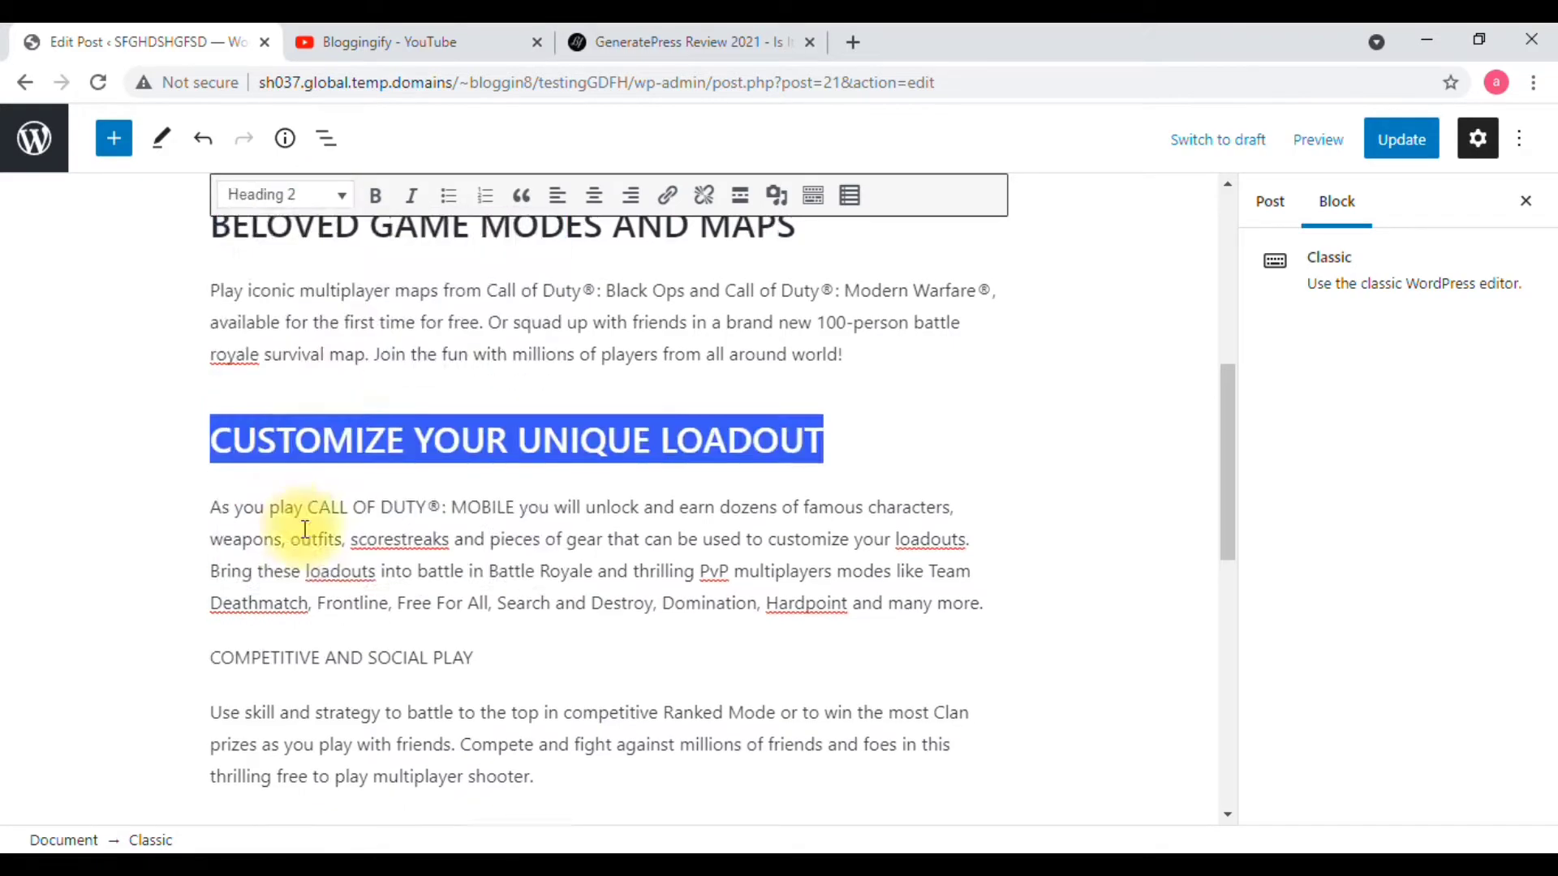
# Try to format the lines "COMPETITIVE AND SOCIAL PLAY" and "CHOICE AND COMPLEXITY" as Heading 2
pyautogui.scroll(-2, 307, 528)
pyautogui.tripleClick(306, 546)
pyautogui.click(306, 199)
pyautogui.click(313, 321)
pyautogui.scroll(-4, 313, 487)
pyautogui.tripleClick(308, 417)
pyautogui.click(279, 198)
pyautogui.click(290, 341)
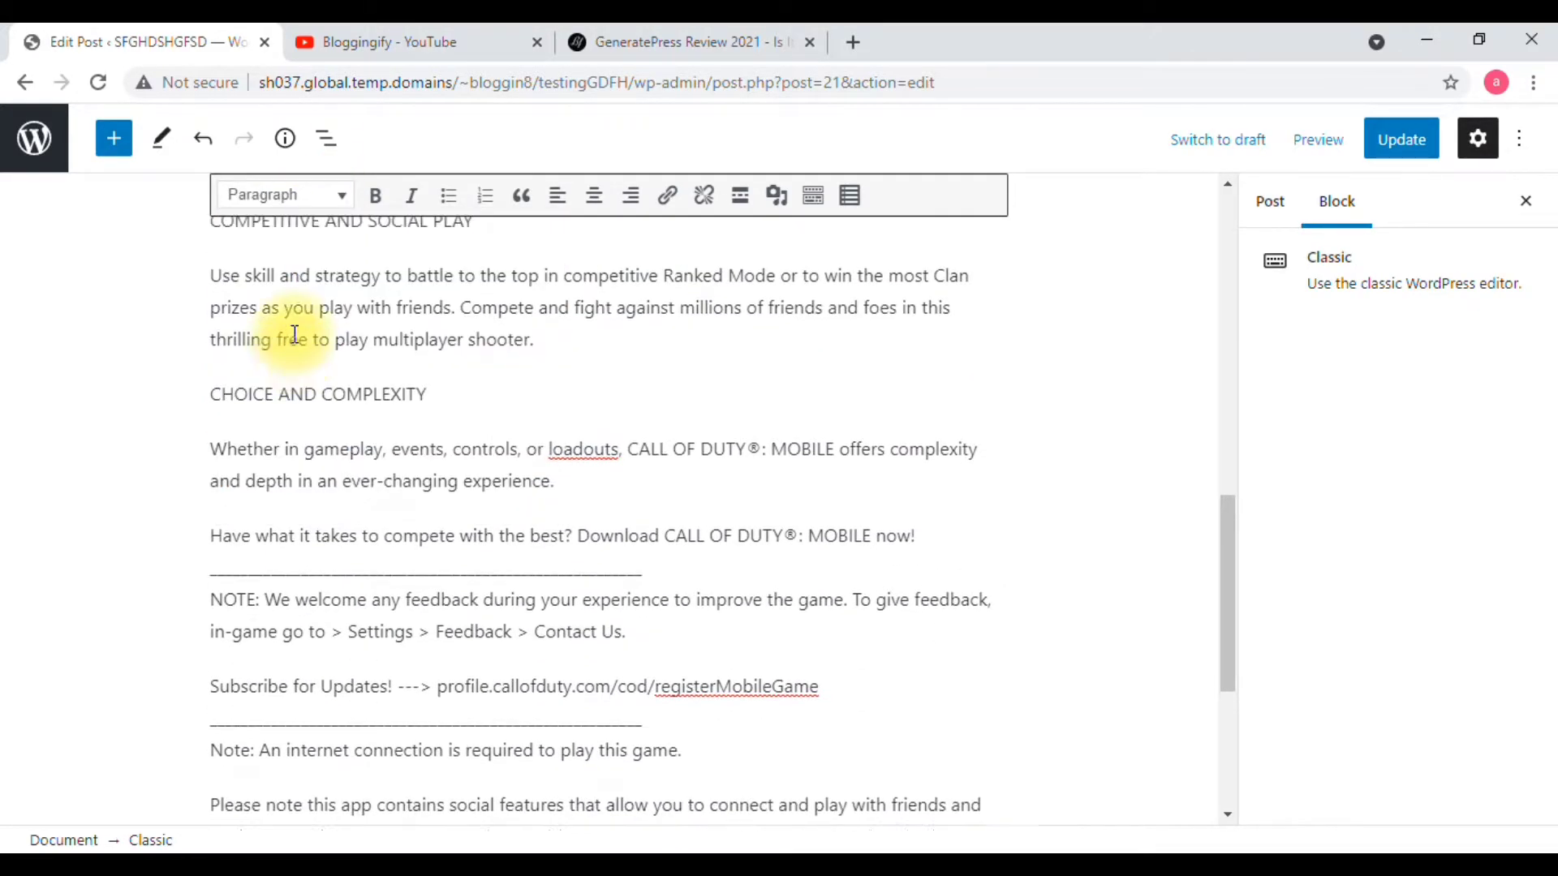
# Format the line "CHOICE AND COMPLEXITY" as Heading 2
pyautogui.tripleClick(335, 429)
pyautogui.click(285, 198)
pyautogui.click(292, 297)
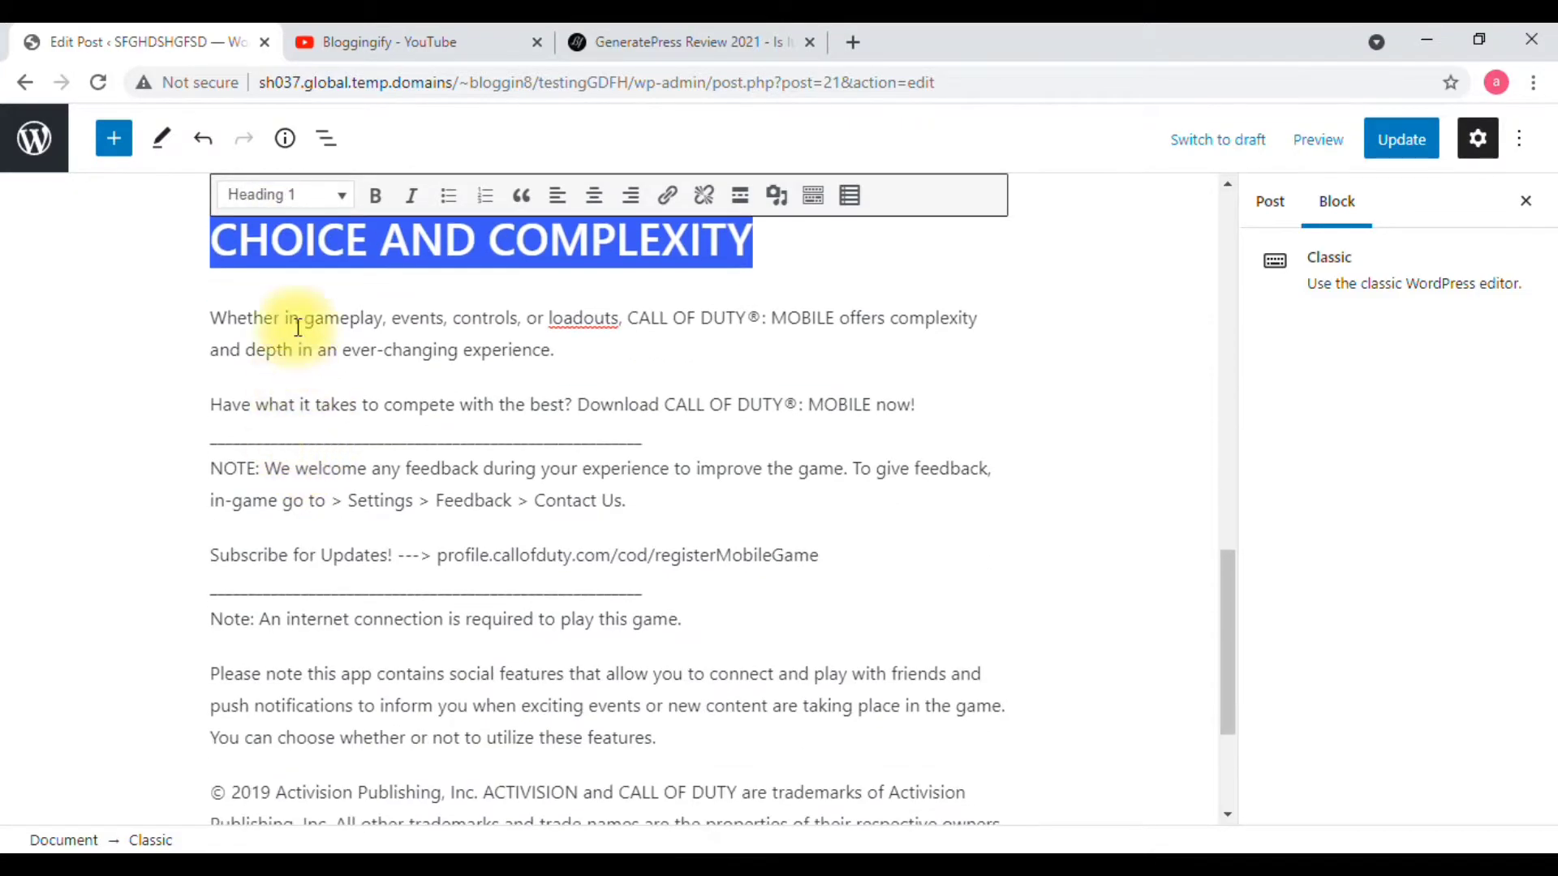
pyautogui.click(314, 198)
pyautogui.click(313, 334)
# Check the headings throughout the post and update the published post
pyautogui.scroll(10, 647, 515)
pyautogui.scroll(4, 503, 414)
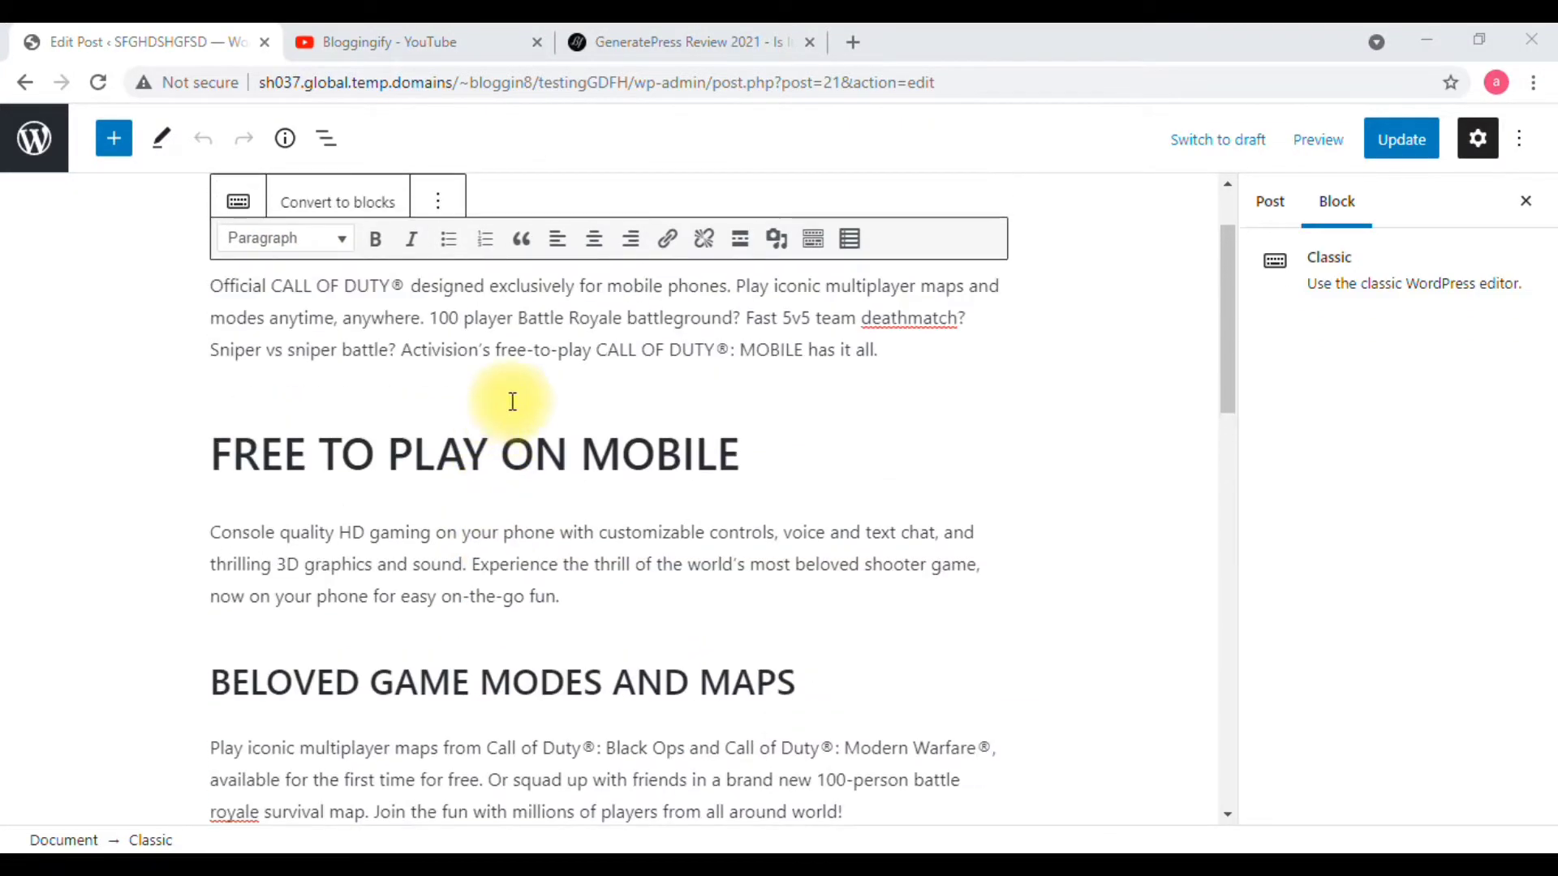
pyautogui.scroll(2, 496, 391)
pyautogui.scroll(-15, 462, 526)
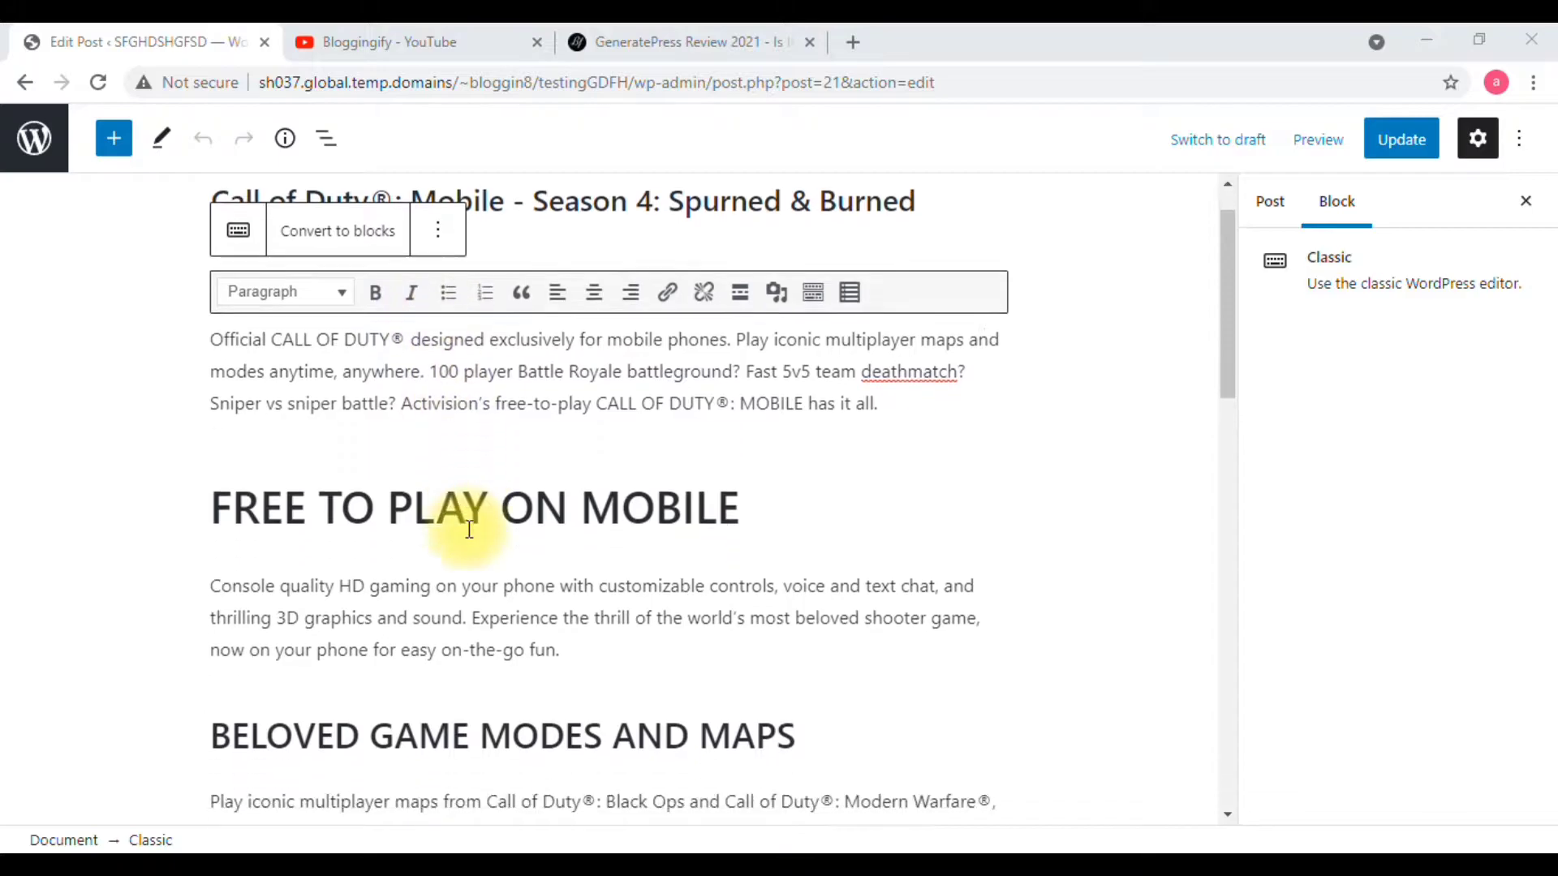
pyautogui.scroll(-3, 465, 528)
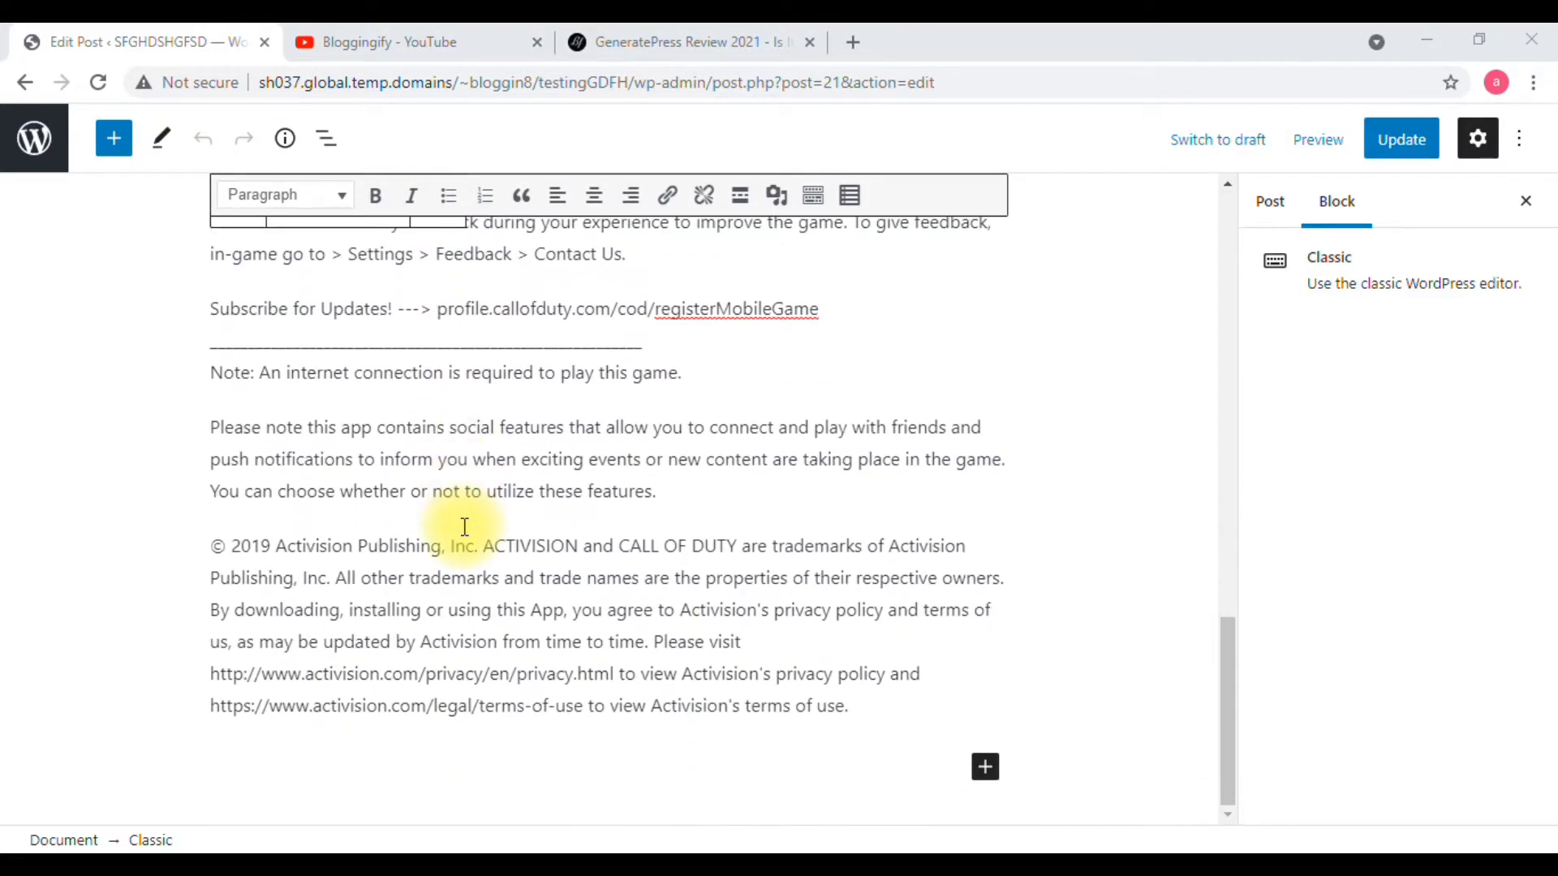
pyautogui.scroll(5, 464, 528)
pyautogui.click(1416, 136)
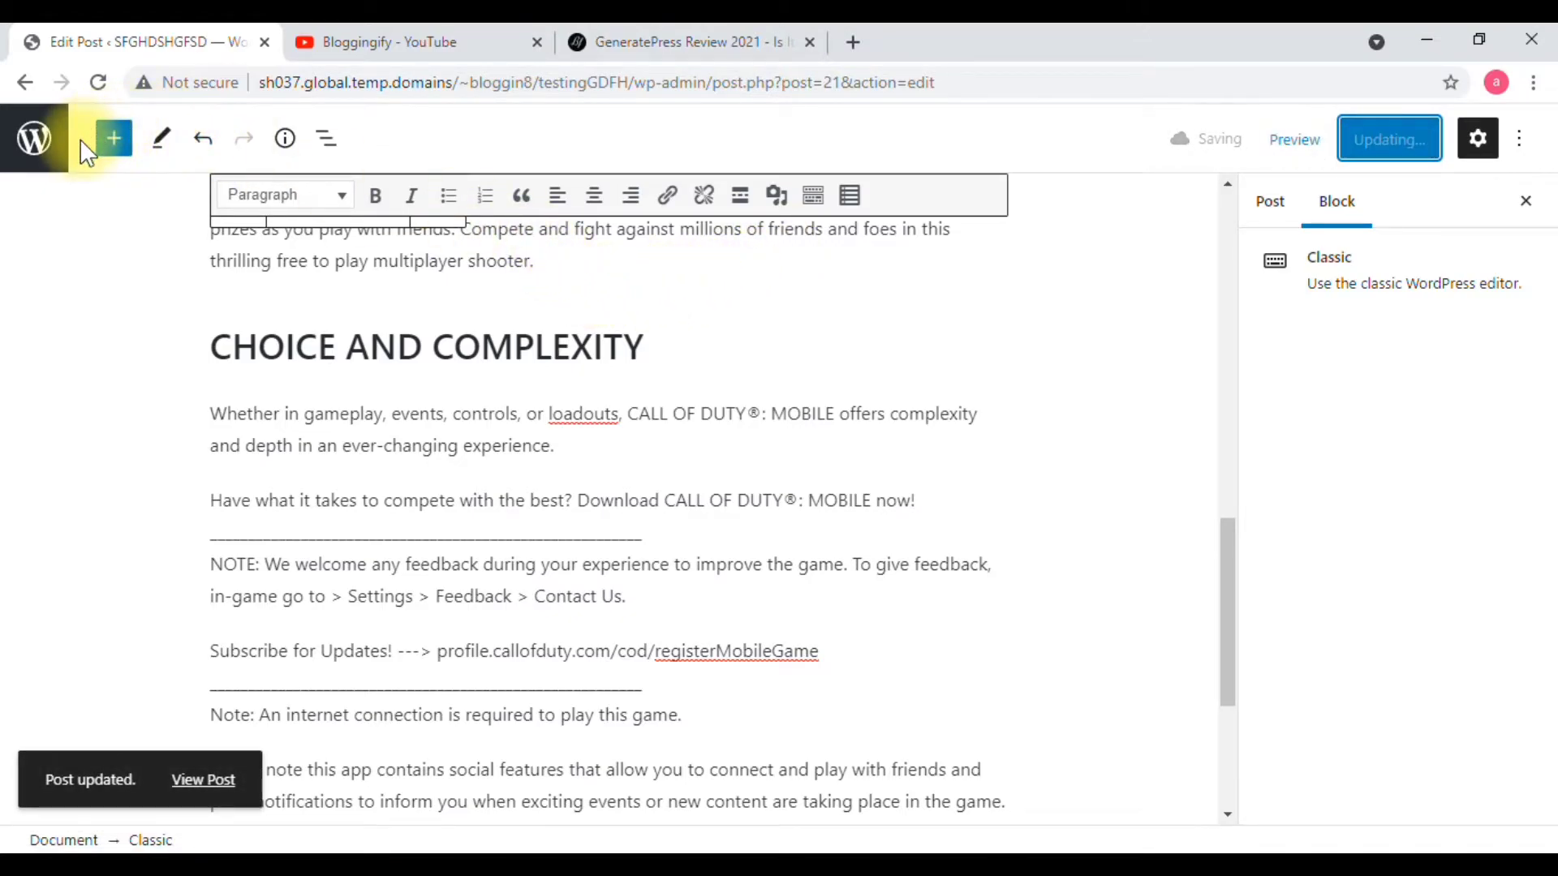
# Leave the post editor and open the Table of Contents plugin settings
pyautogui.click(39, 130)
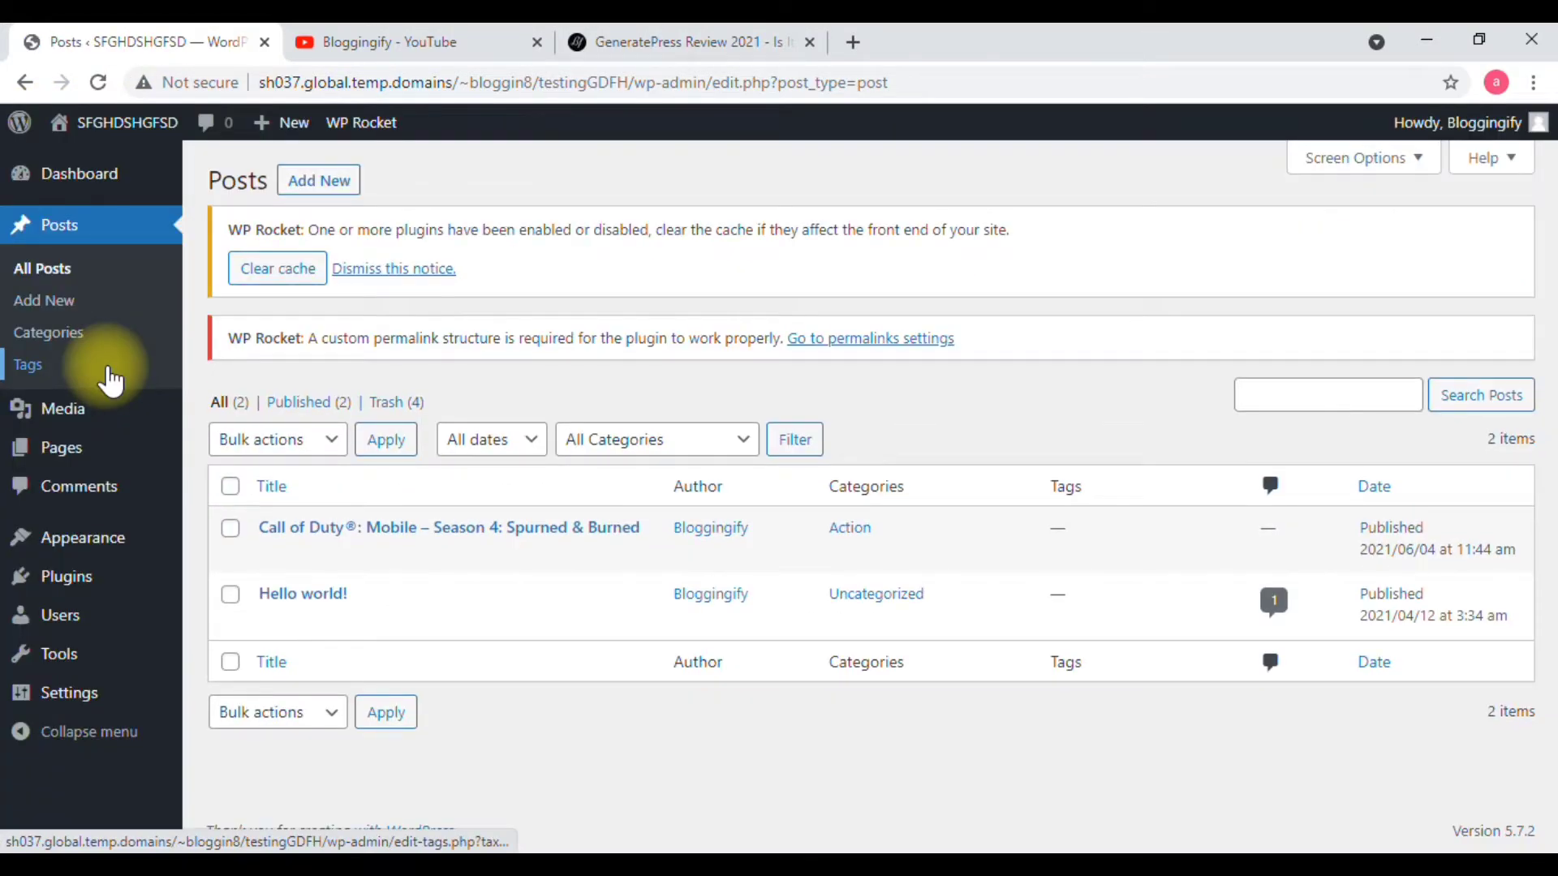
pyautogui.moveTo(165, 584)
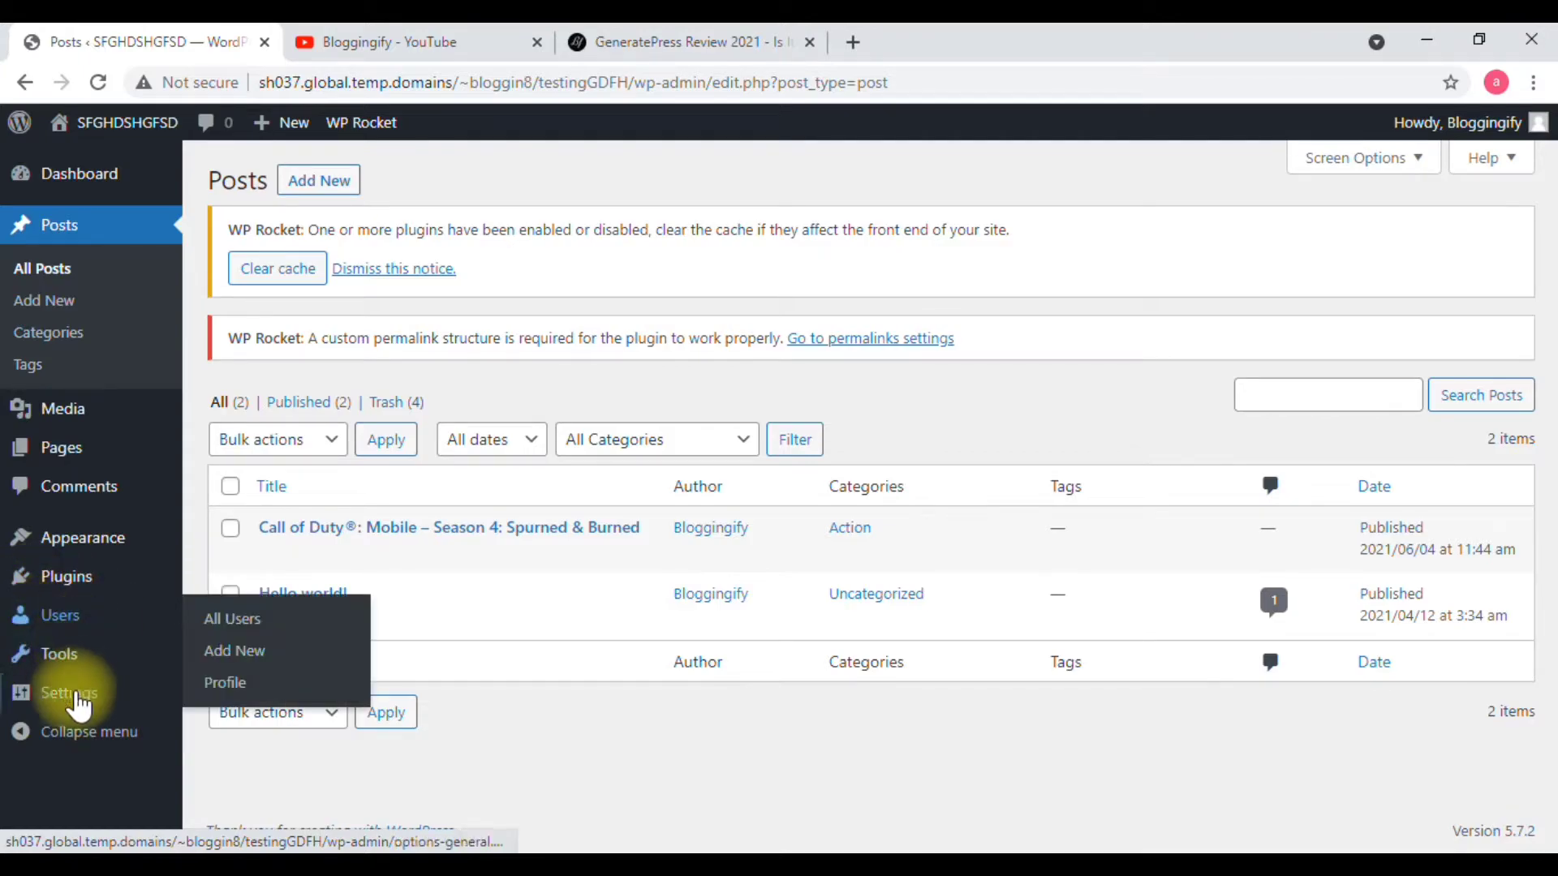
pyautogui.moveTo(72, 714)
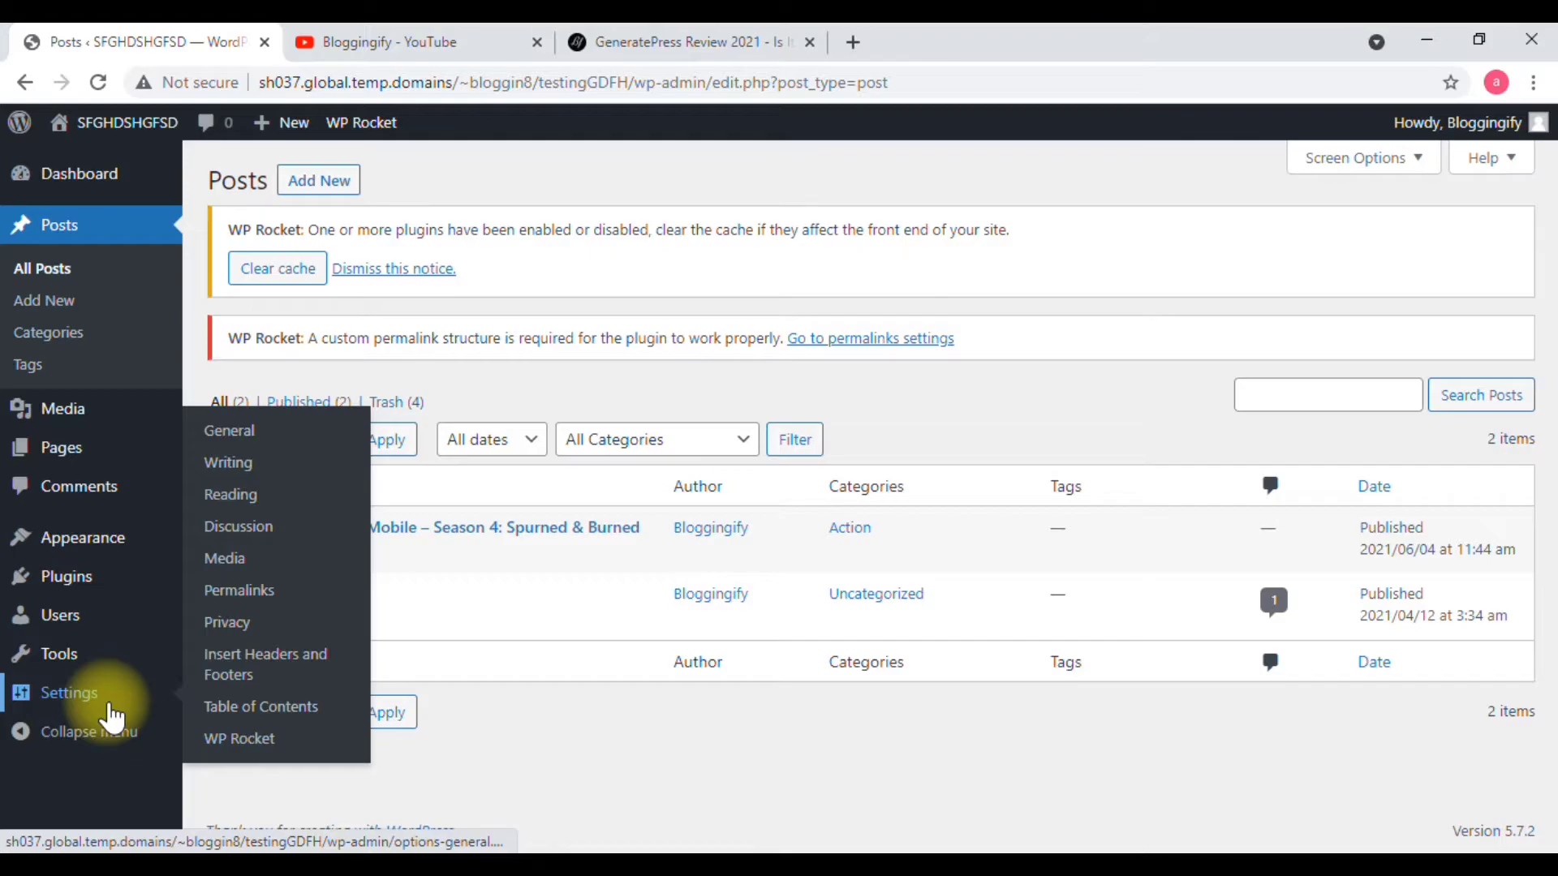
pyautogui.click(227, 716)
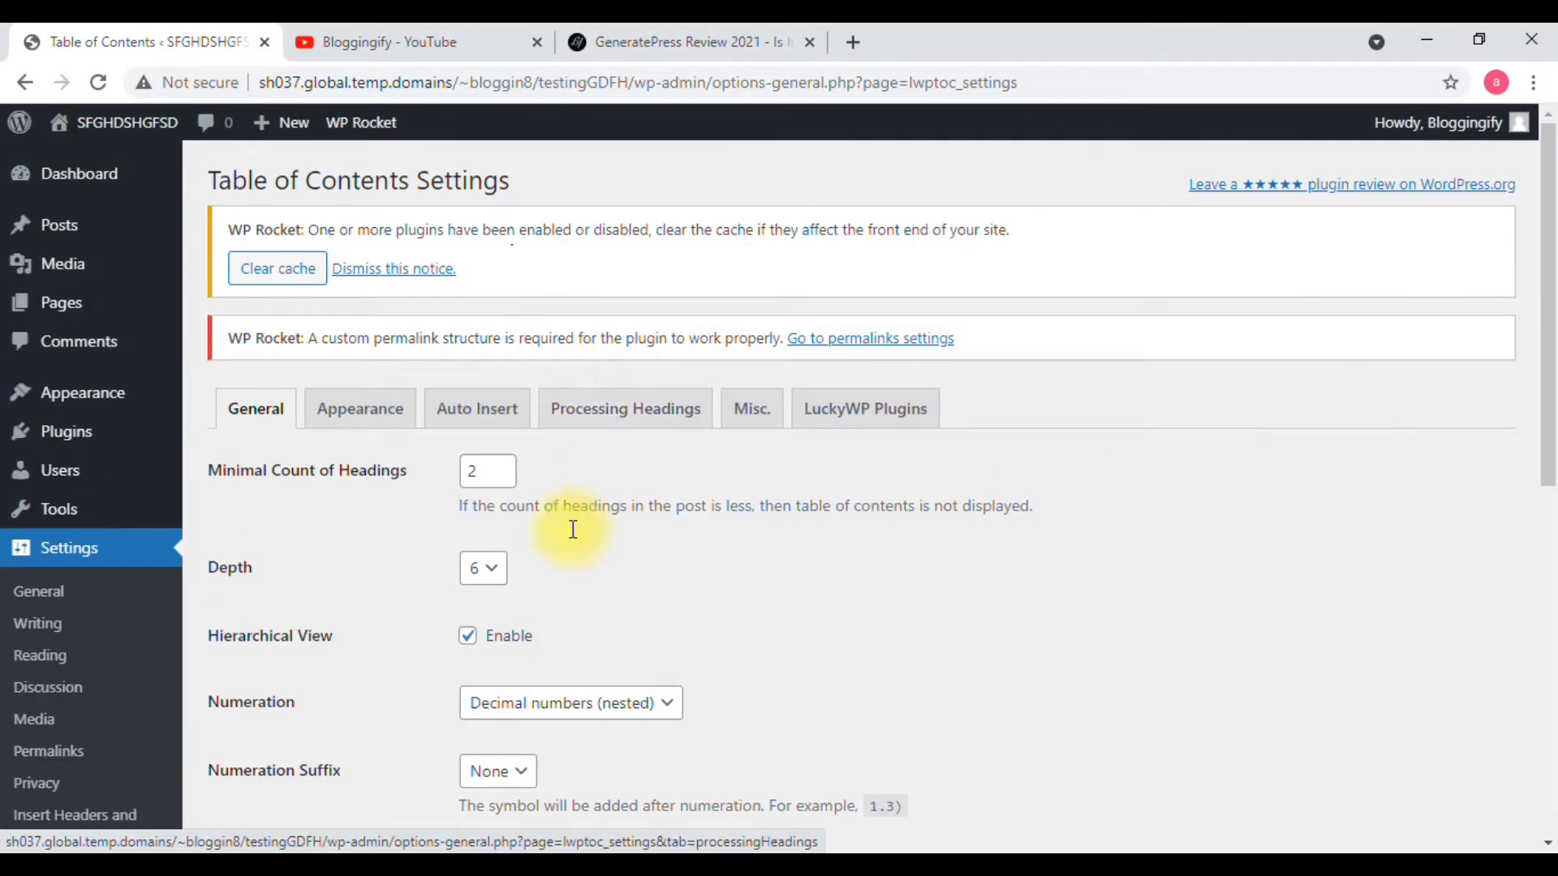
# Examine the minimal heading count, depth and numeration options in the general table of contents settings
pyautogui.scroll(-3, 344, 549)
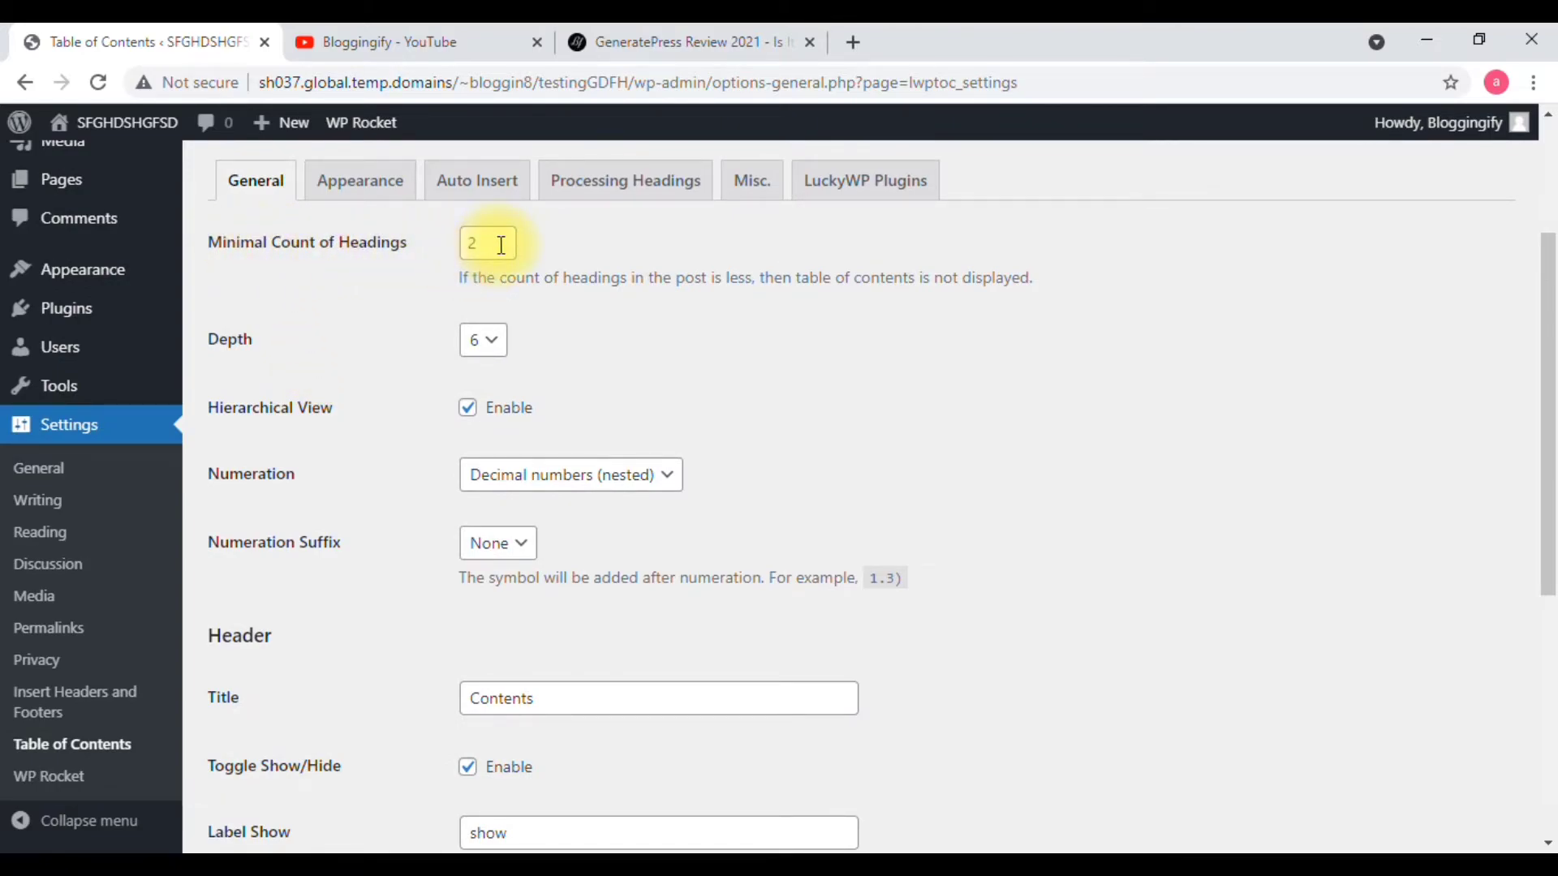
pyautogui.click(484, 351)
pyautogui.click(586, 360)
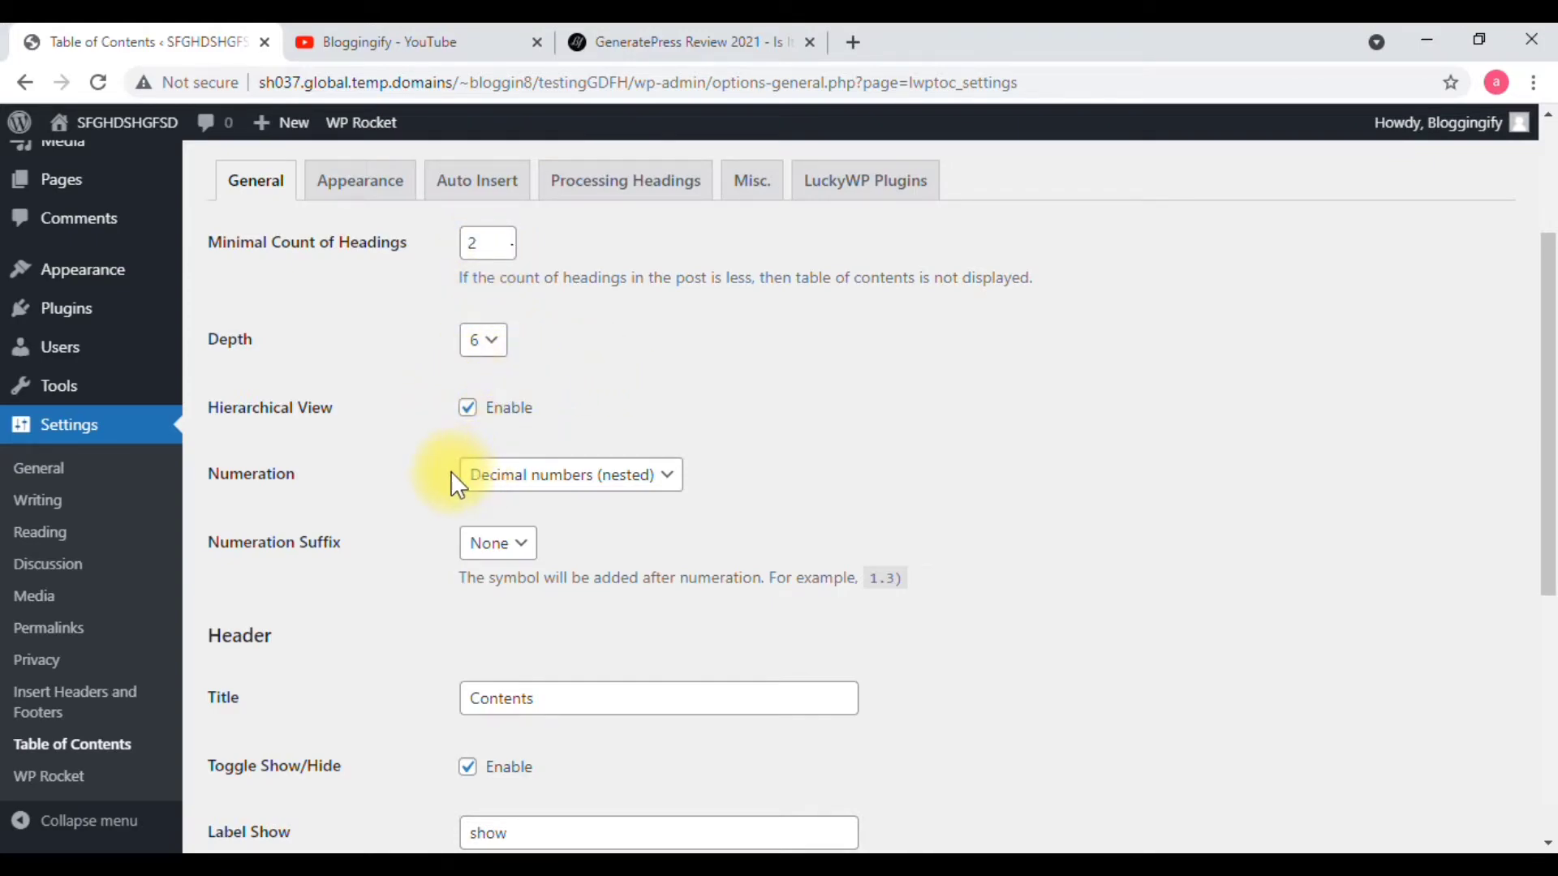
pyautogui.scroll(-1, 452, 474)
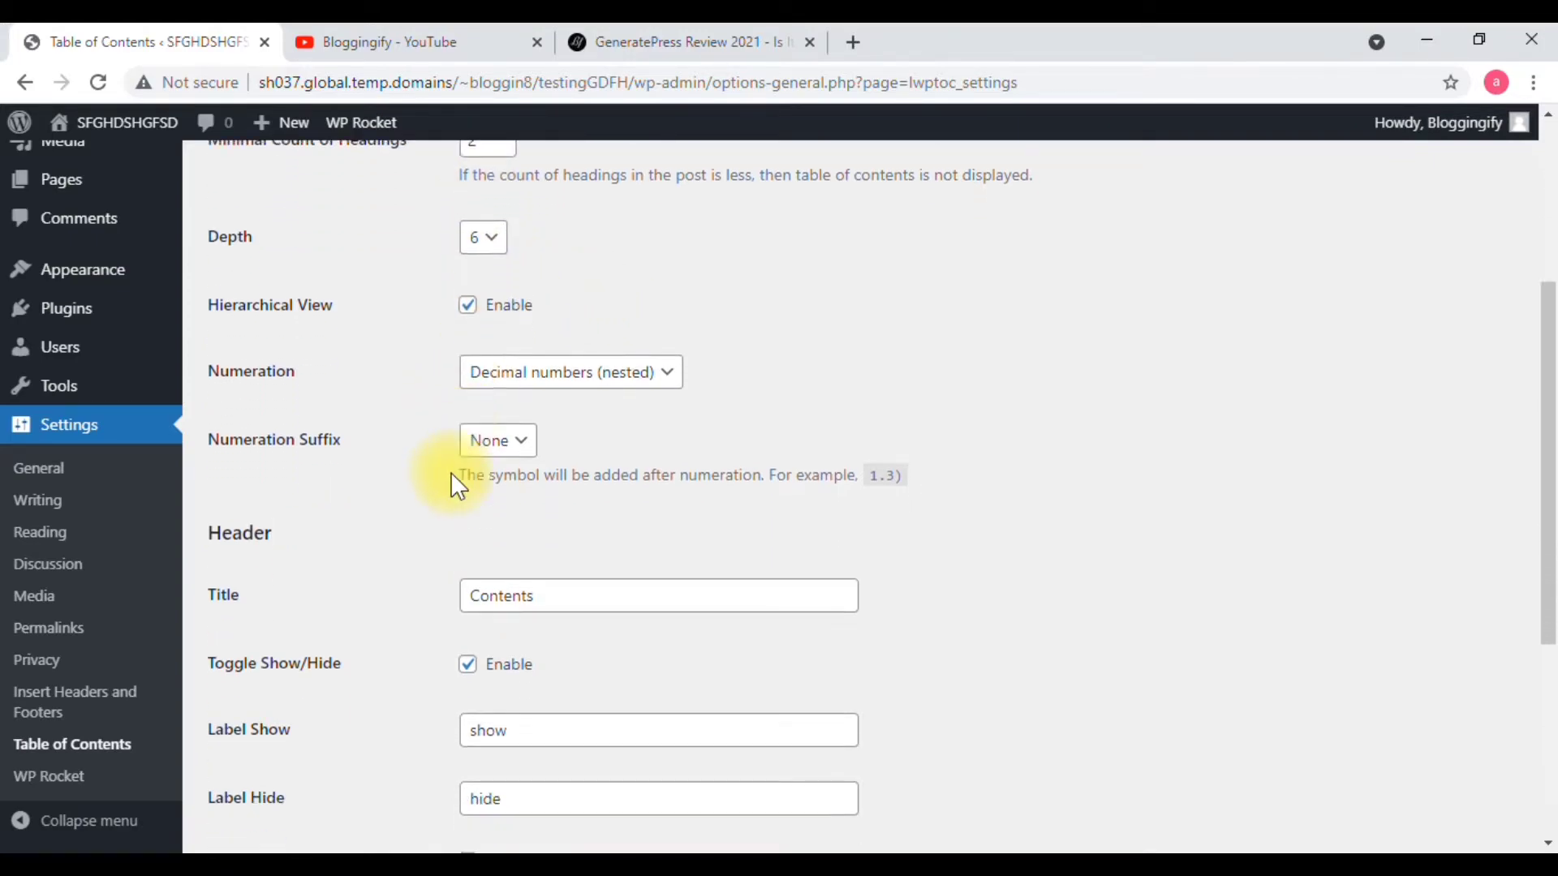
pyautogui.click(538, 371)
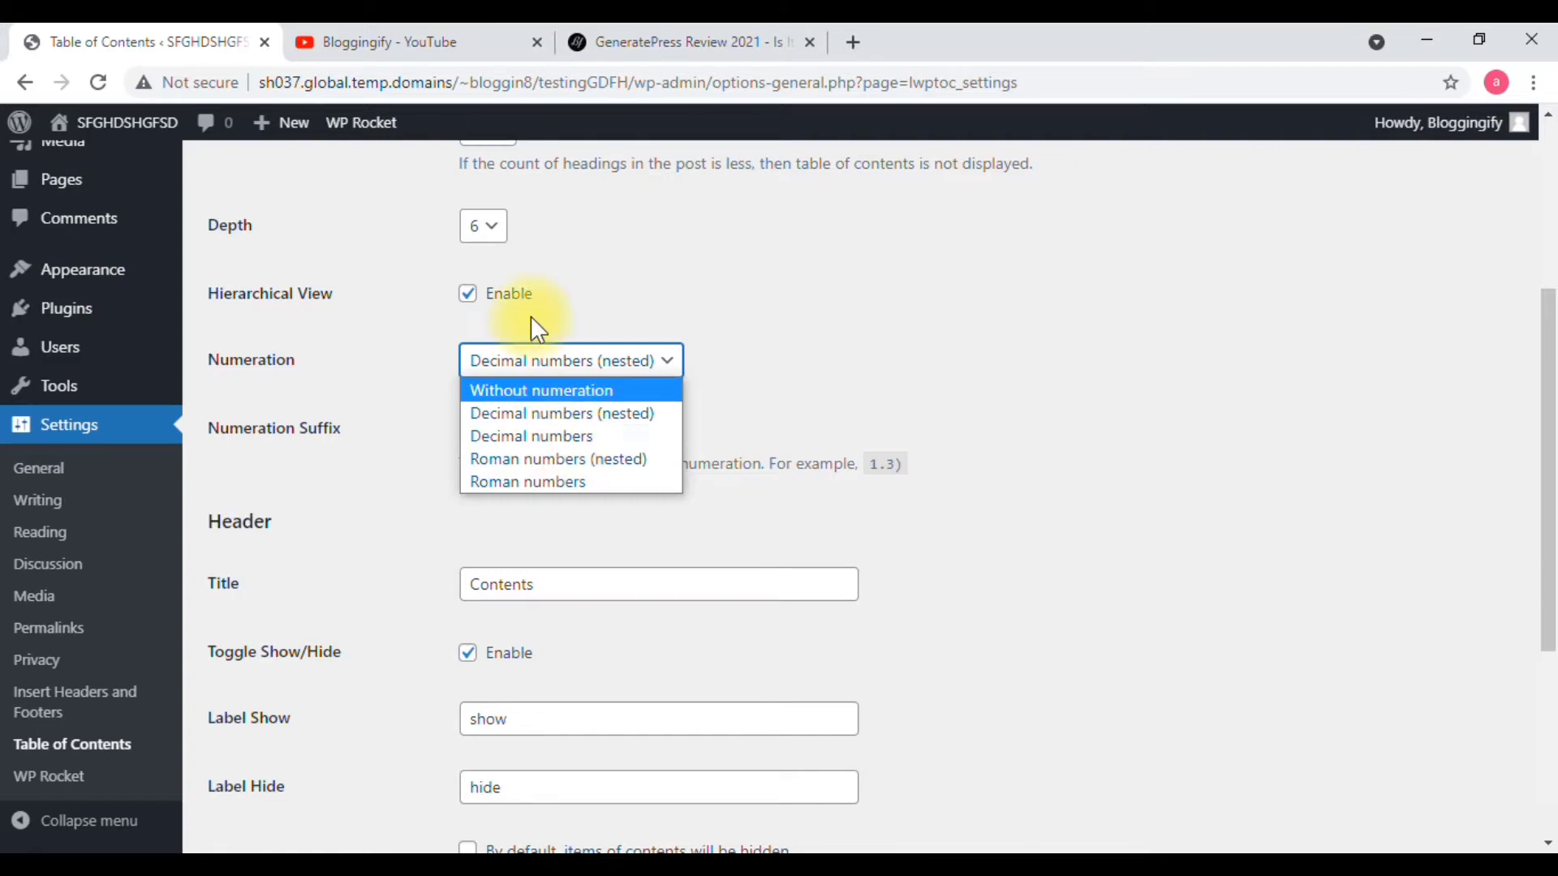
pyautogui.click(321, 377)
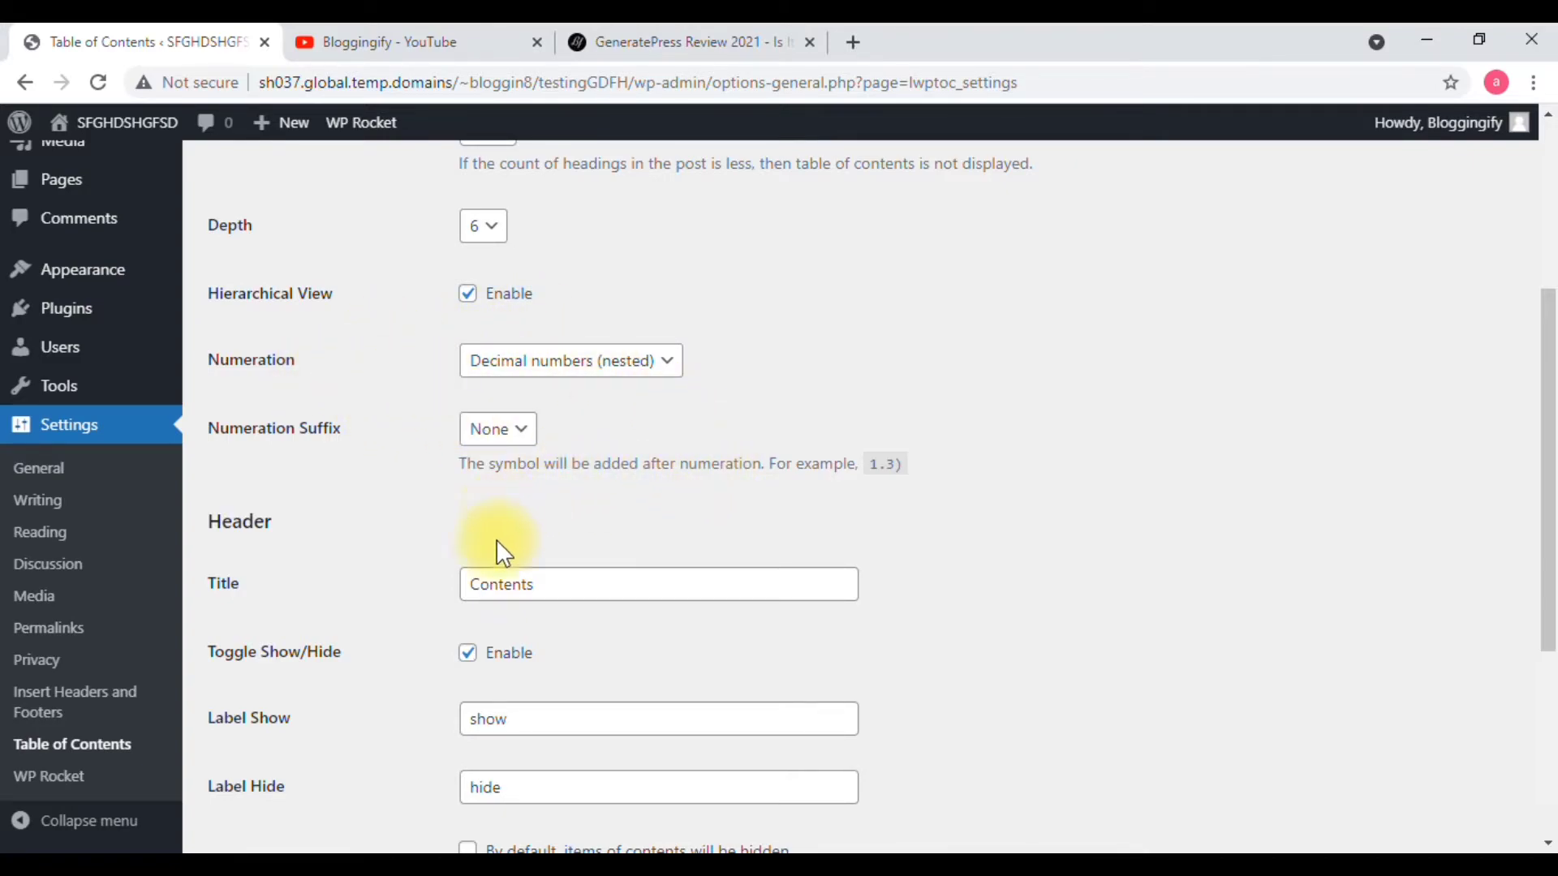
# Compare the header Title setting with the heading of the contents box in the GeneratePress review article
pyautogui.scroll(-3, 487, 585)
pyautogui.click(573, 363)
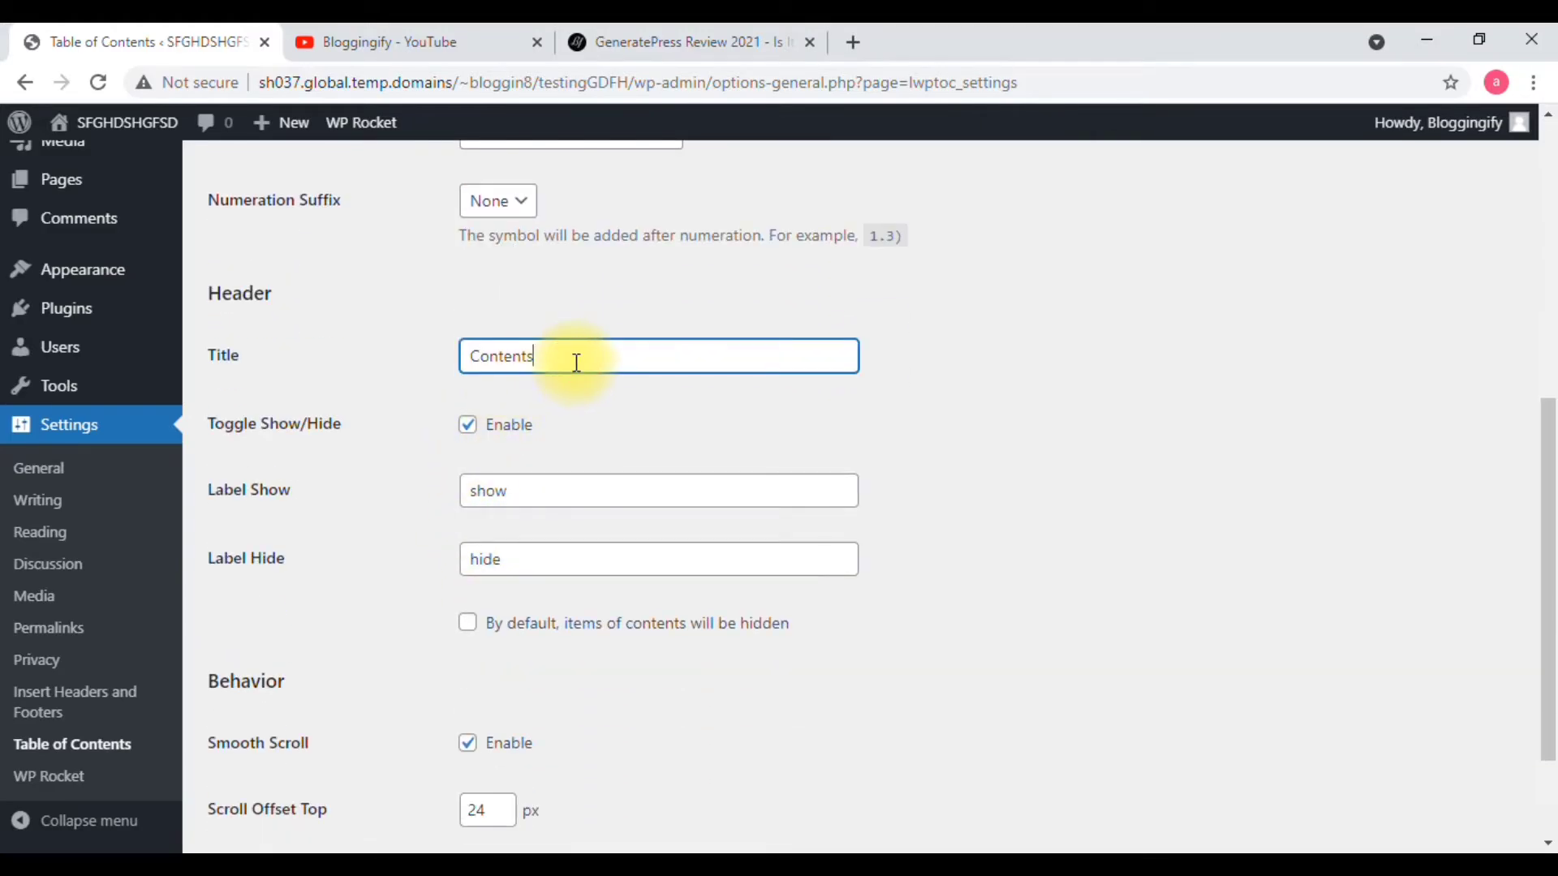
pyautogui.doubleClick(573, 363)
pyautogui.click(690, 41)
pyautogui.scroll(-5, 262, 483)
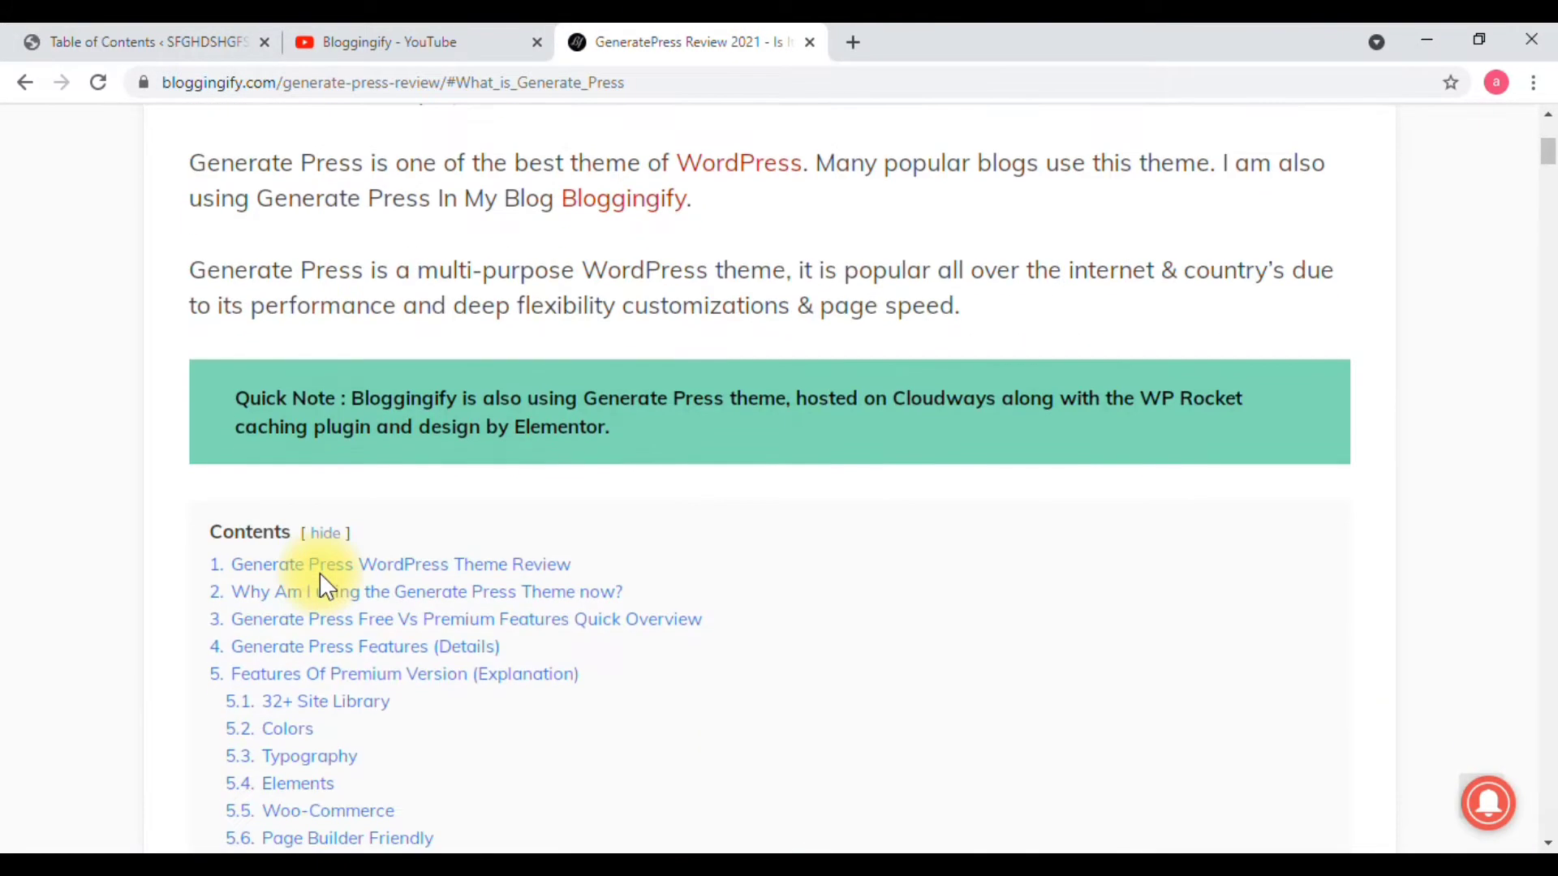
pyautogui.doubleClick(251, 530)
pyautogui.click(185, 37)
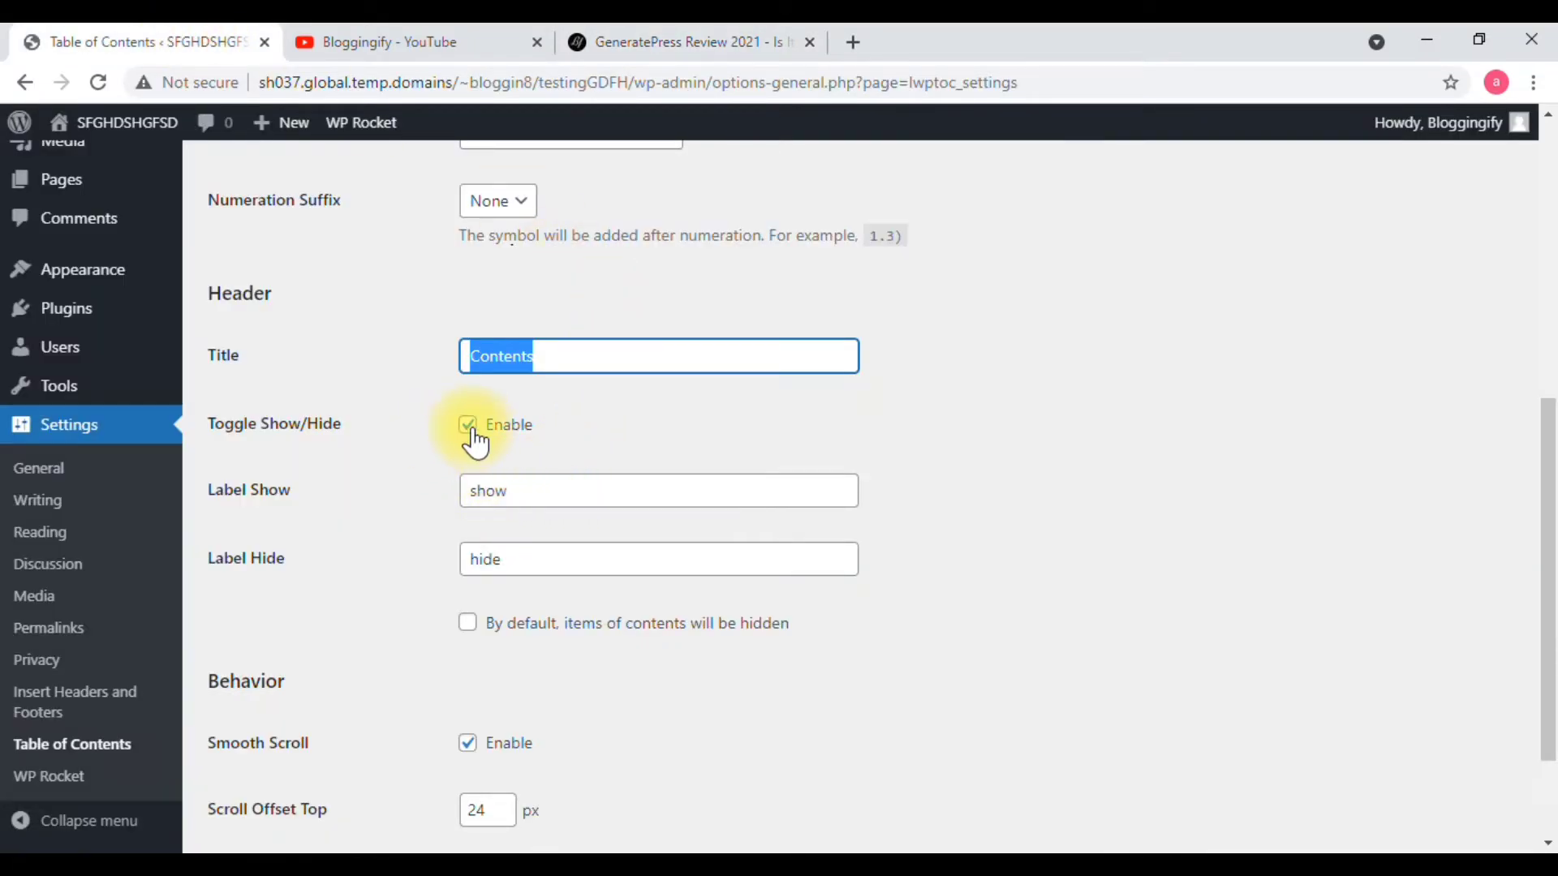
# Compare the Toggle Show/Hide setting with the review article's contents box and look over the remaining general settings
pyautogui.click(661, 32)
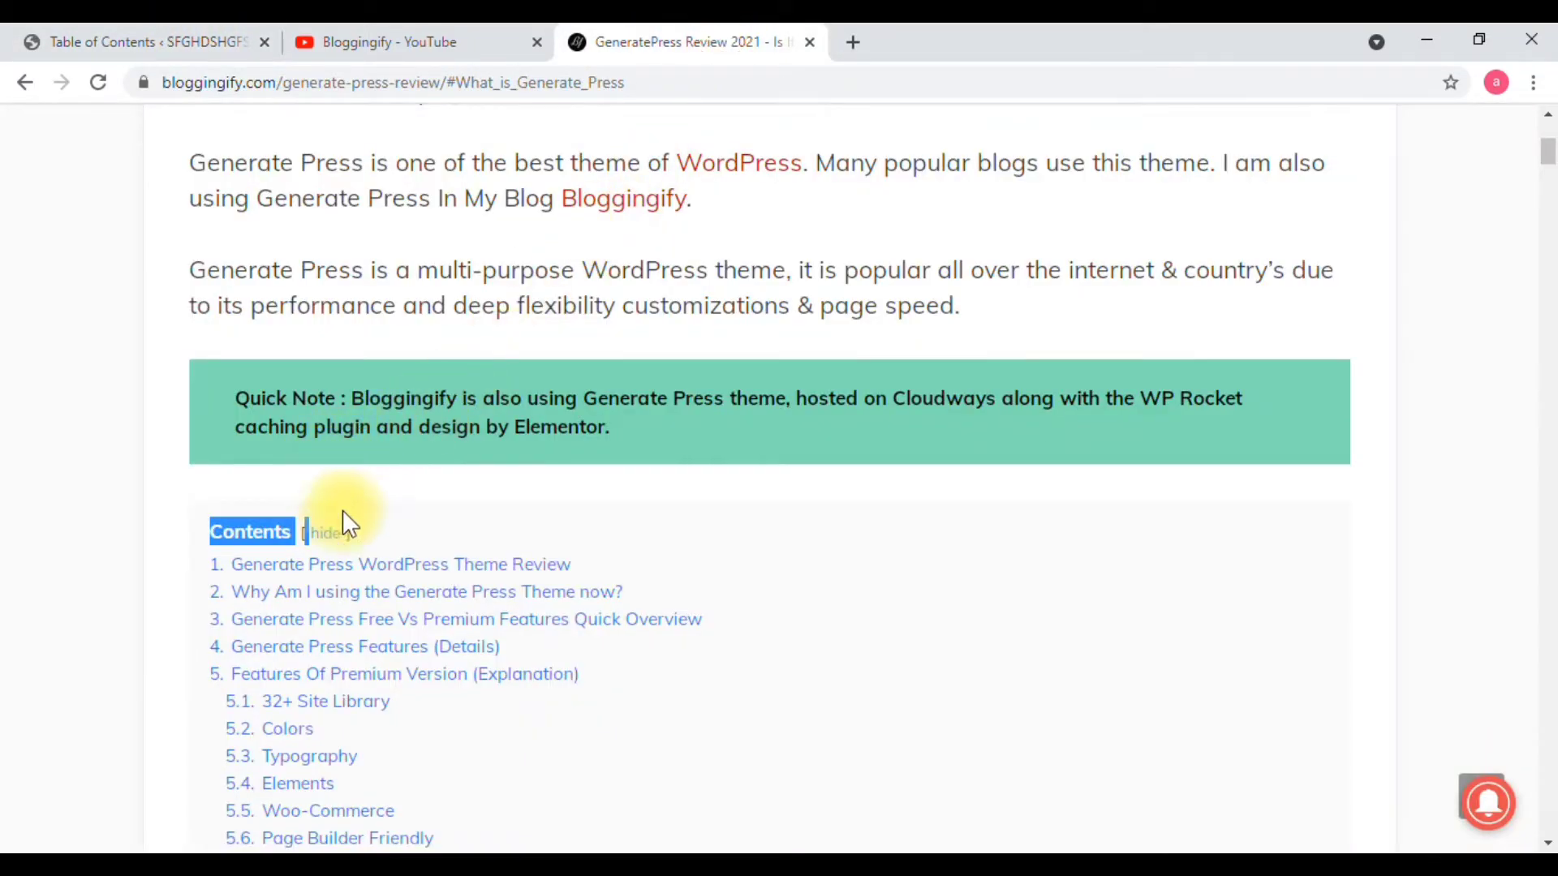
pyautogui.click(99, 36)
pyautogui.scroll(-2, 270, 640)
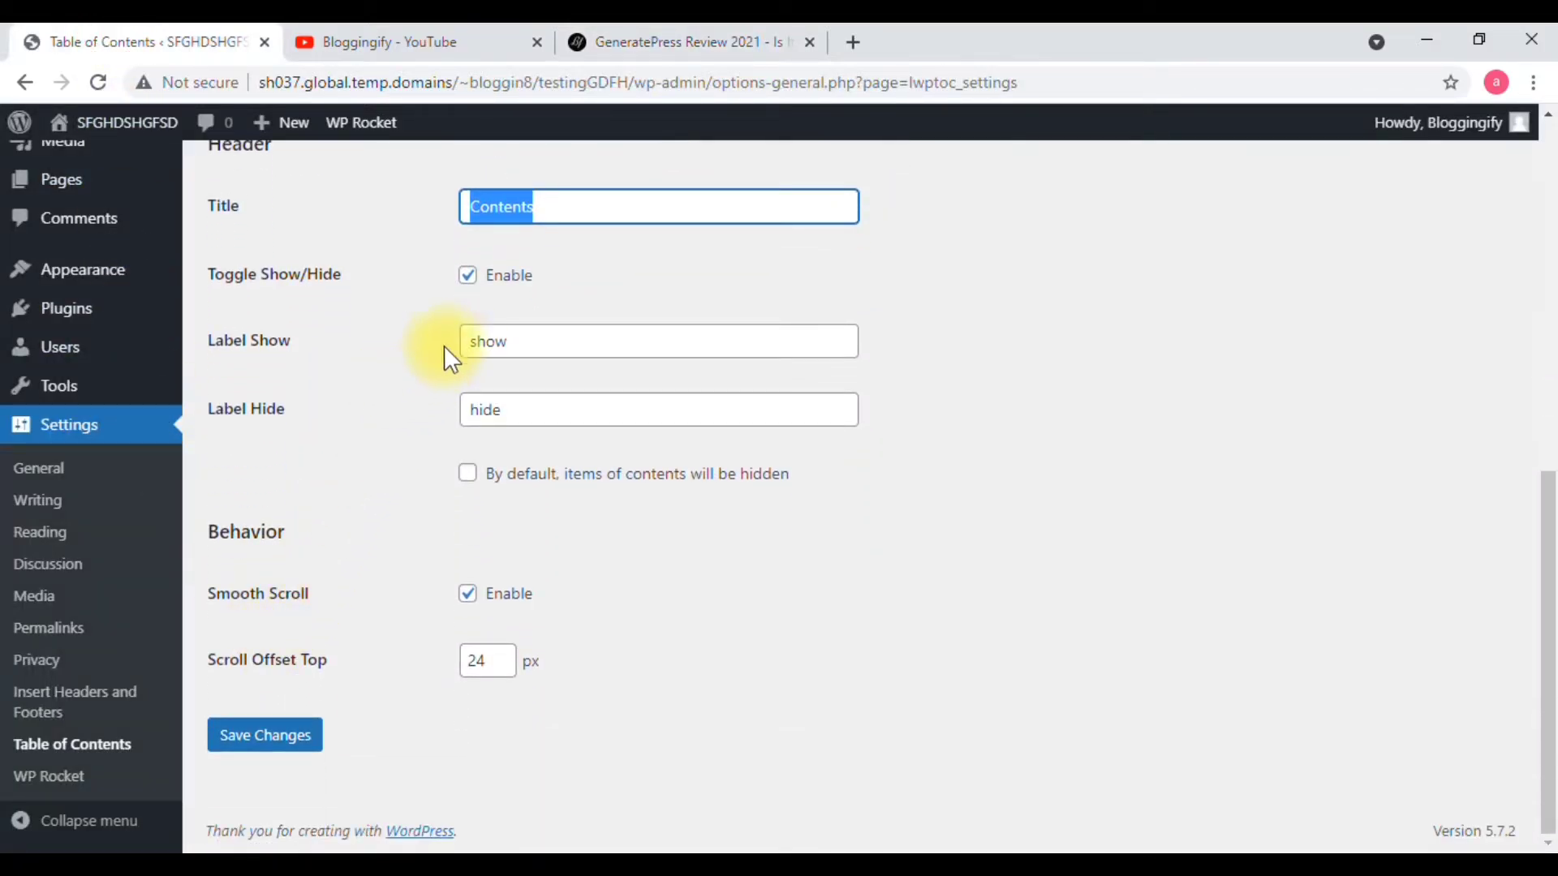
pyautogui.scroll(5, 544, 590)
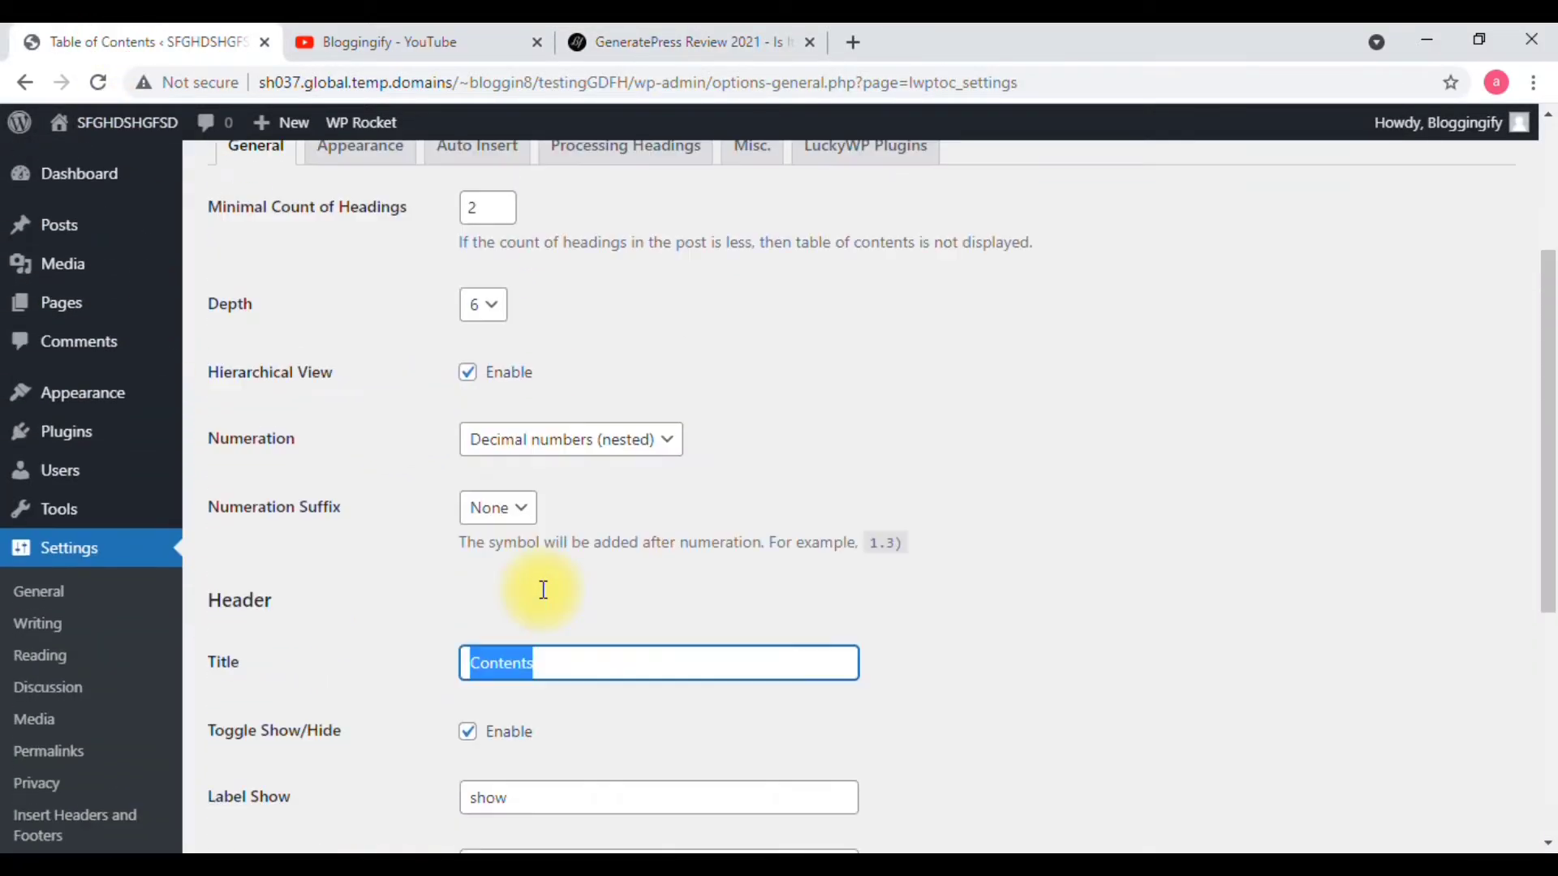
# Open the Auto Insert settings of the Table of Contents plugin
pyautogui.scroll(3, 544, 590)
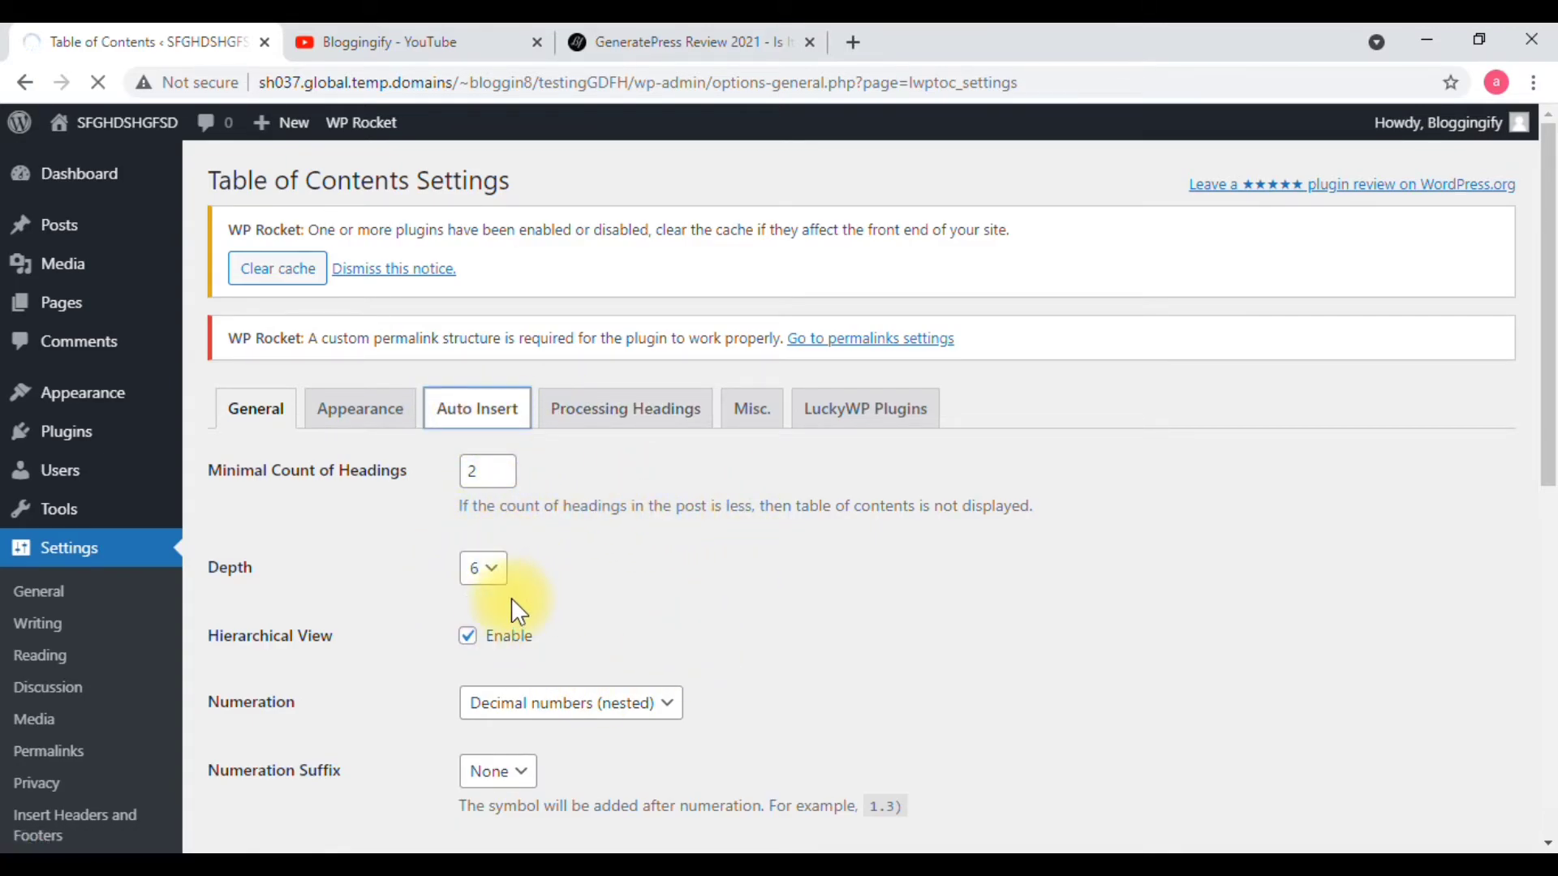
pyautogui.click(601, 36)
pyautogui.click(214, 32)
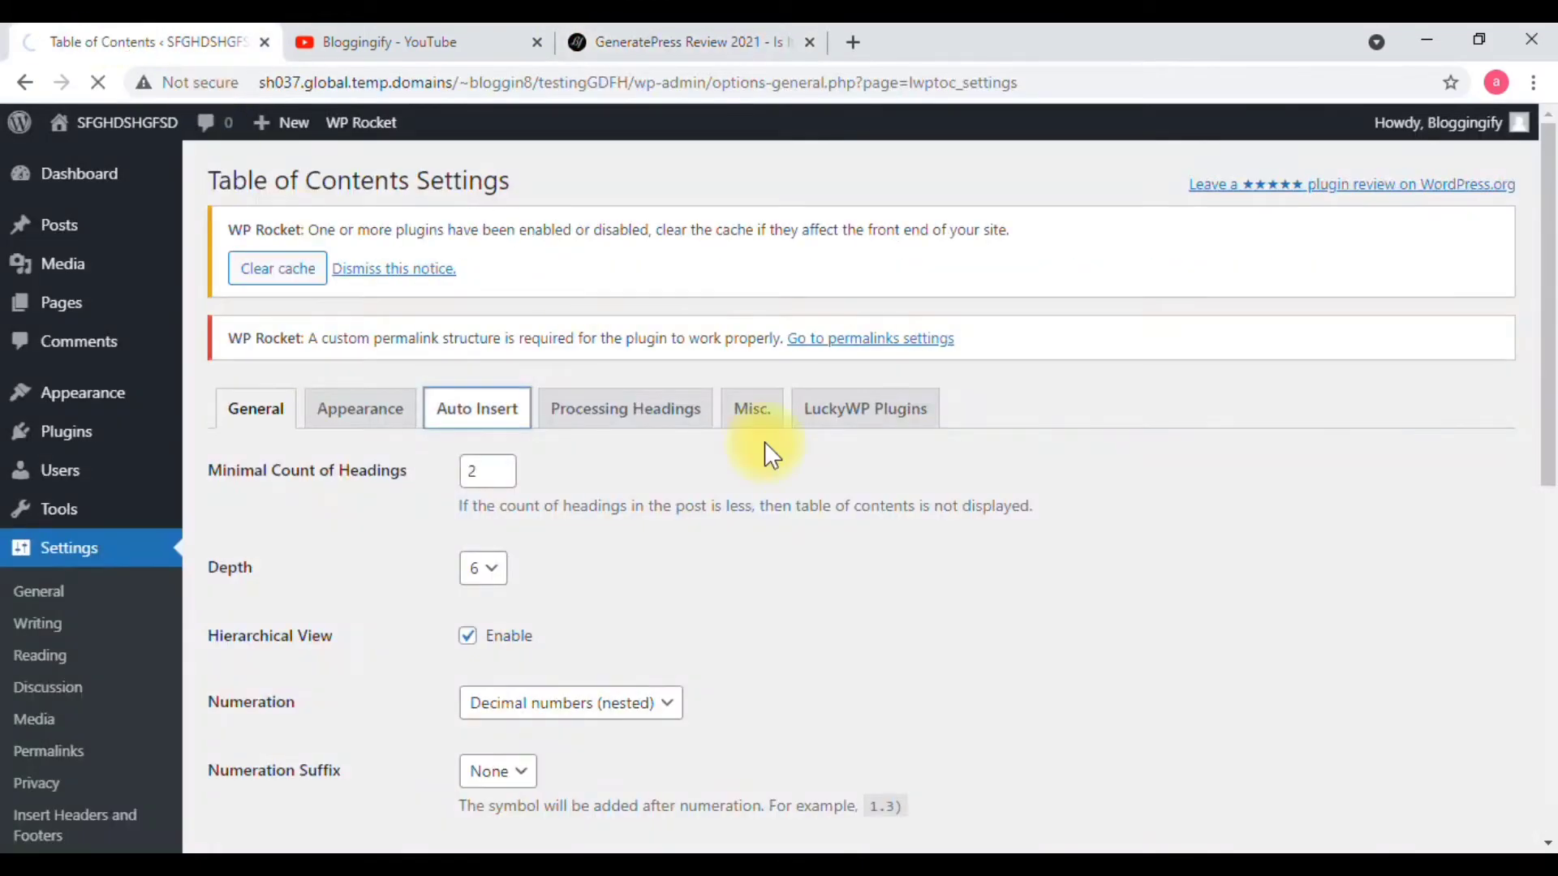
pyautogui.click(501, 406)
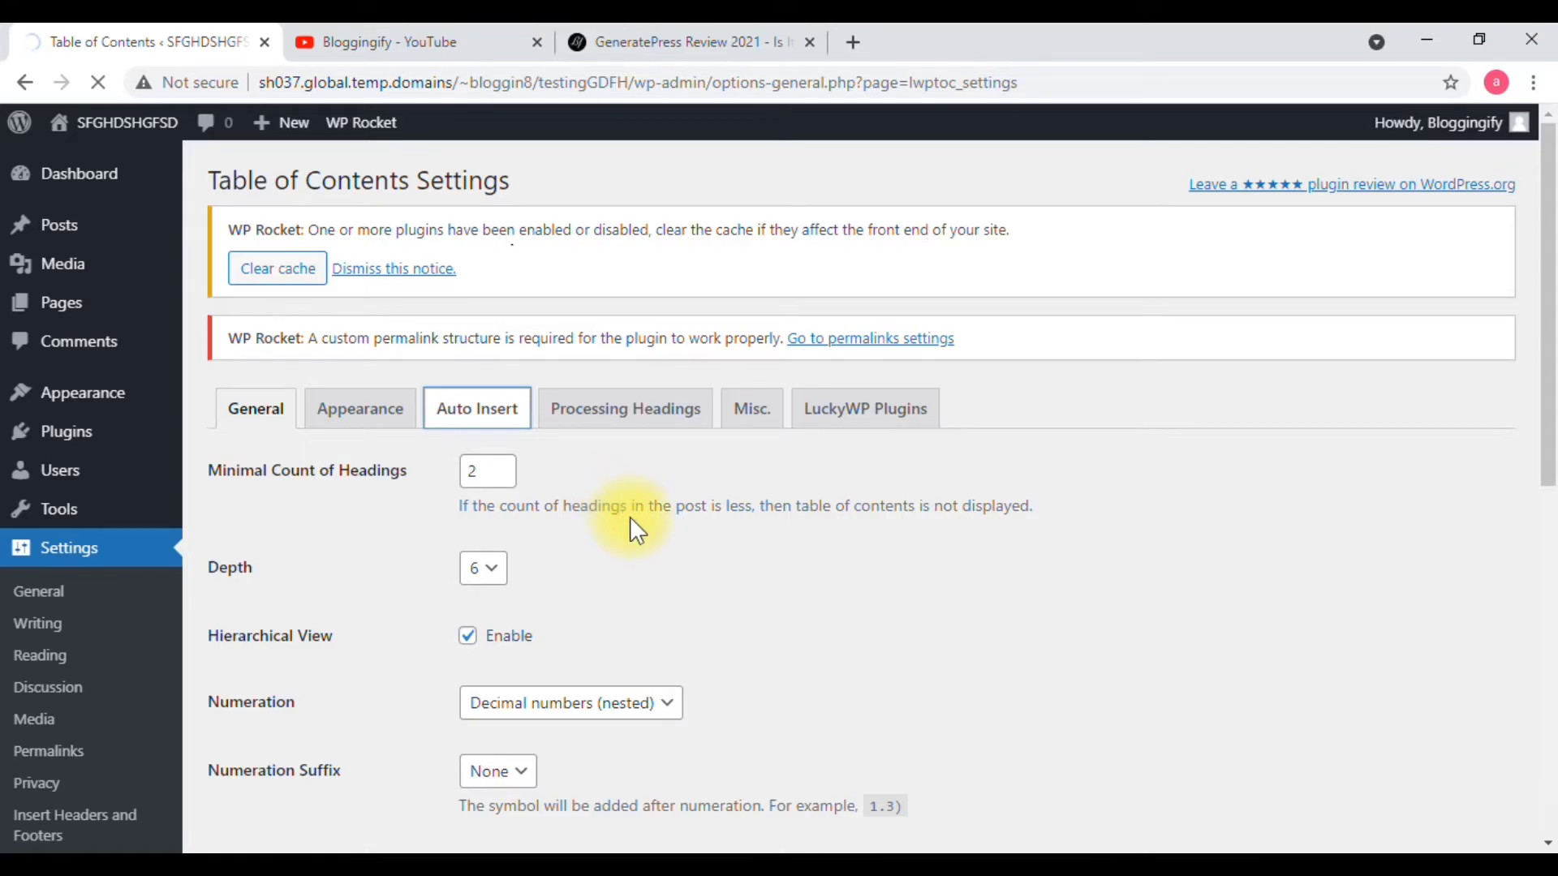
pyautogui.click(1426, 836)
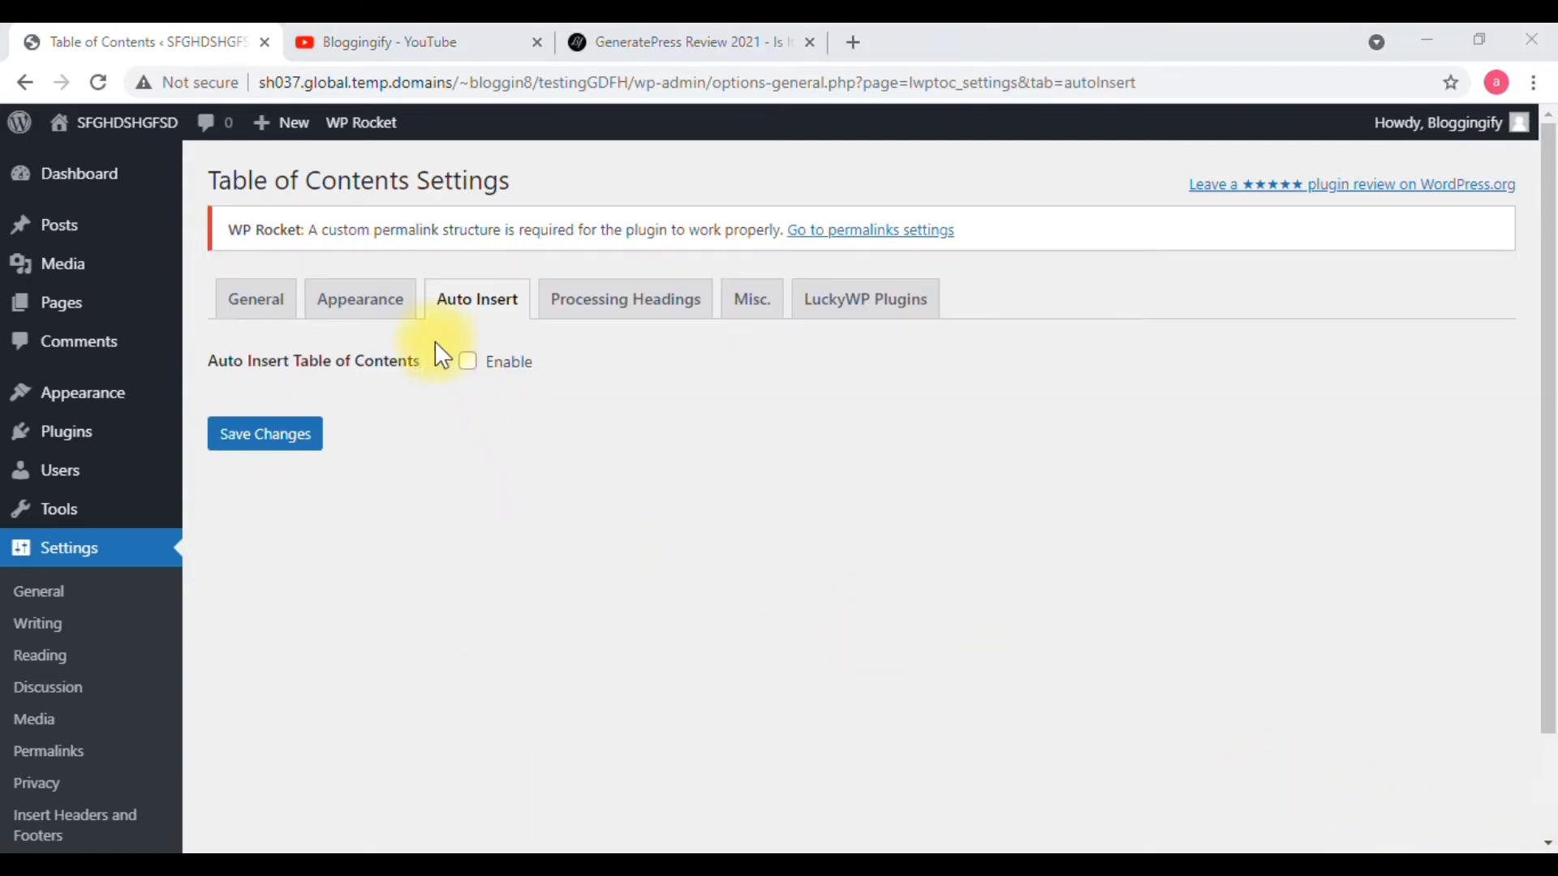
# Enable auto insertion of the table of contents, set its position to After first block (paragraph or heading), and save the changes
pyautogui.click(481, 373)
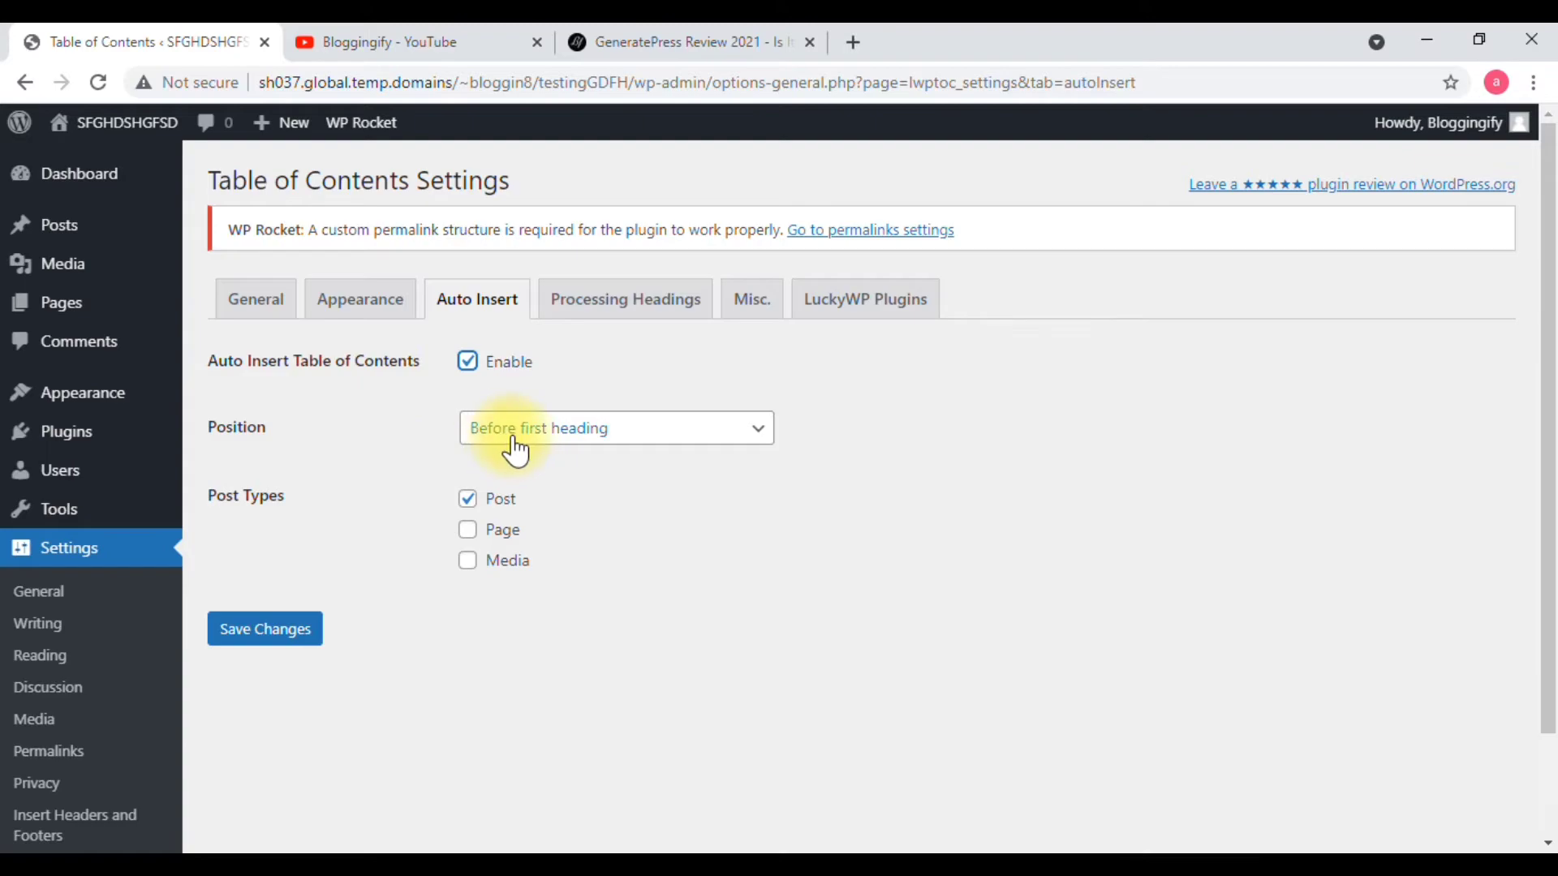
pyautogui.click(511, 437)
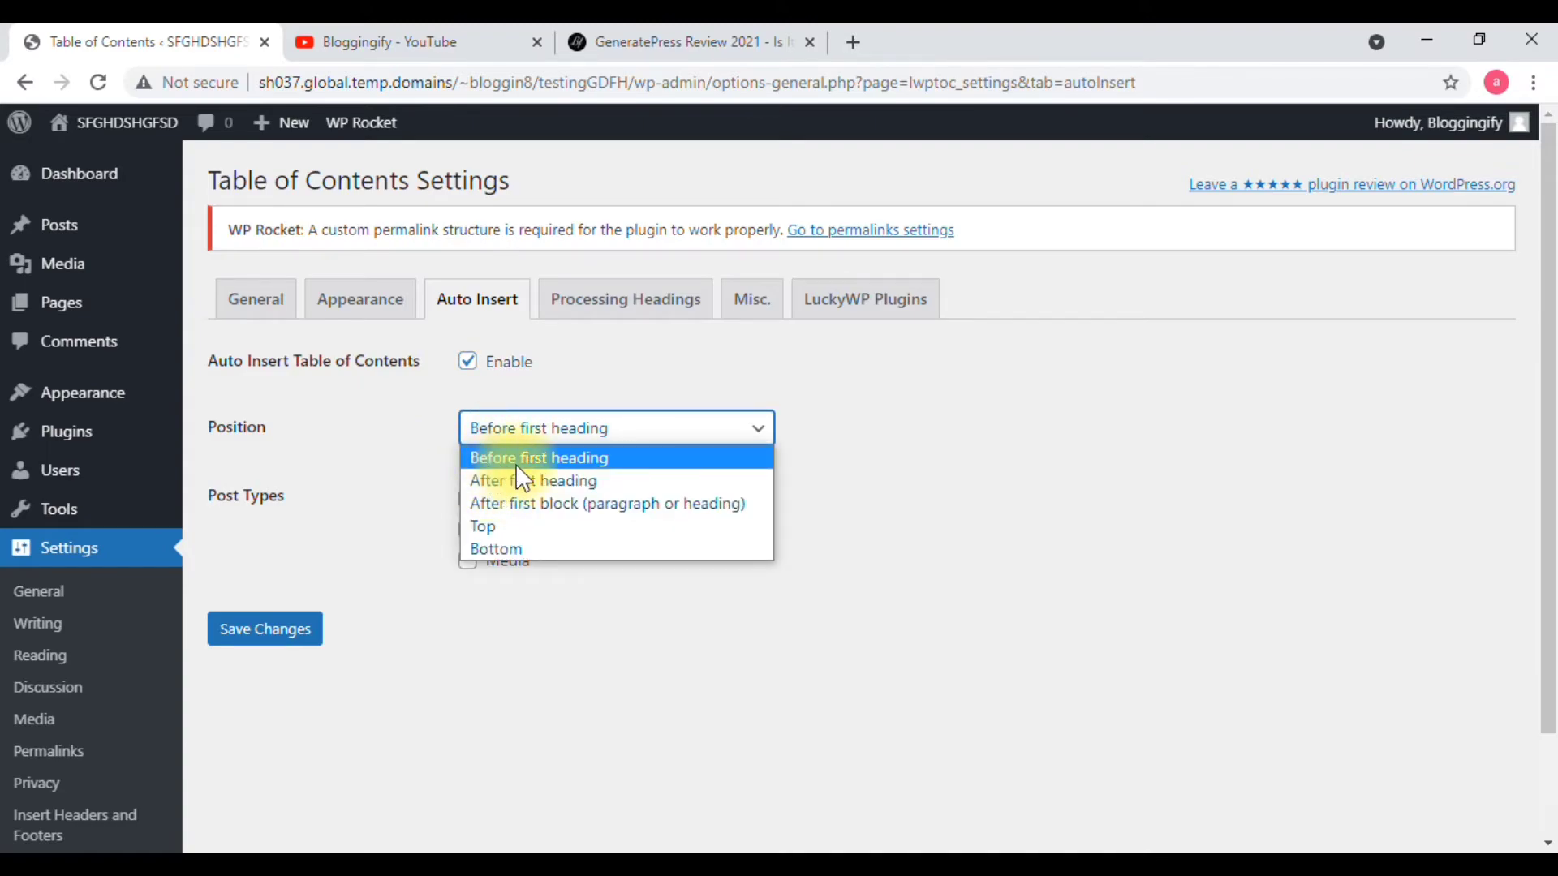
pyautogui.click(524, 510)
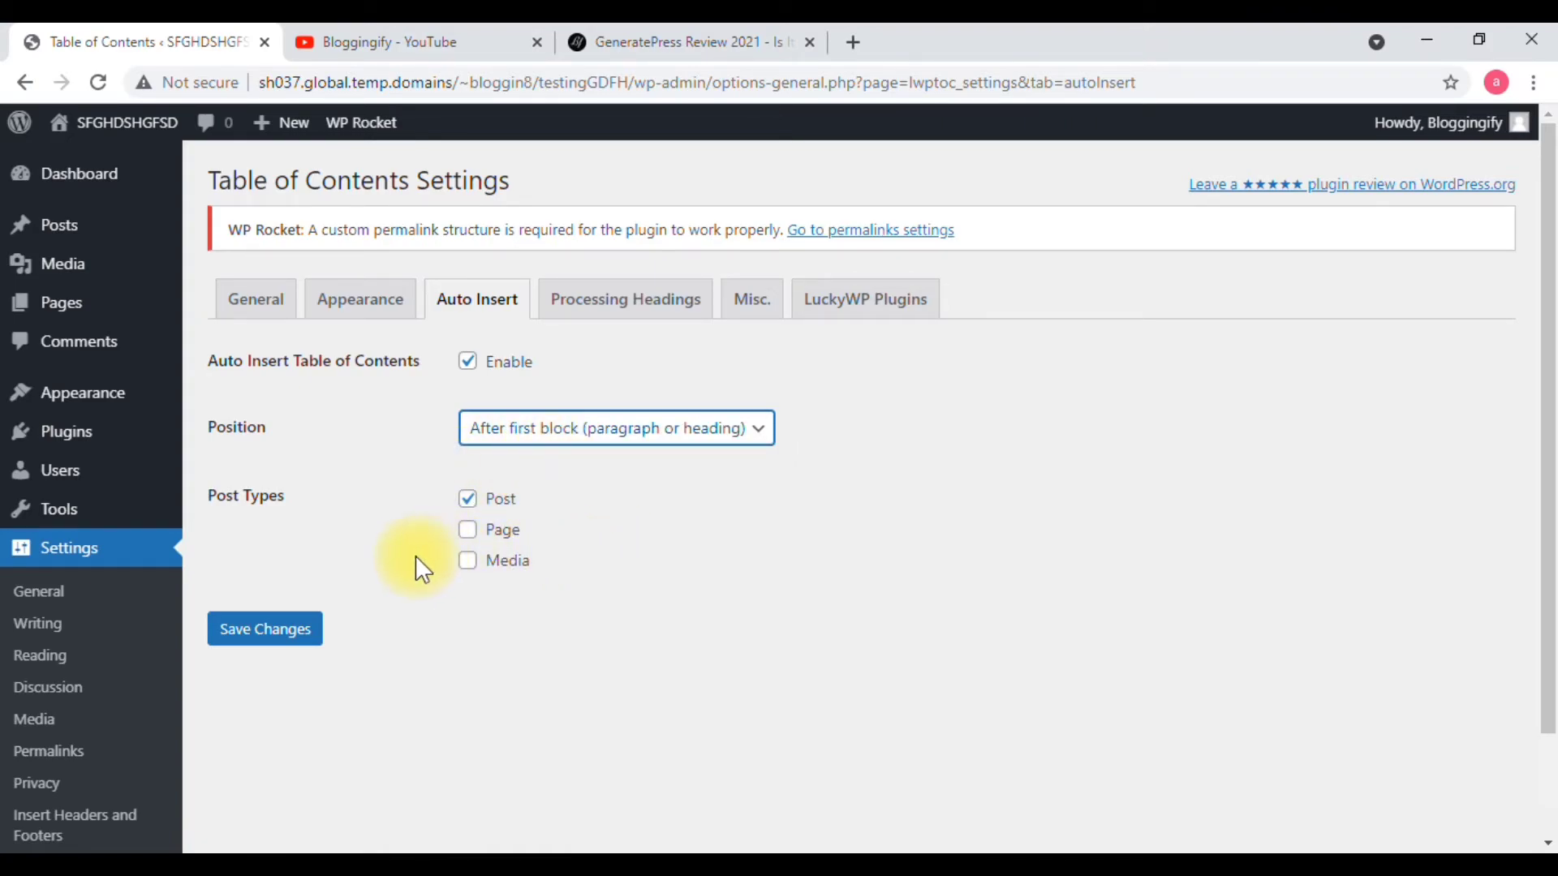
pyautogui.click(262, 633)
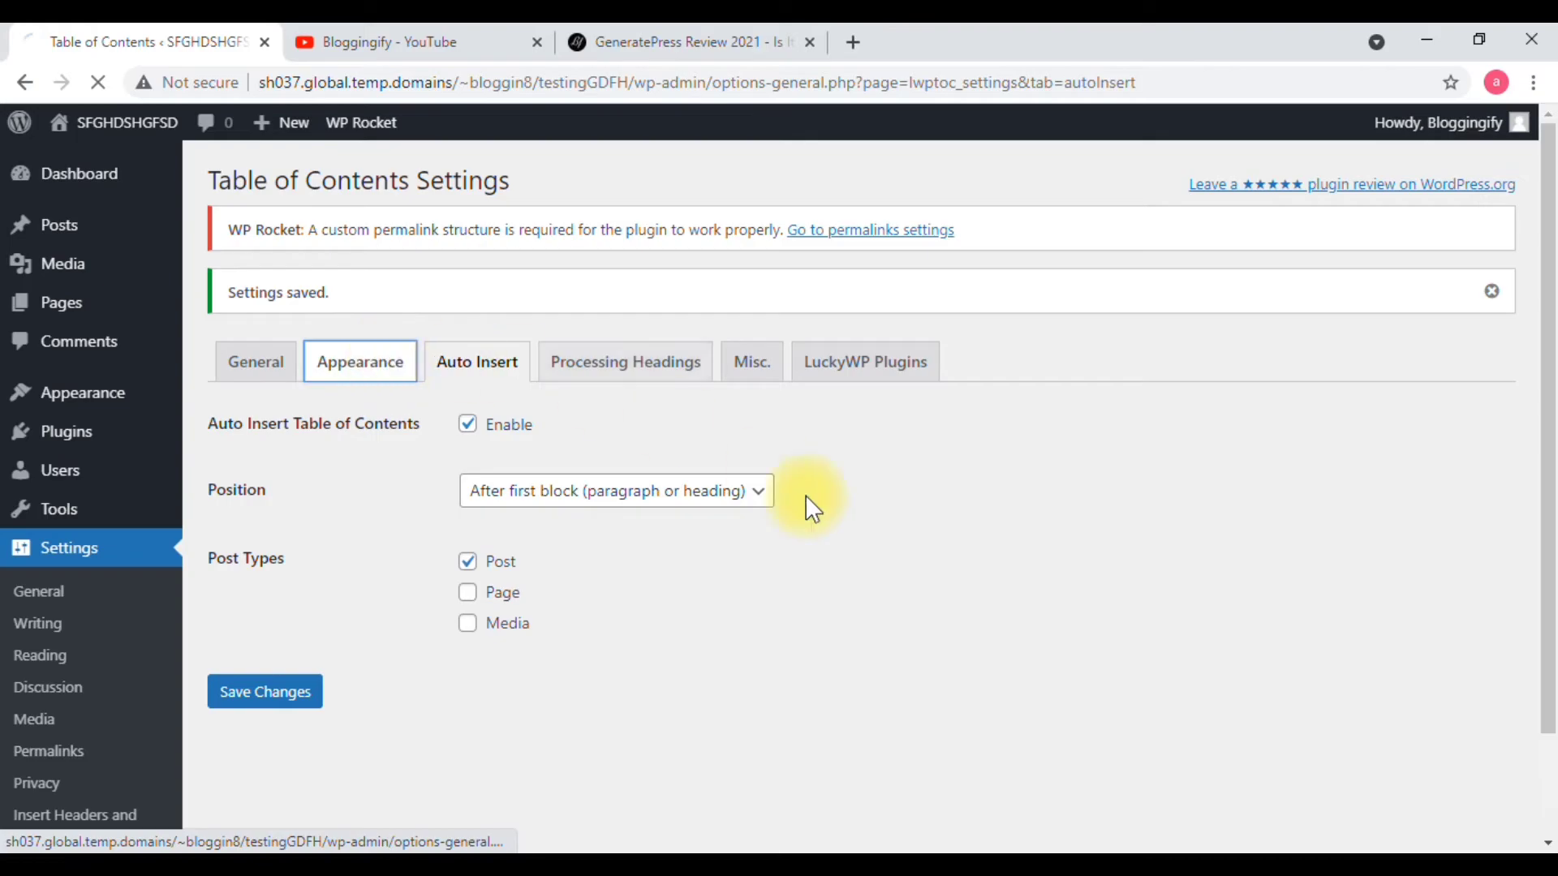
# Set the table of contents width to Full Width in the Appearance settings and save the changes
pyautogui.scroll(-3, 572, 573)
pyautogui.scroll(3, 568, 577)
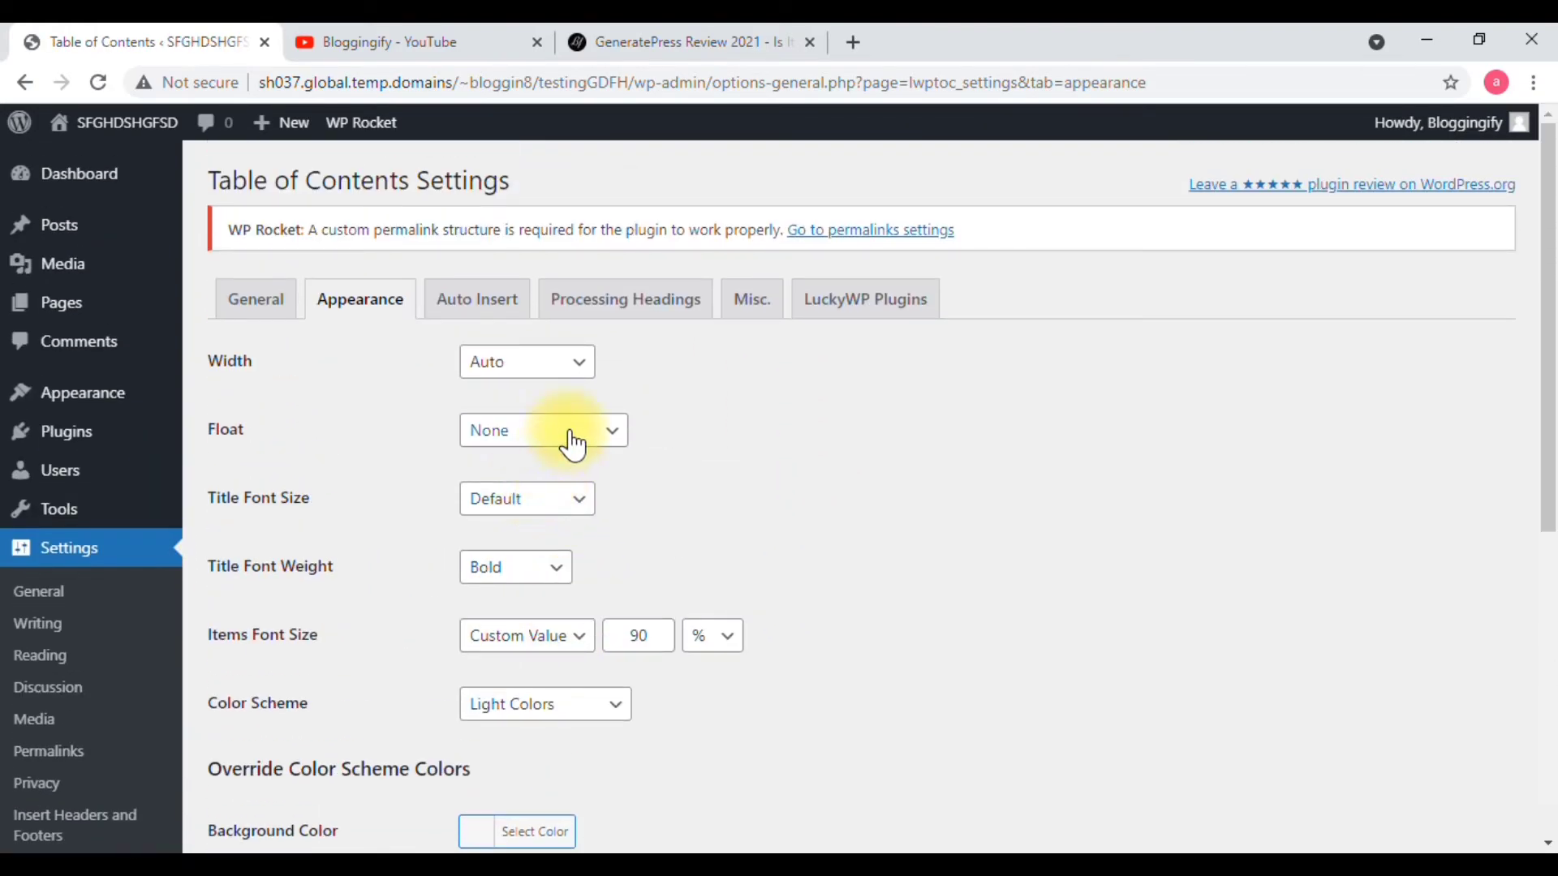
pyautogui.click(507, 366)
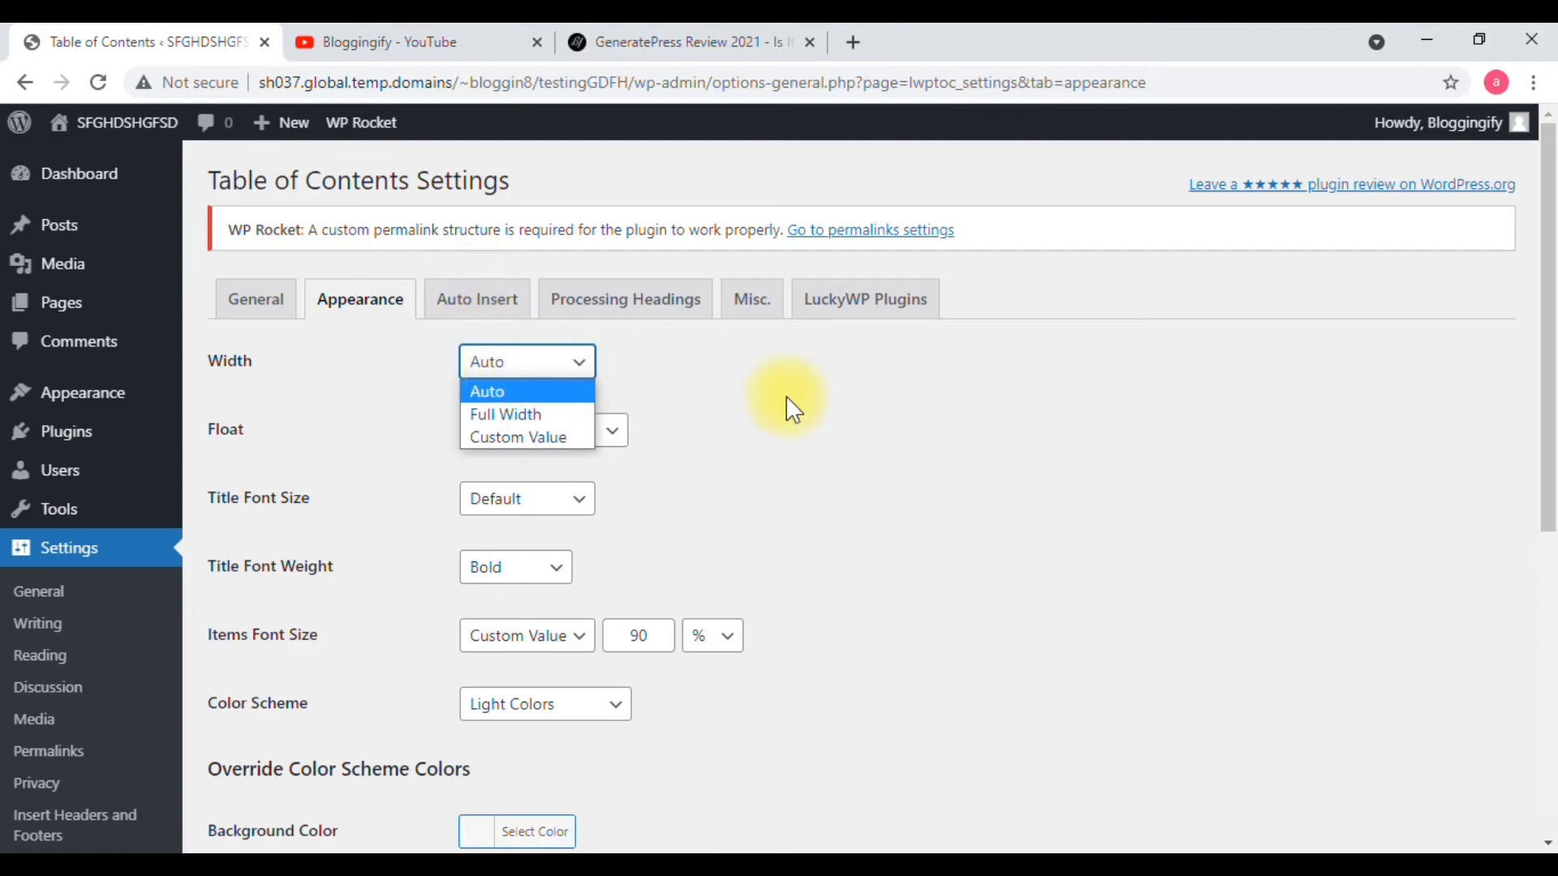
pyautogui.click(552, 400)
pyautogui.click(542, 367)
pyautogui.click(529, 415)
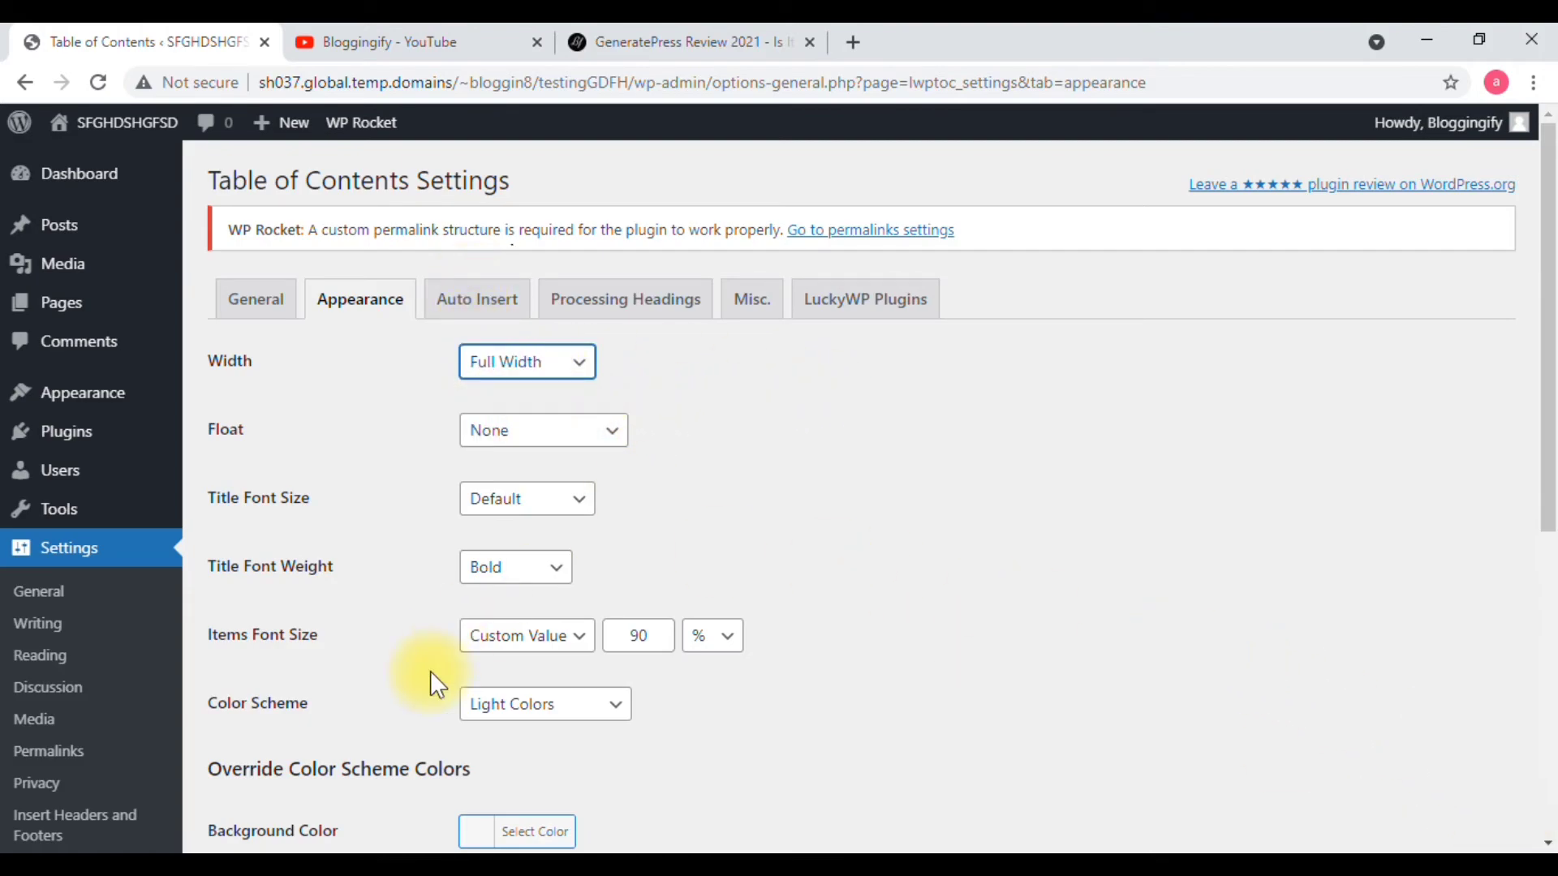
pyautogui.scroll(-6, 447, 645)
pyautogui.click(266, 734)
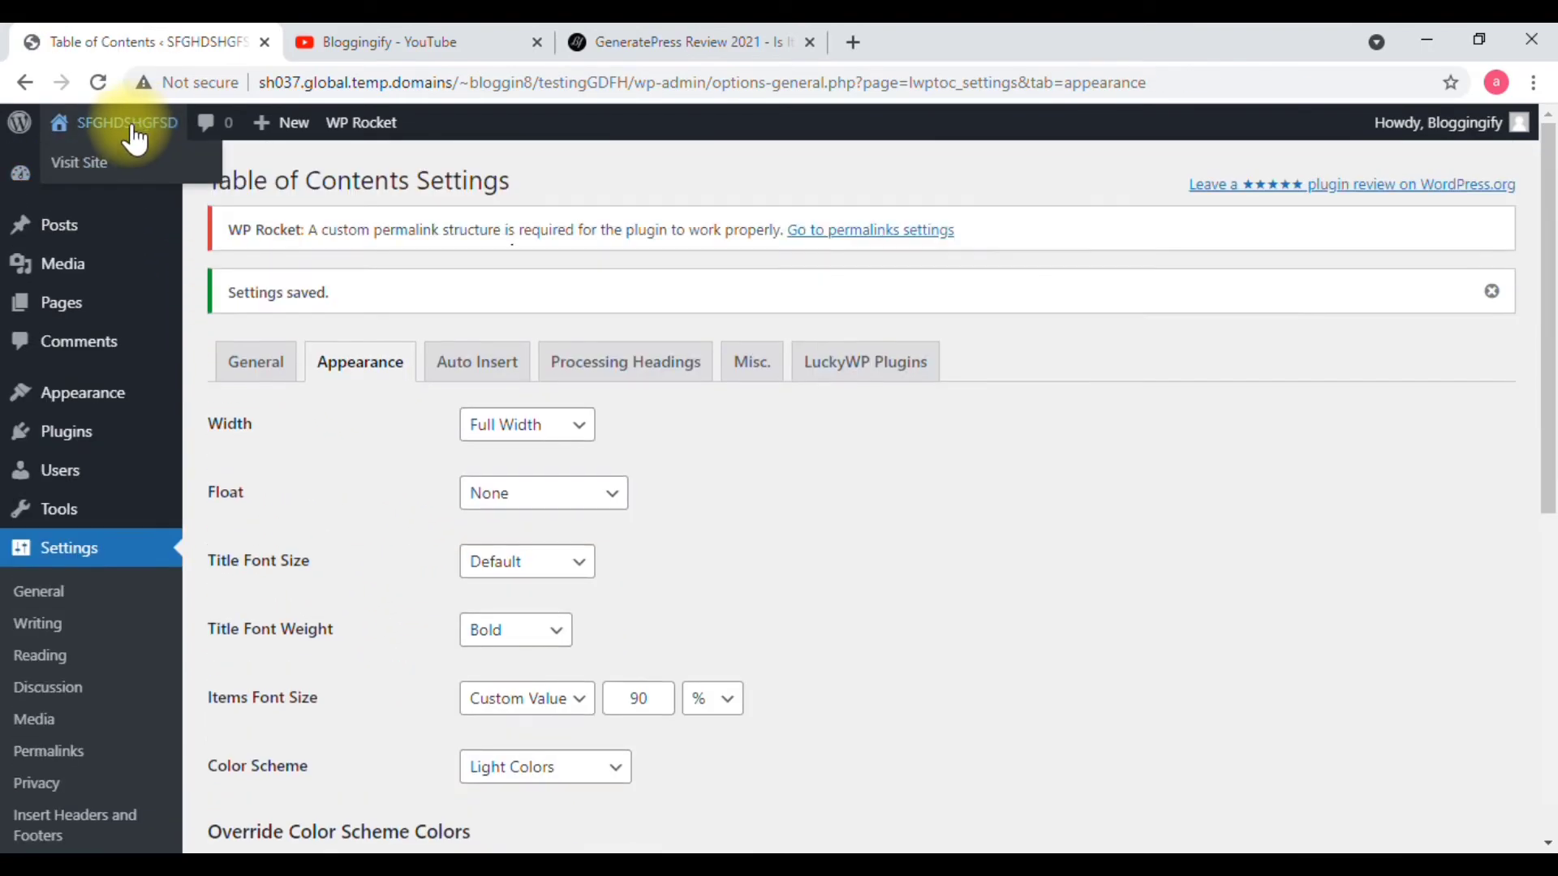
# Visit the site in a new browser tab and open the Call of Duty: Mobile – Season 4 post
pyautogui.rightClick(100, 162)
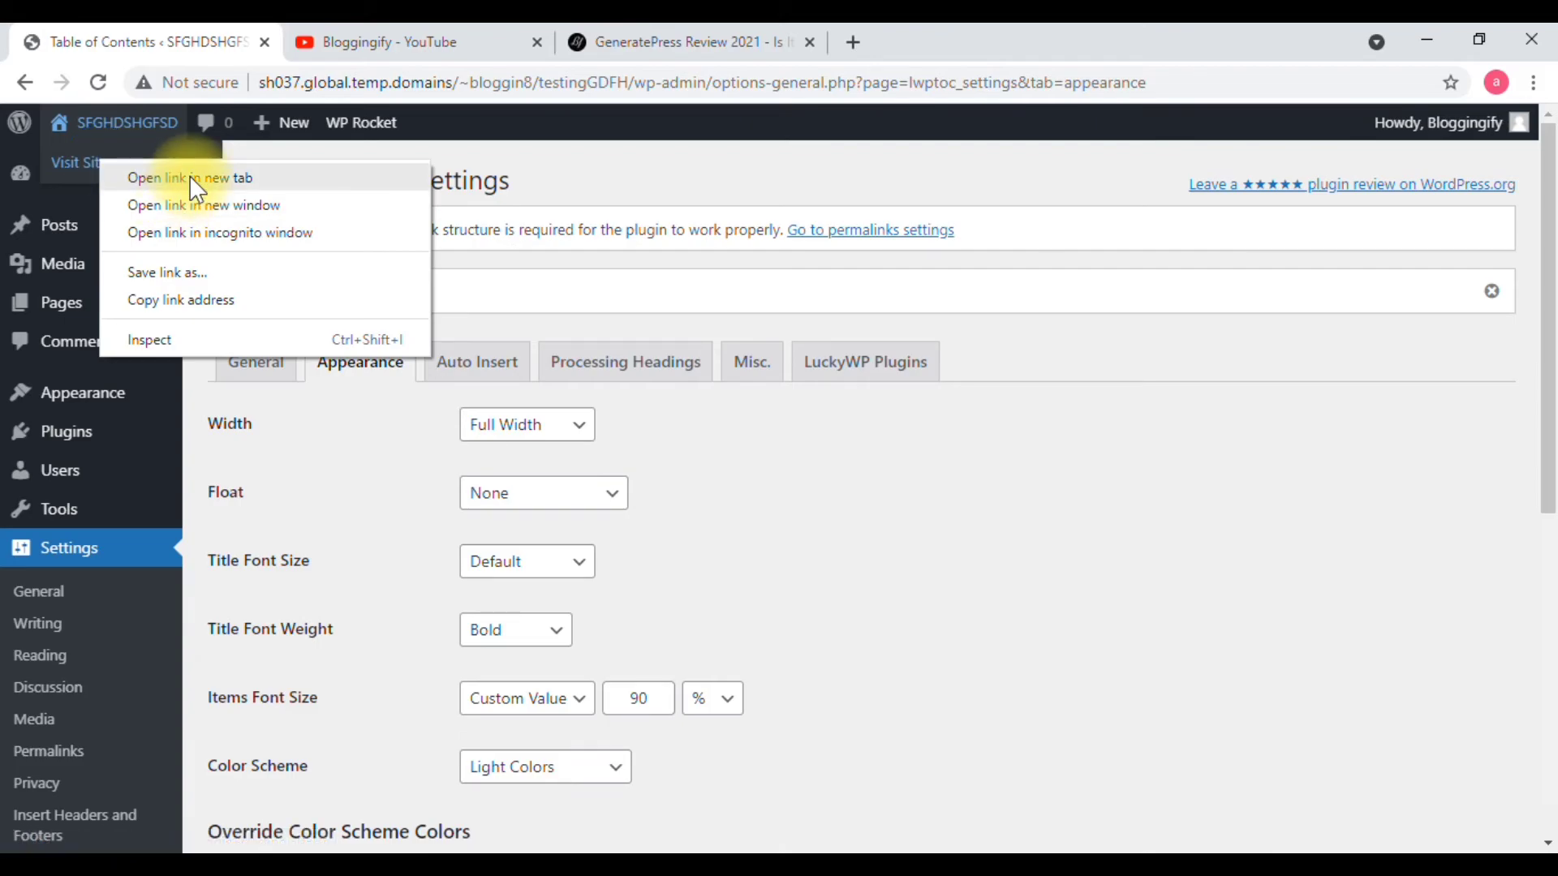
pyautogui.click(188, 177)
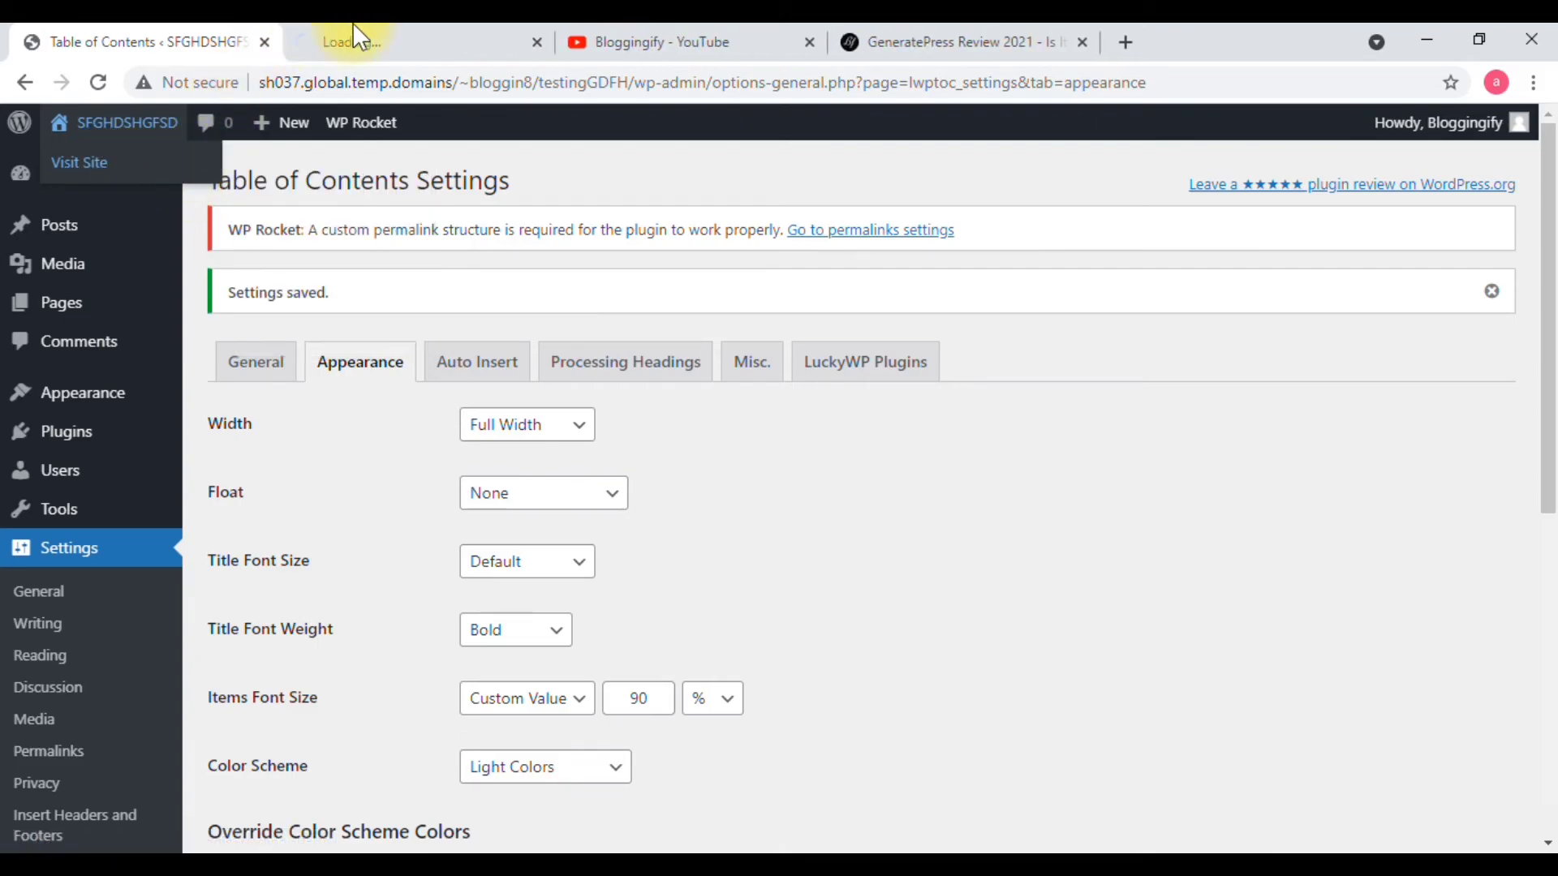
pyautogui.click(416, 41)
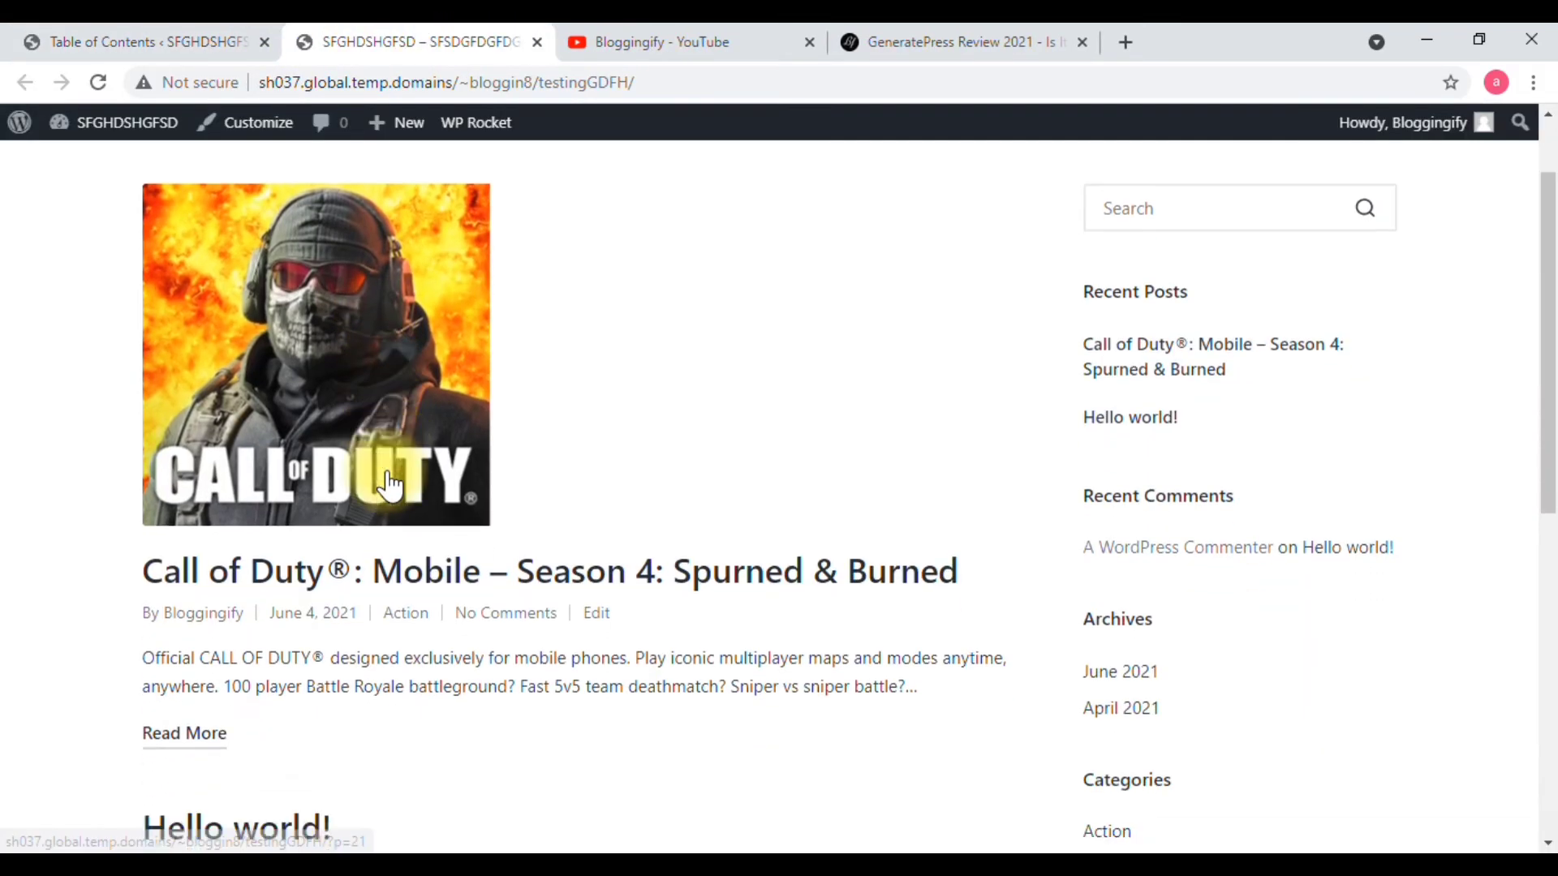
pyautogui.scroll(-3, 469, 351)
pyautogui.click(473, 349)
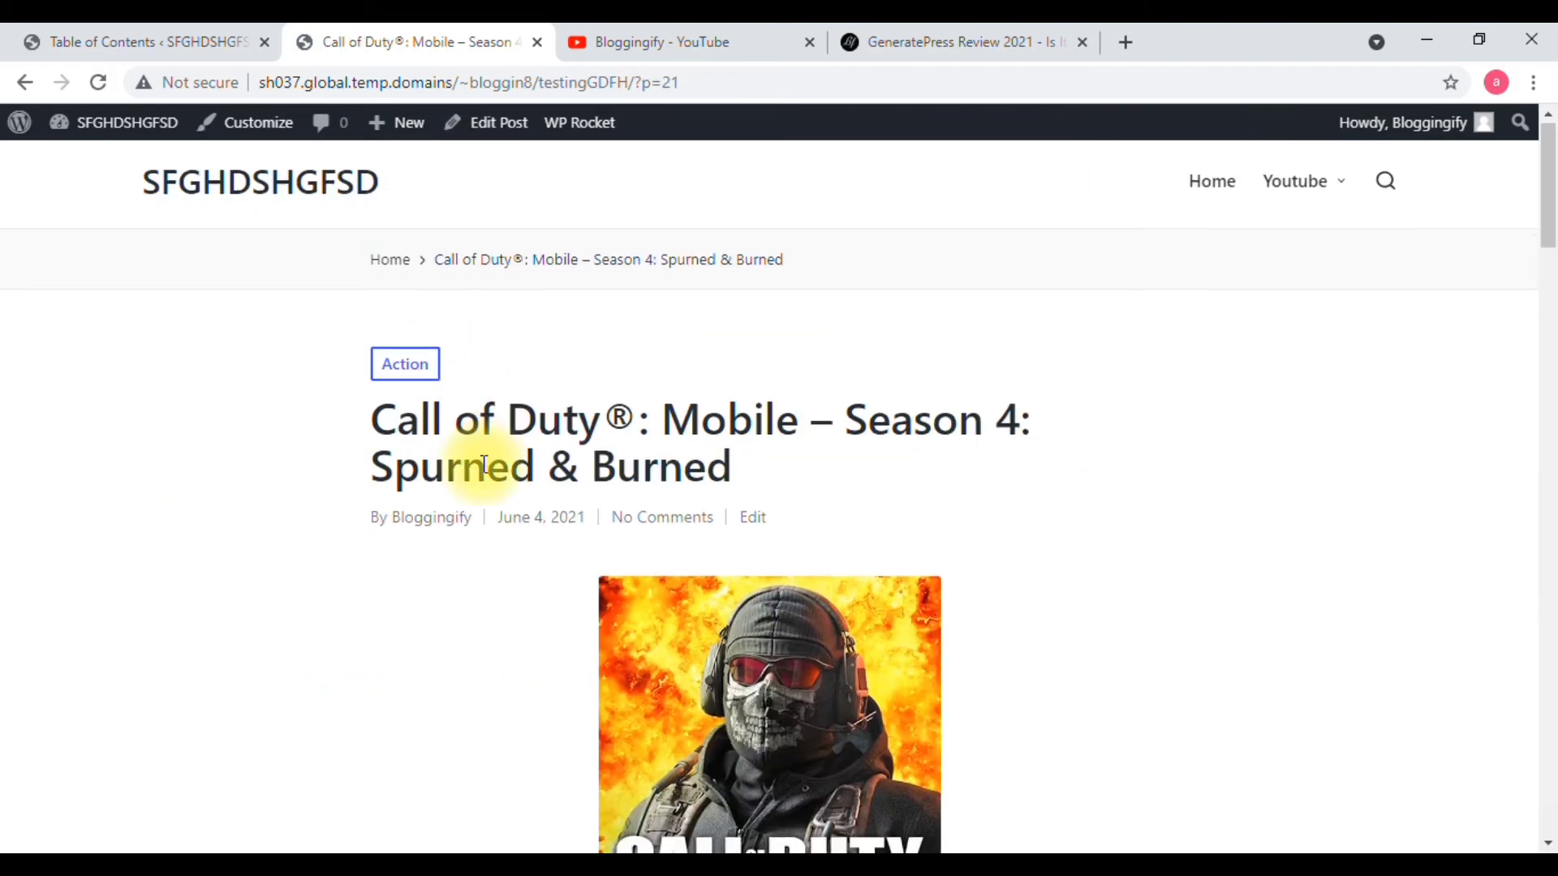
# Examine the inserted contents box and its heading entries in the Call of Duty post
pyautogui.scroll(-10, 480, 455)
pyautogui.scroll(1, 485, 465)
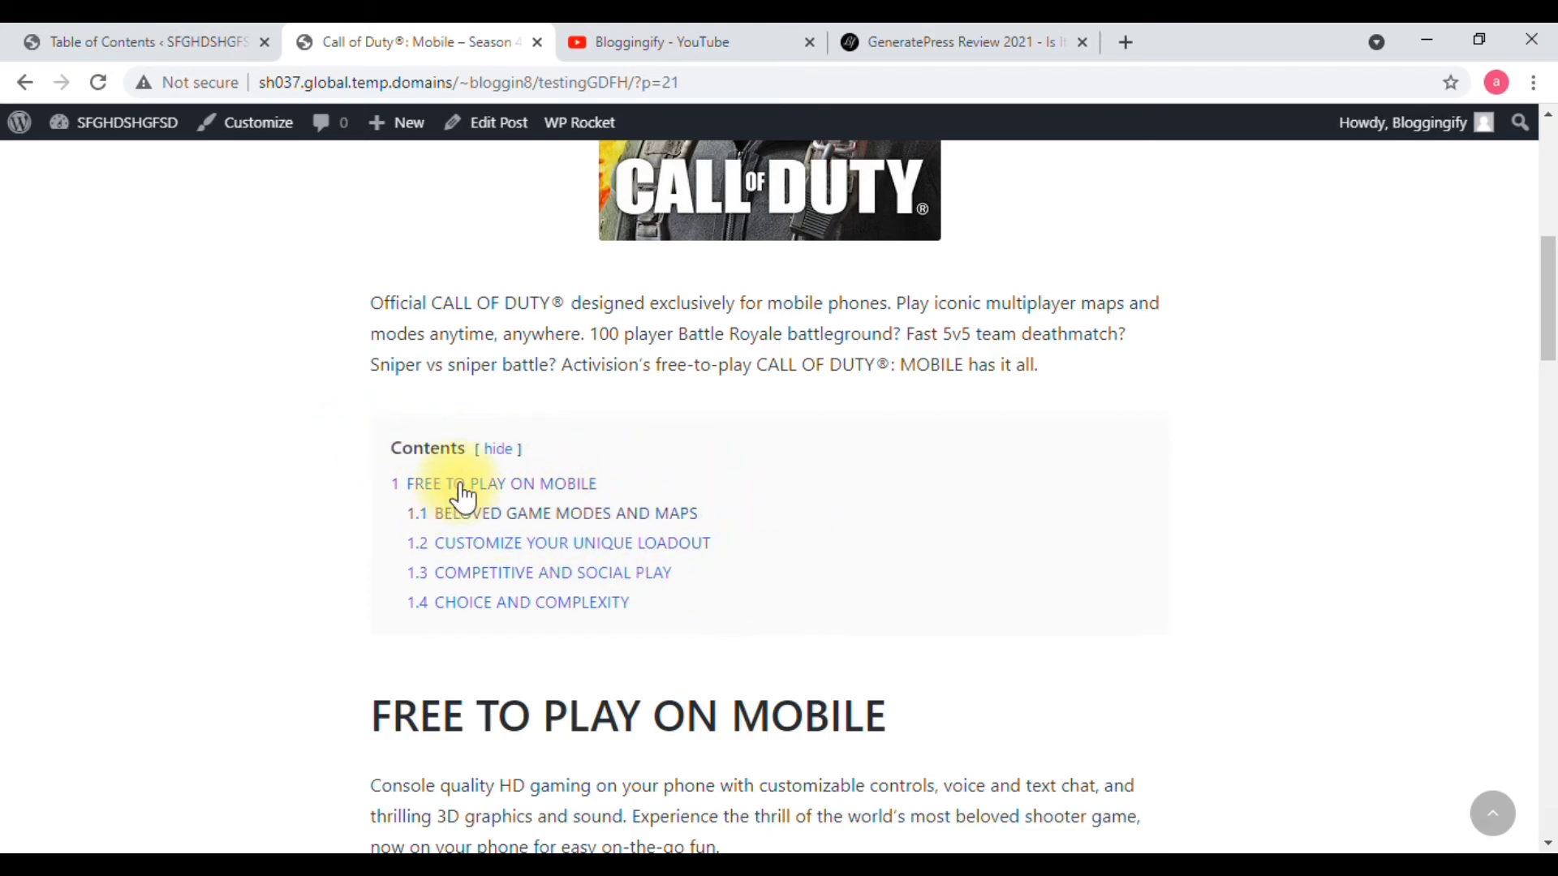
pyautogui.scroll(-12, 514, 517)
pyautogui.scroll(15, 609, 585)
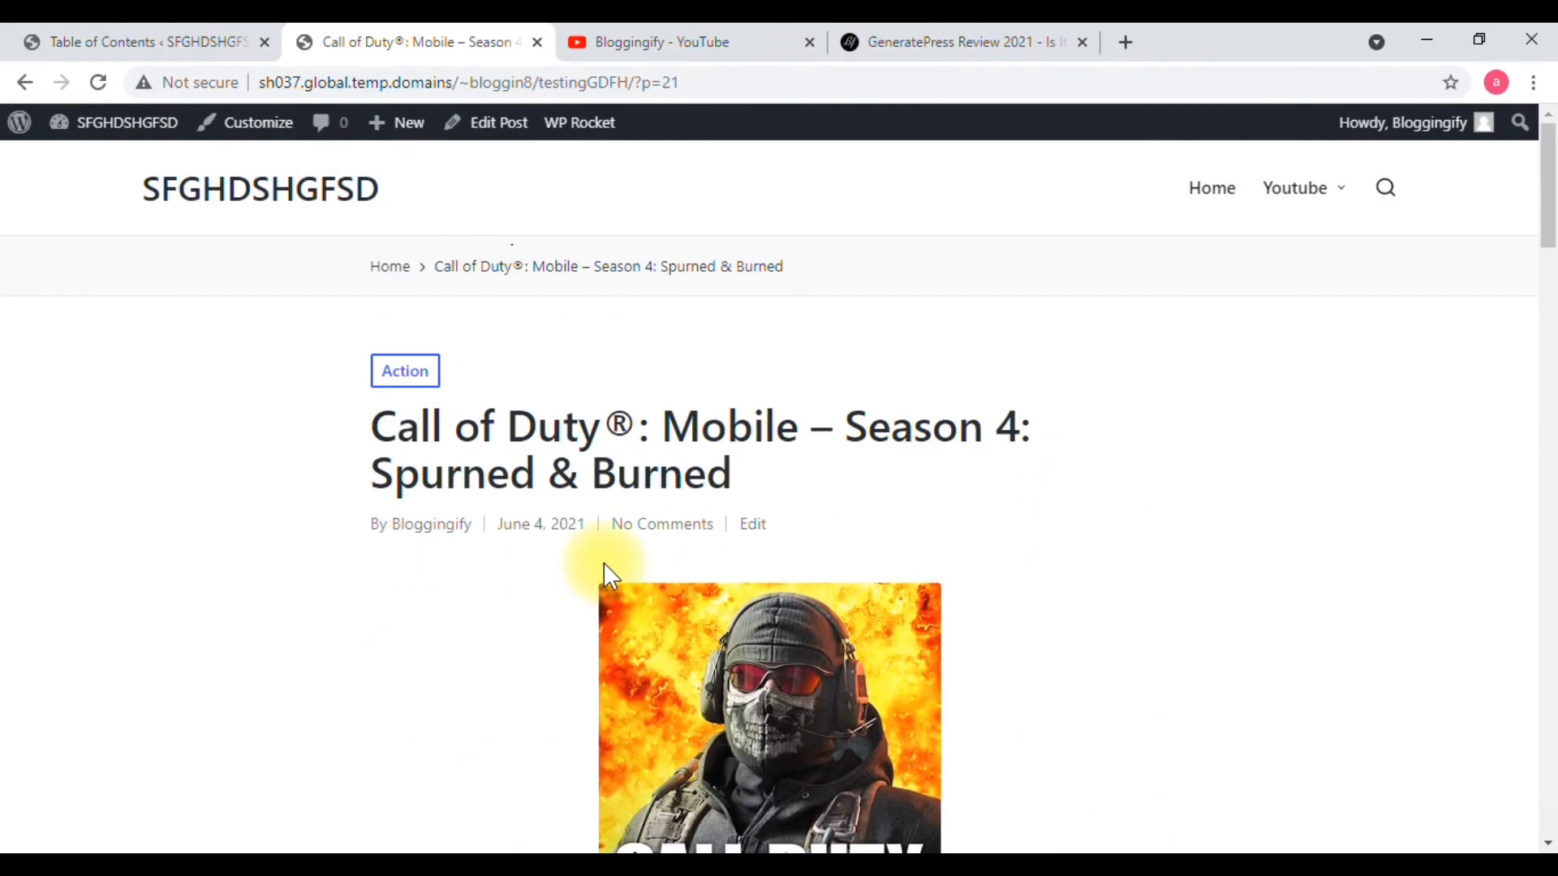
pyautogui.scroll(-5, 487, 659)
pyautogui.scroll(-5, 484, 654)
pyautogui.scroll(10, 487, 661)
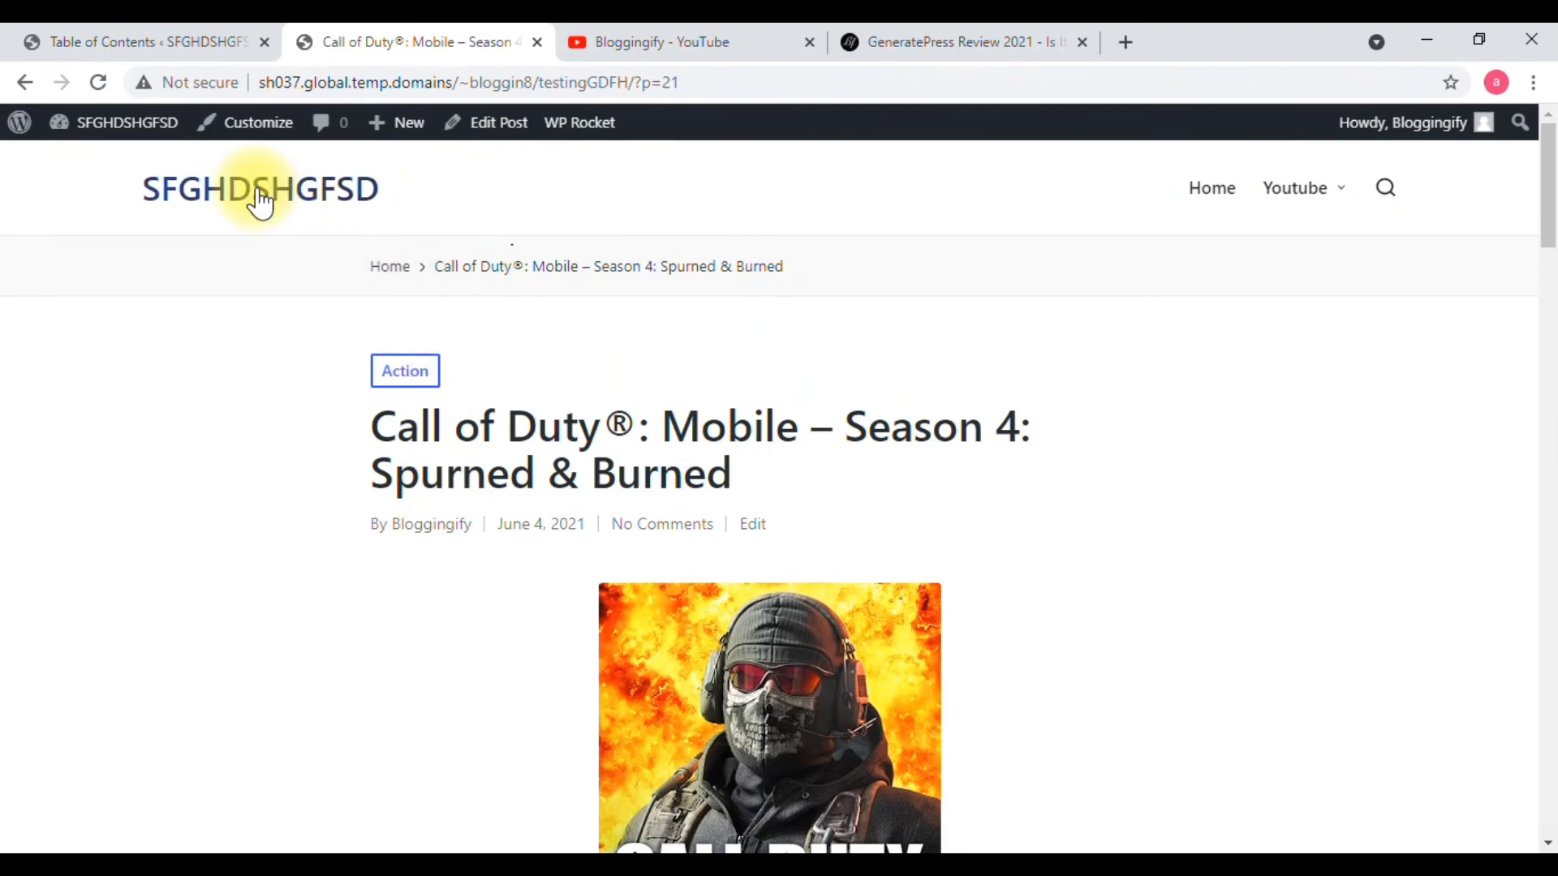
# Open the Hello world! post from the site's homepage, check it for a contents box, and return to the homepage
pyautogui.click(260, 203)
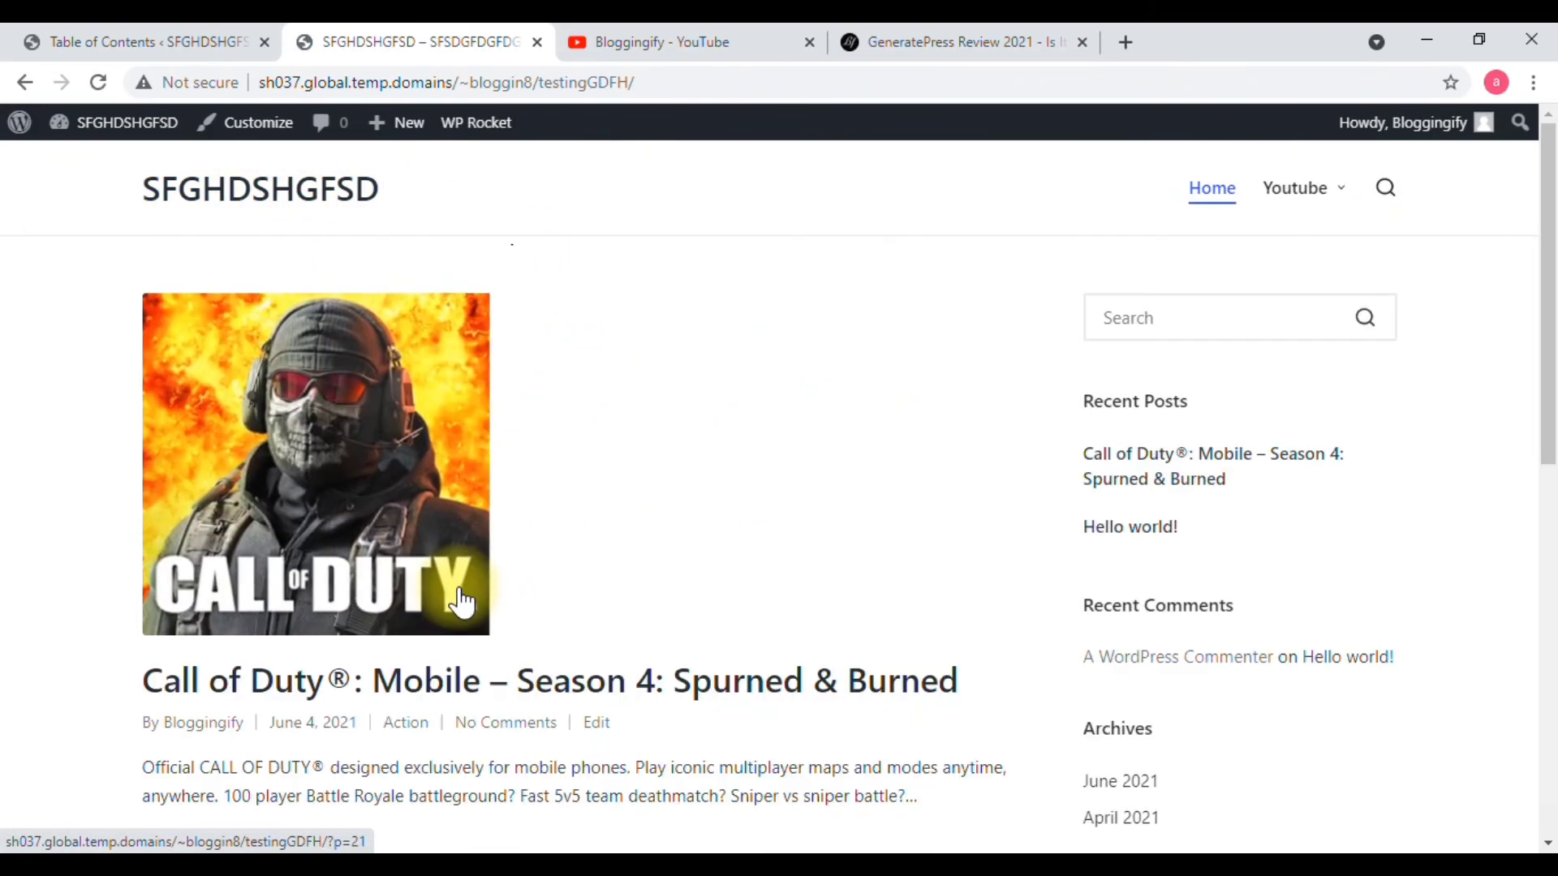
pyautogui.scroll(-9, 451, 602)
pyautogui.scroll(4, 255, 454)
pyautogui.click(265, 485)
pyautogui.scroll(-3, 544, 534)
pyautogui.scroll(3, 543, 534)
pyautogui.click(268, 195)
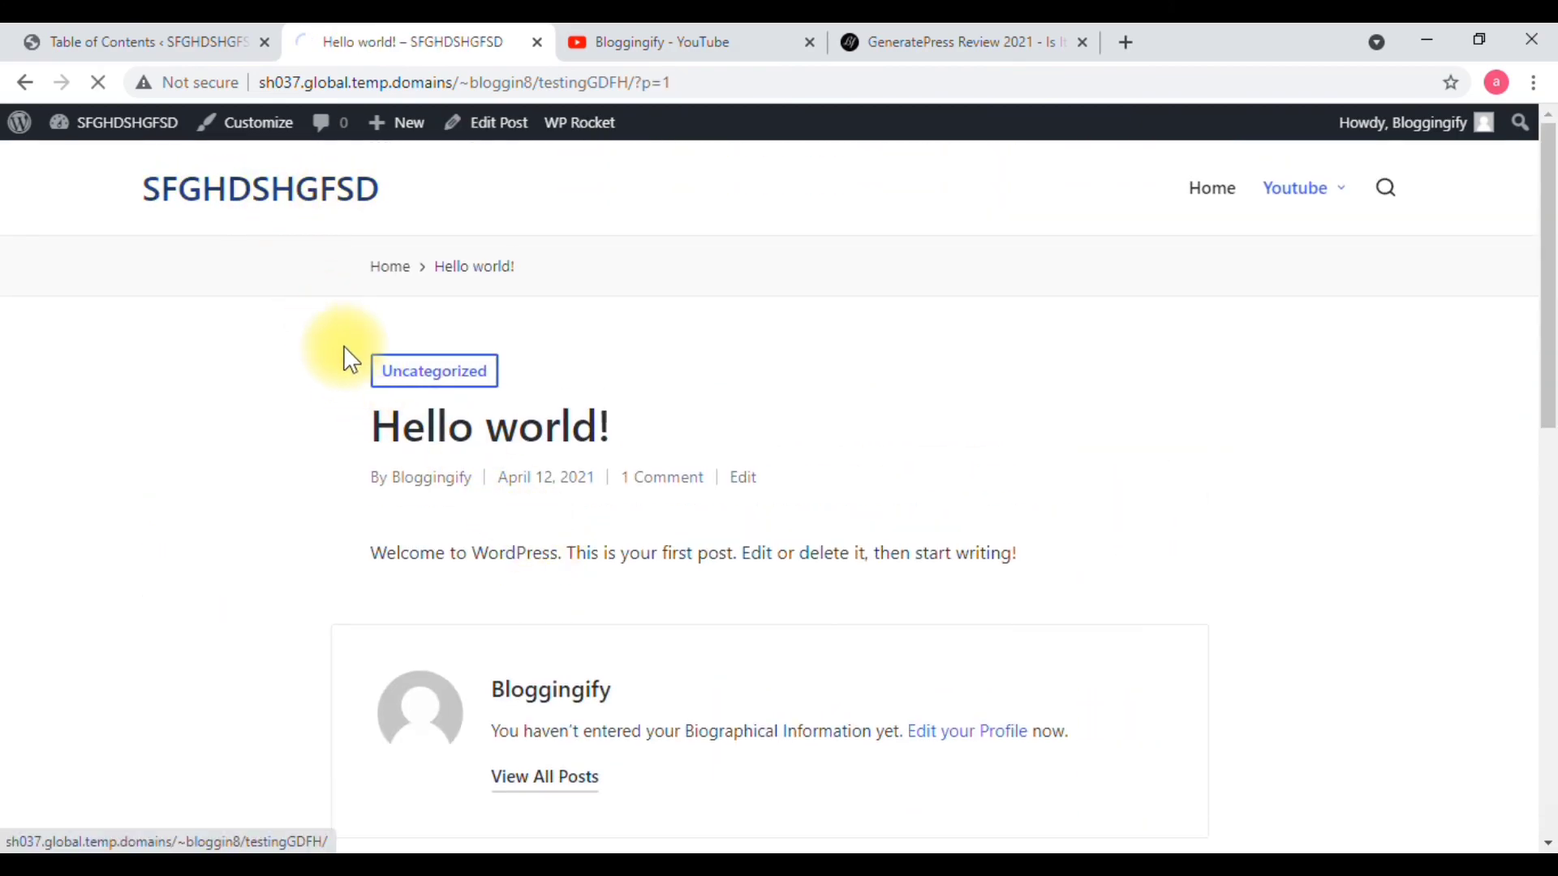
# Switch to the Bloggingify channel's playlists page on YouTube
pyautogui.click(593, 39)
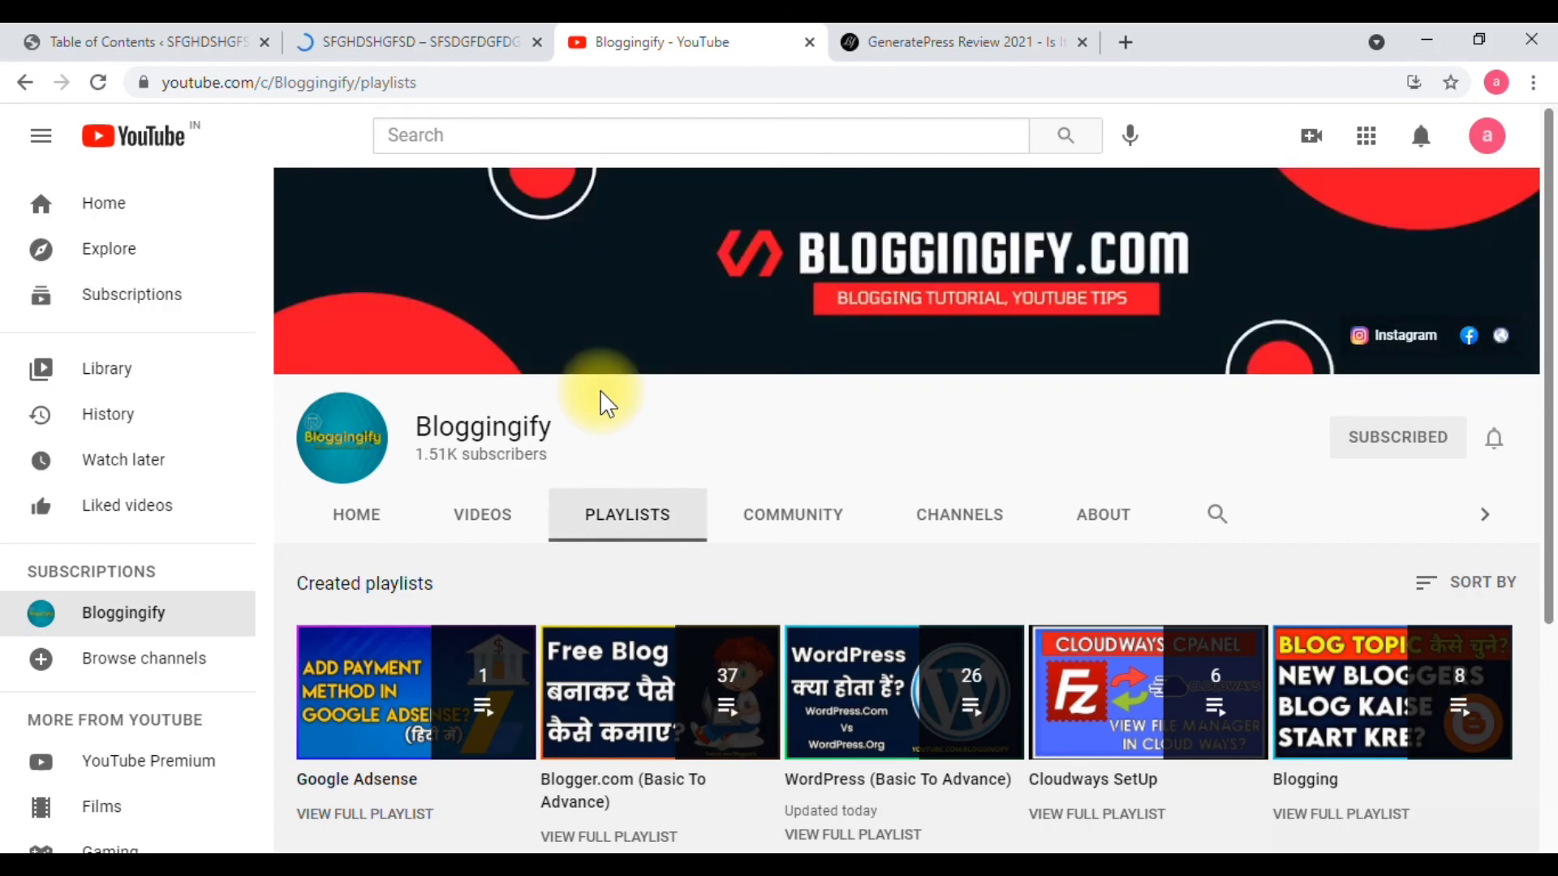